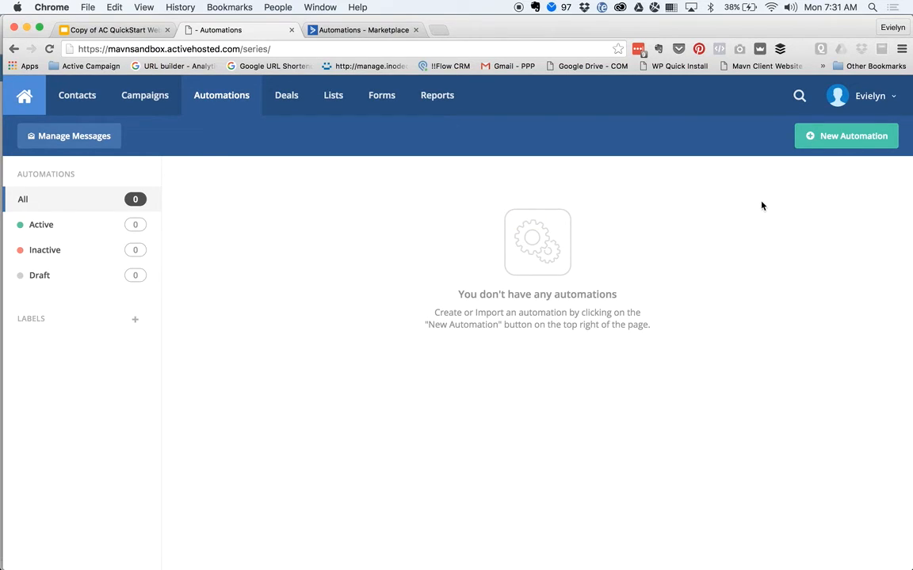
- Browse the recipe categories, then create a blank Start from Scratch automation
{"action": "left_click", "coordinate": [821, 142]}
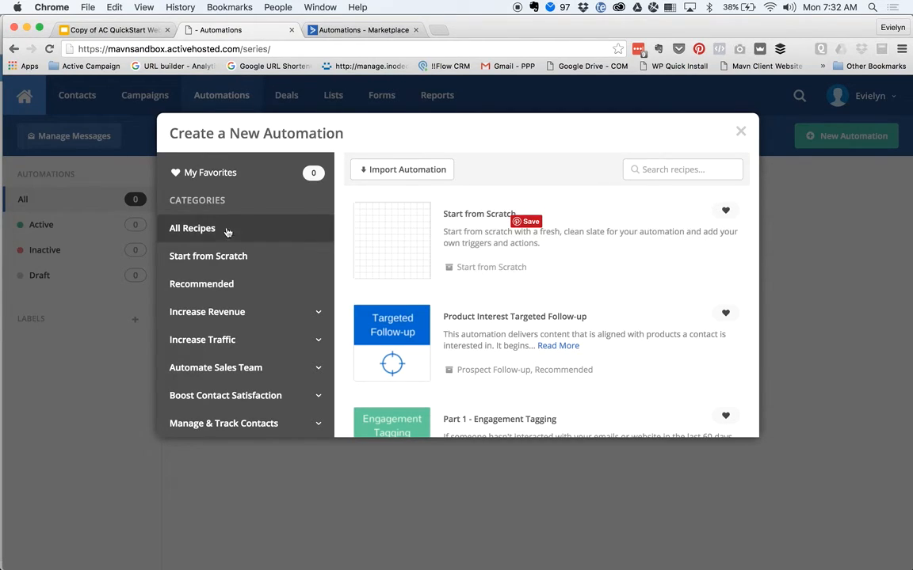
{"action": "scroll", "coordinate": [482, 309], "scroll_direction": "down", "scroll_amount": 5}
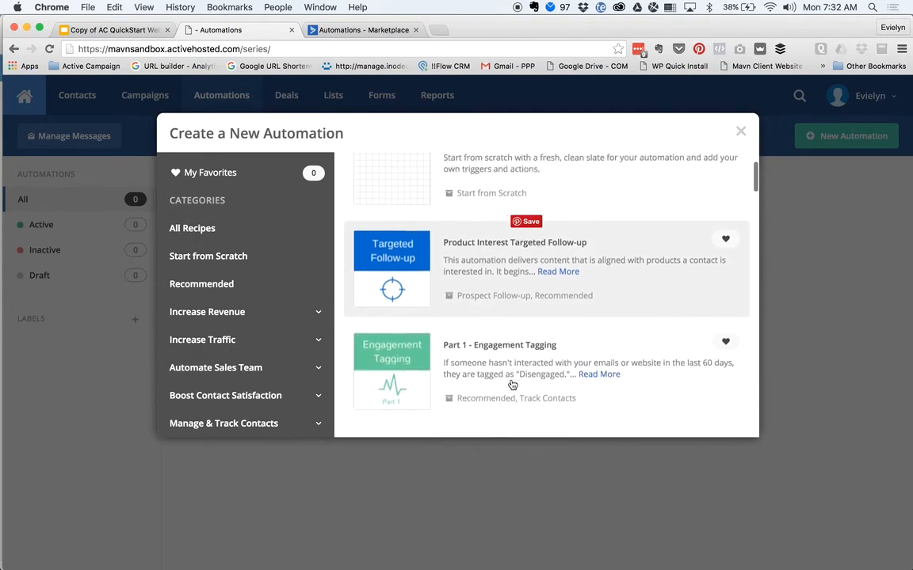
{"action": "scroll", "coordinate": [511, 384], "scroll_direction": "down", "scroll_amount": 10}
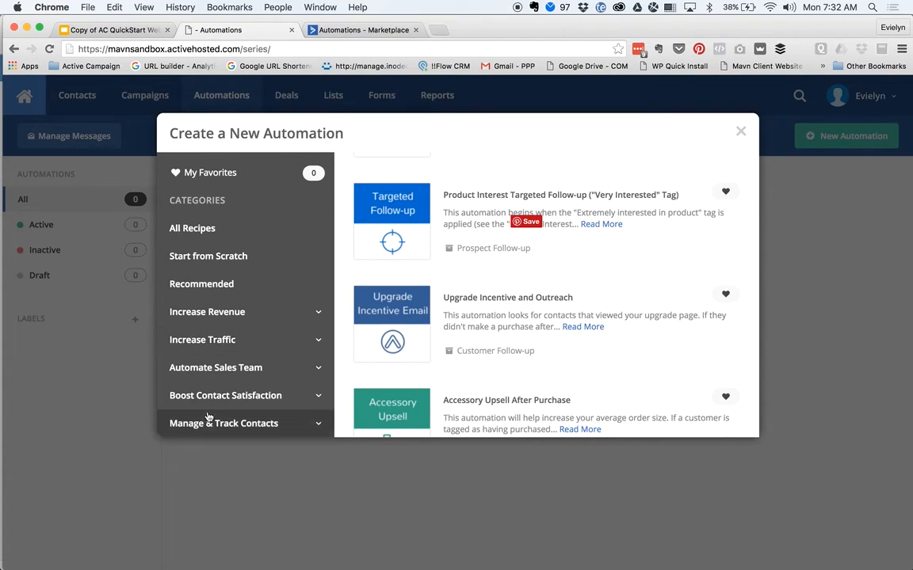
{"action": "left_click", "coordinate": [206, 342]}
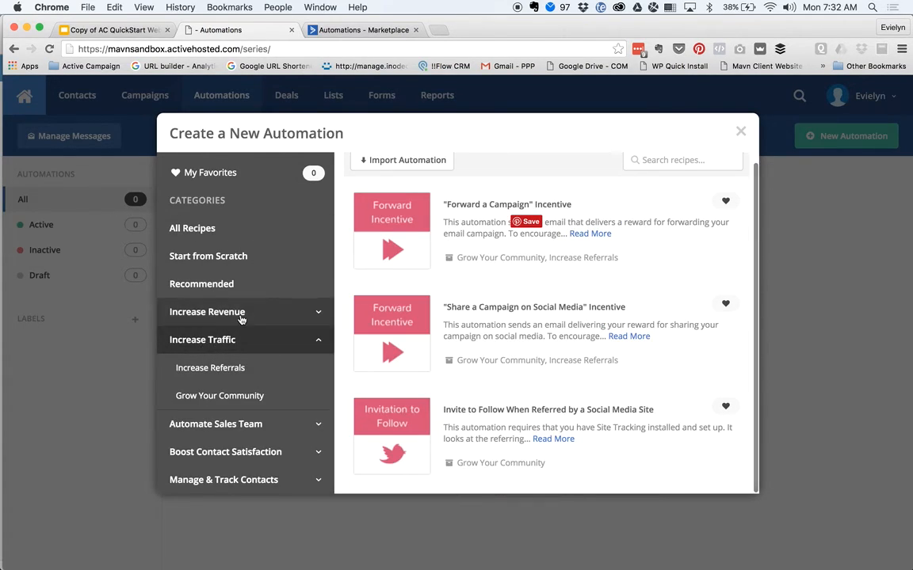
{"action": "left_click", "coordinate": [212, 369]}
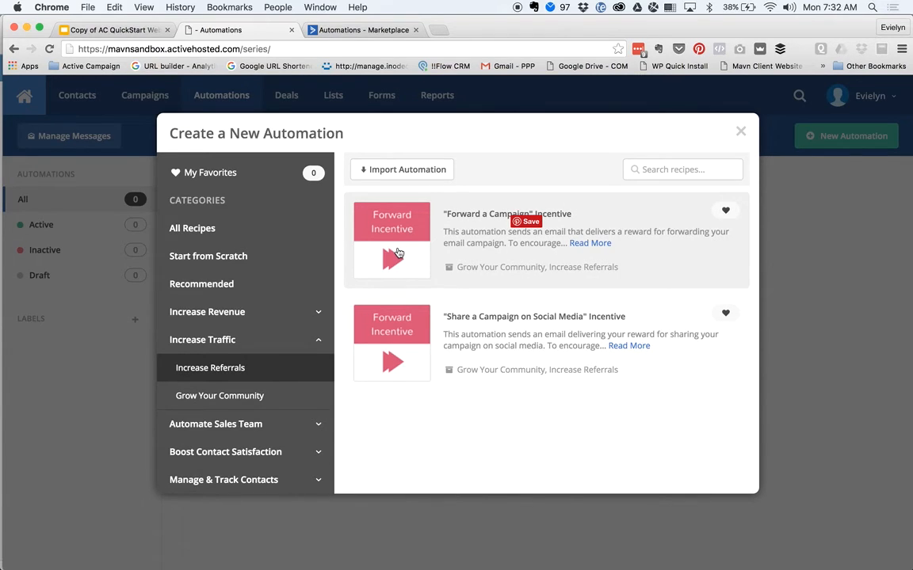
{"action": "left_click", "coordinate": [204, 227]}
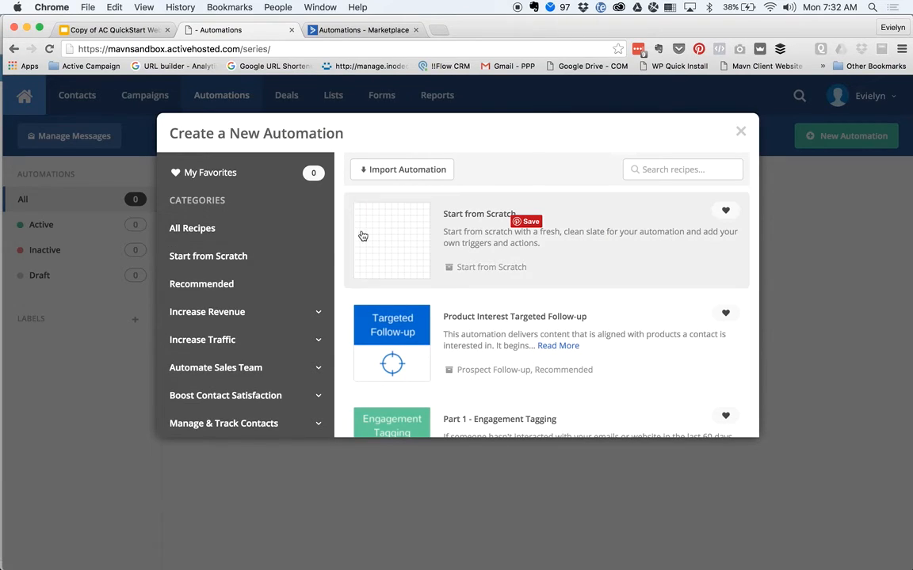
{"action": "left_click", "coordinate": [413, 249]}
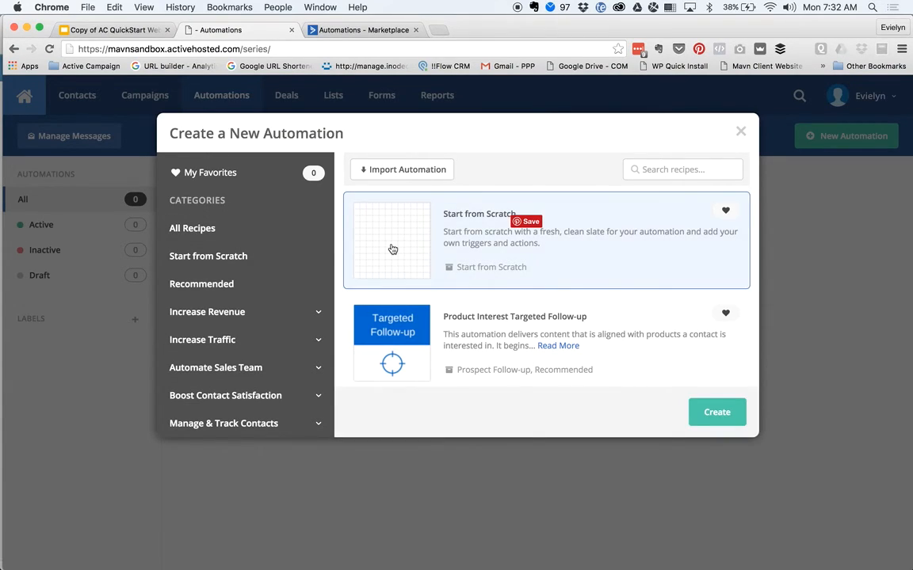
{"action": "left_click", "coordinate": [705, 415]}
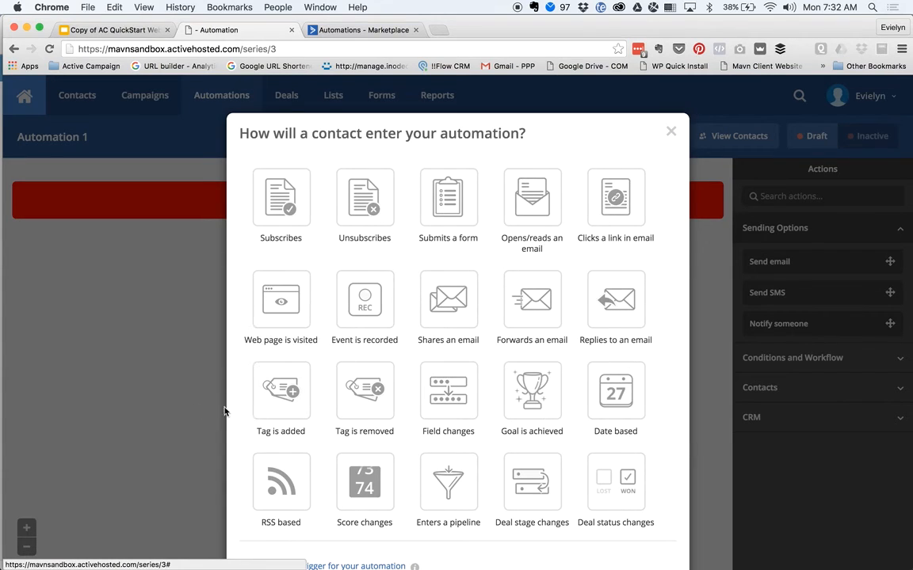
{"action": "scroll", "coordinate": [150, 414], "scroll_direction": "down", "scroll_amount": 1}
- Scroll the trigger picker to see entry options like Submits a form and Tag is added
{"action": "scroll", "coordinate": [150, 414], "scroll_direction": "down", "scroll_amount": 1}
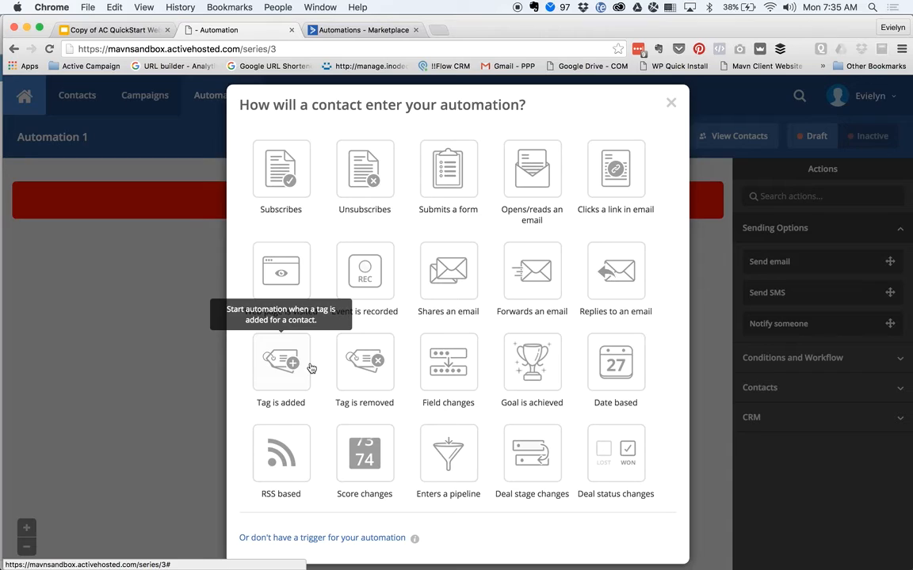
- Set the Submits a form trigger to the Lead Magnet form, running Once
{"action": "left_click", "coordinate": [463, 176]}
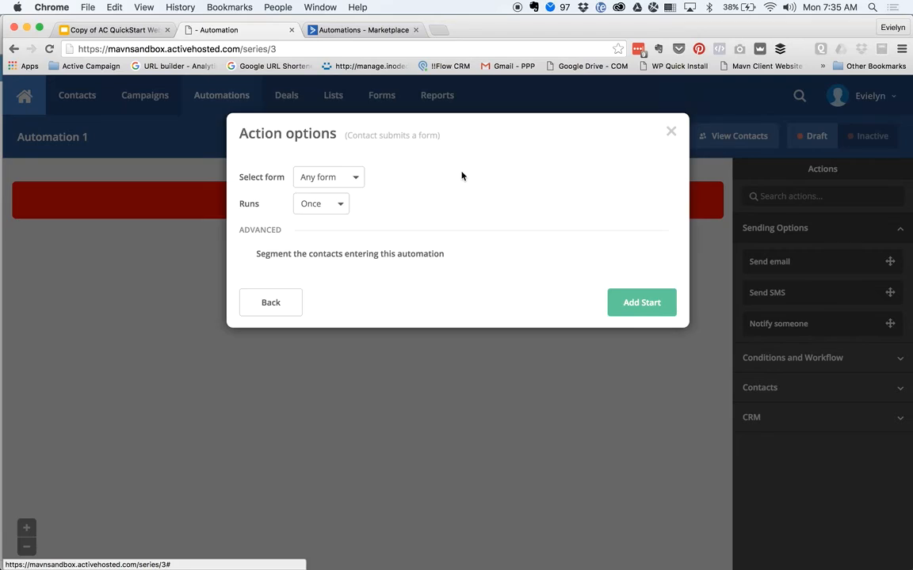
{"action": "left_click", "coordinate": [342, 177]}
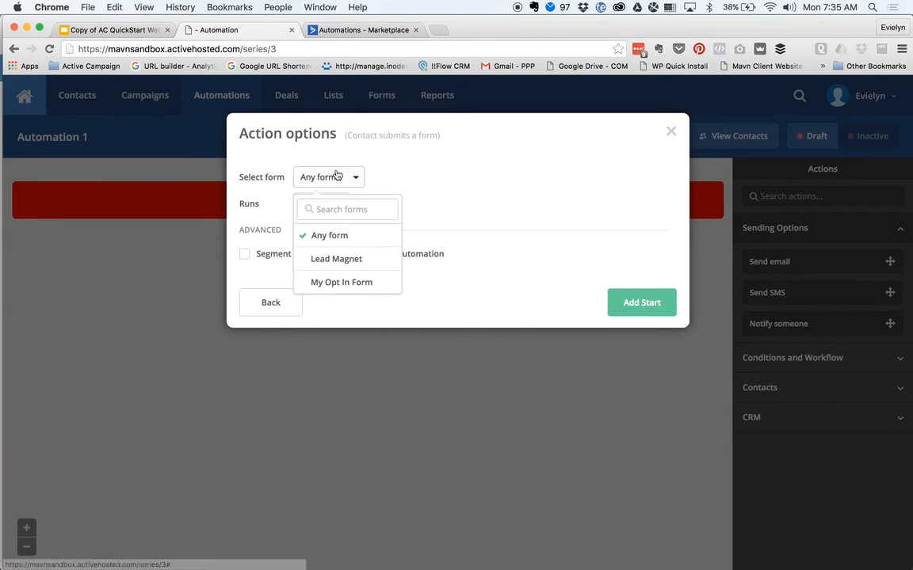
{"action": "left_click", "coordinate": [335, 259]}
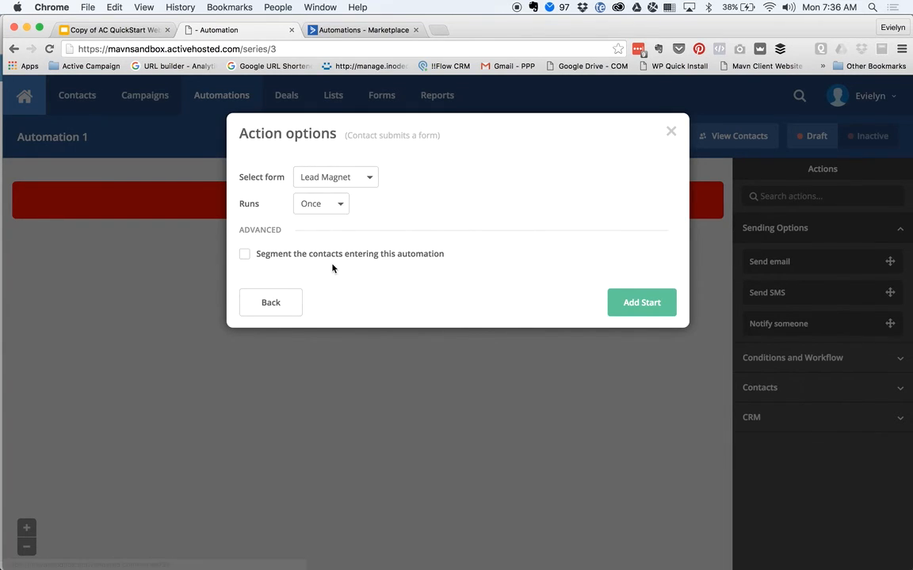
{"action": "left_click", "coordinate": [341, 205]}
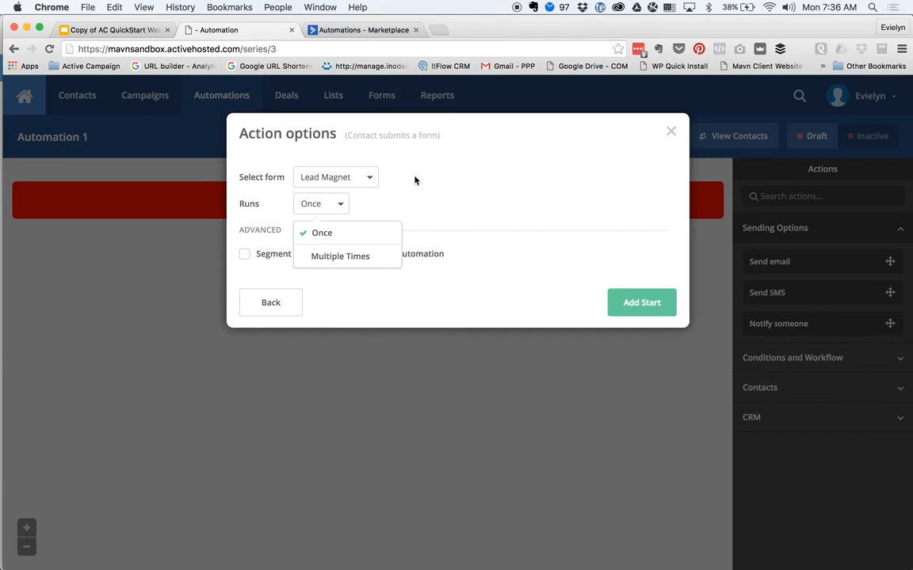
{"action": "left_click", "coordinate": [333, 238]}
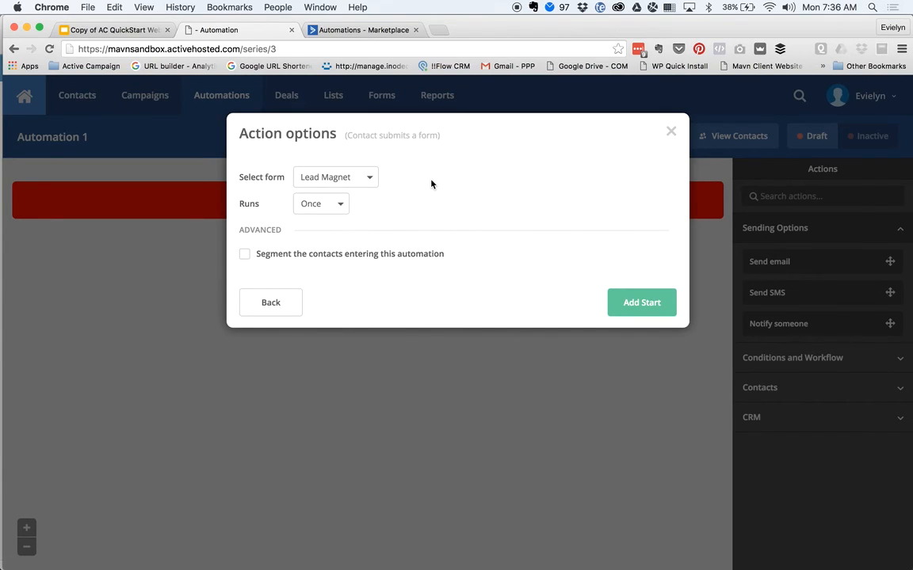
- Add the Lead Magnet form start, then glance at other start triggers without adding one
{"action": "left_click", "coordinate": [643, 312]}
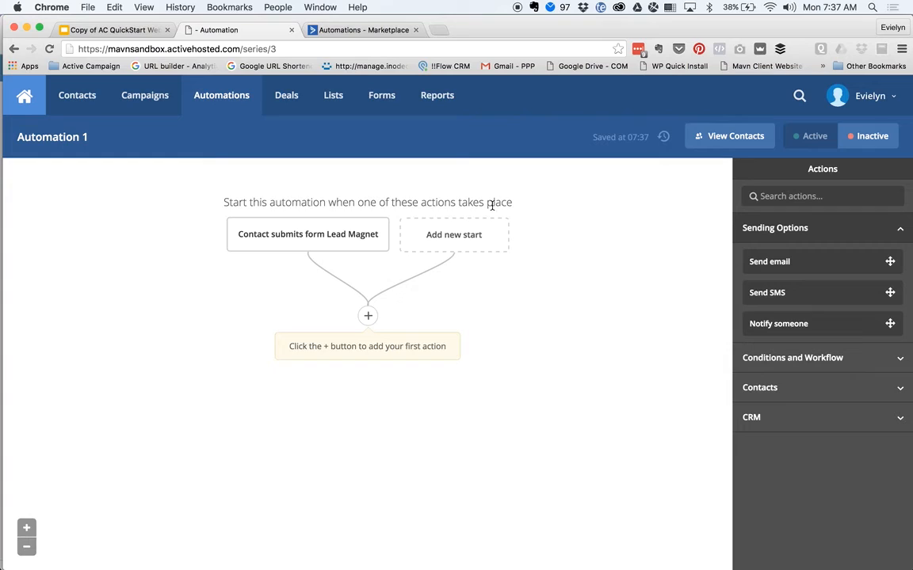
{"action": "mouse_move", "coordinate": [332, 246]}
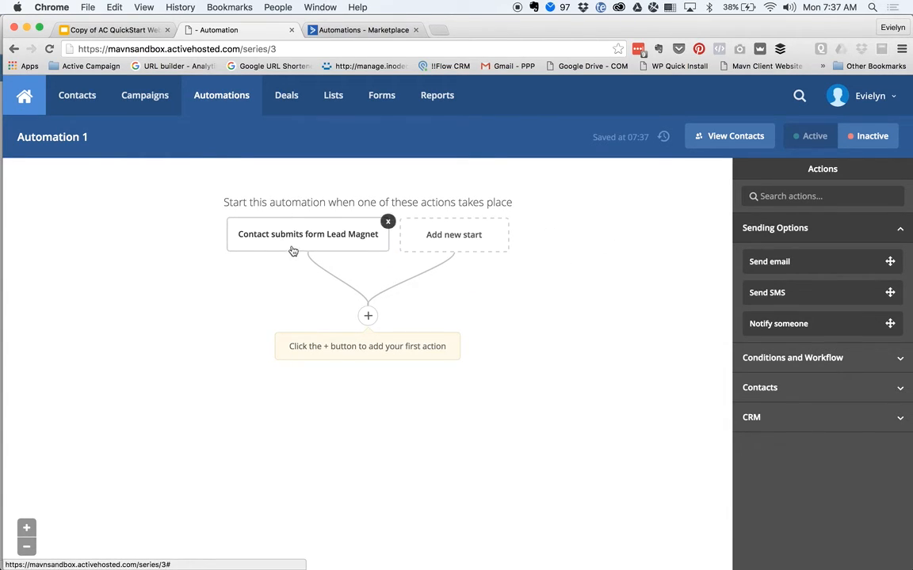
{"action": "left_click", "coordinate": [457, 236]}
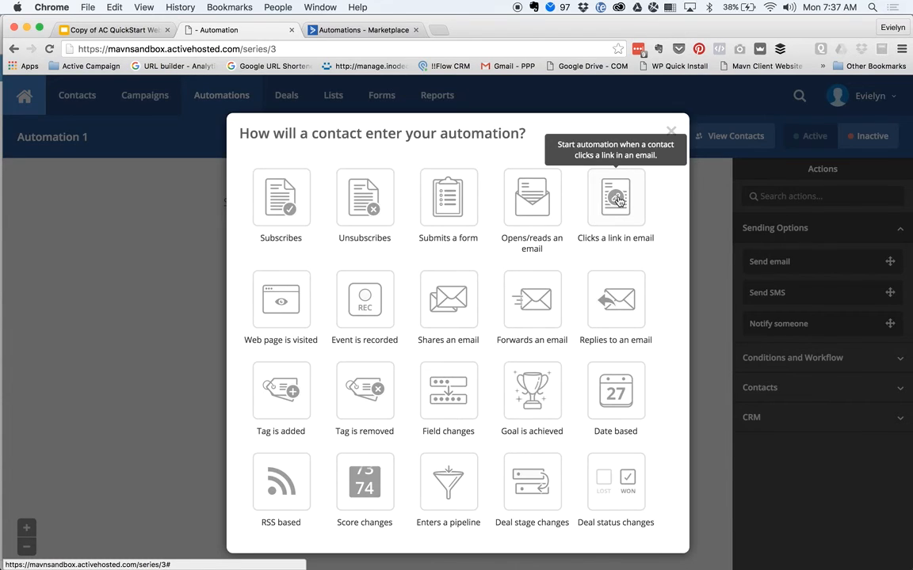
{"action": "left_click", "coordinate": [670, 131]}
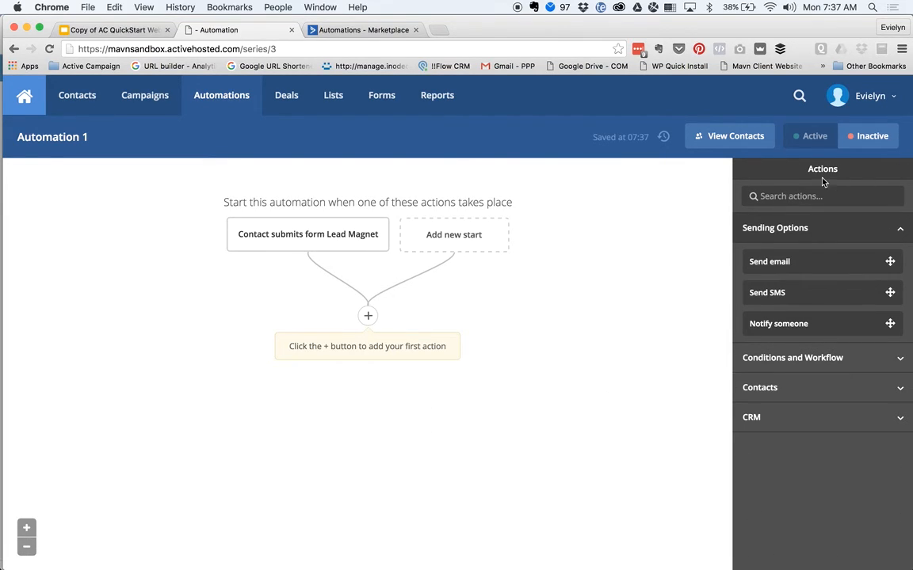
- Bring up the Add new action choices below the Lead Magnet form trigger
{"action": "left_click_drag", "start_coordinate": [798, 267], "coordinate": [829, 291]}
{"action": "left_click_drag", "start_coordinate": [798, 323], "coordinate": [855, 336]}
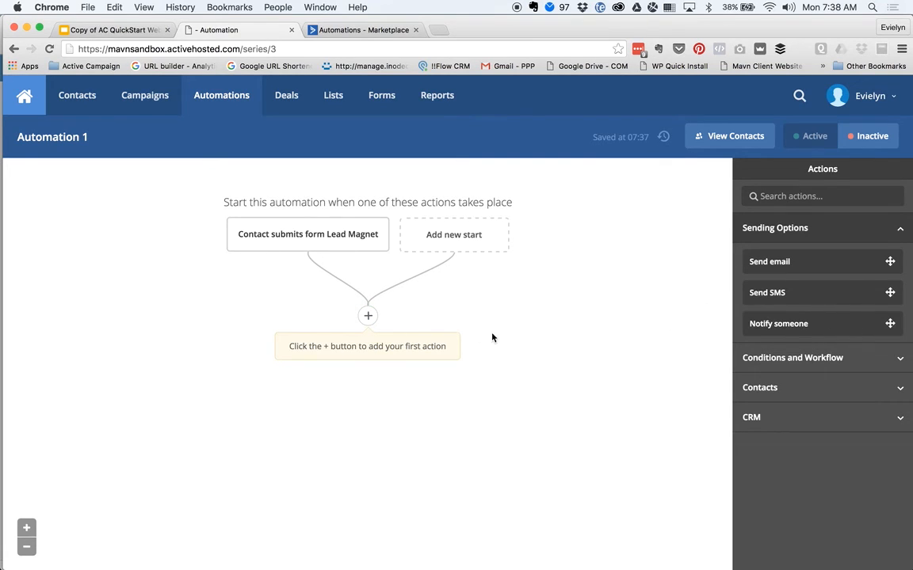
{"action": "left_click", "coordinate": [368, 319]}
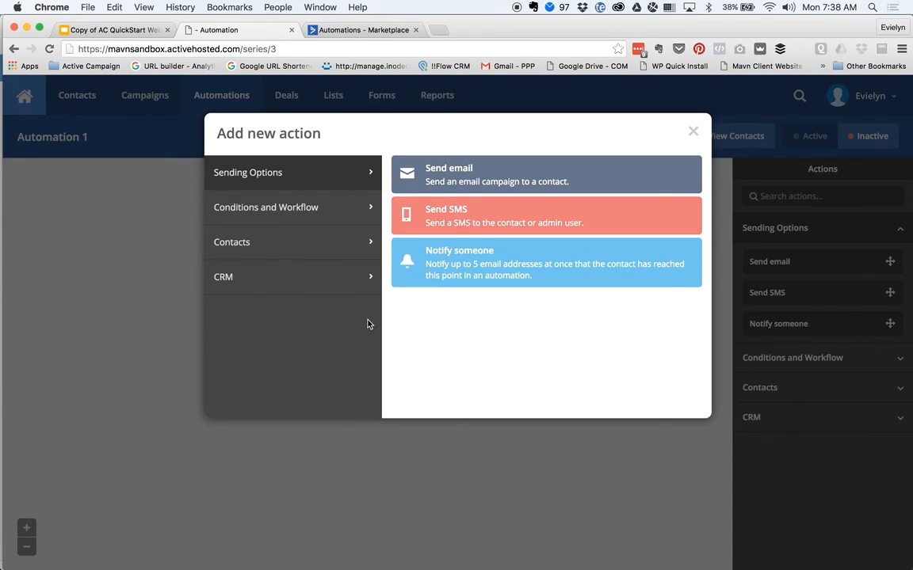
{"action": "left_click", "coordinate": [620, 112]}
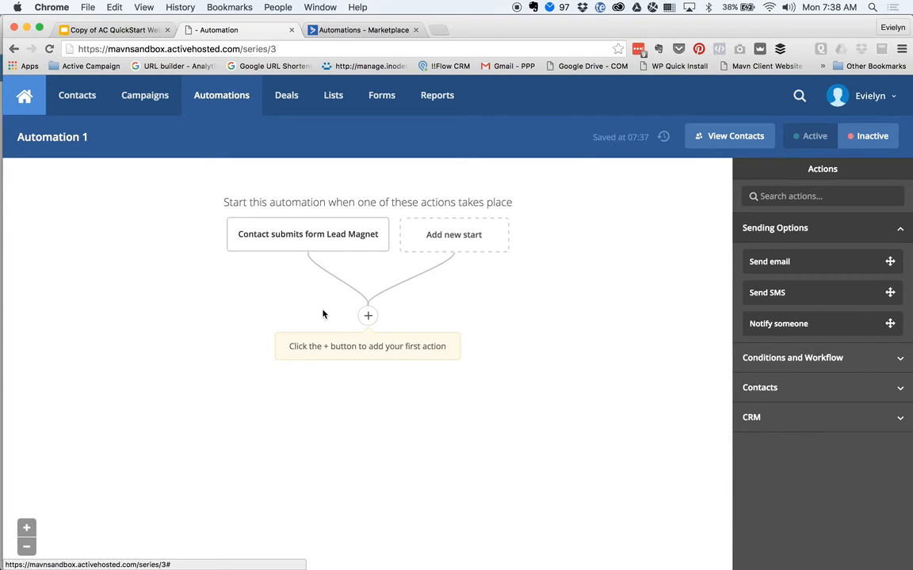
{"action": "left_click", "coordinate": [367, 316]}
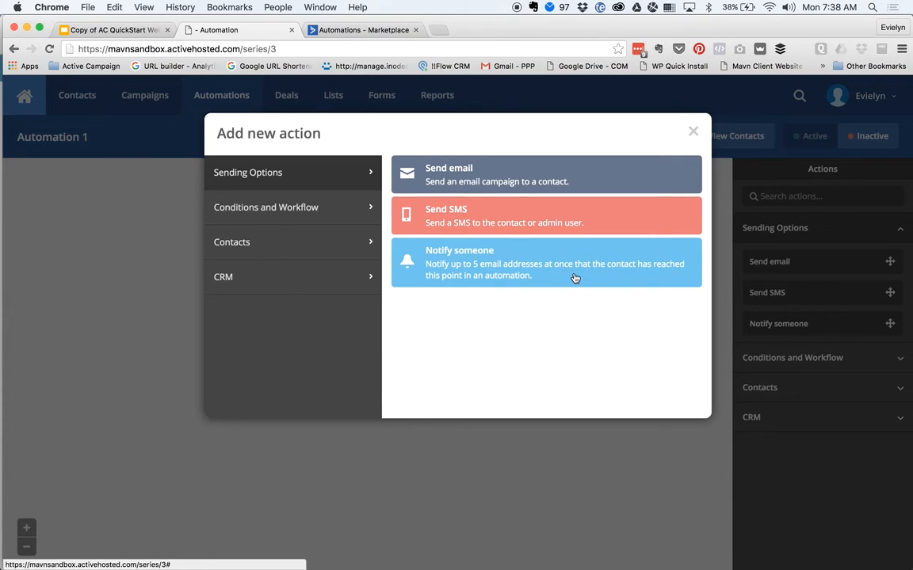
{"action": "left_click", "coordinate": [269, 211]}
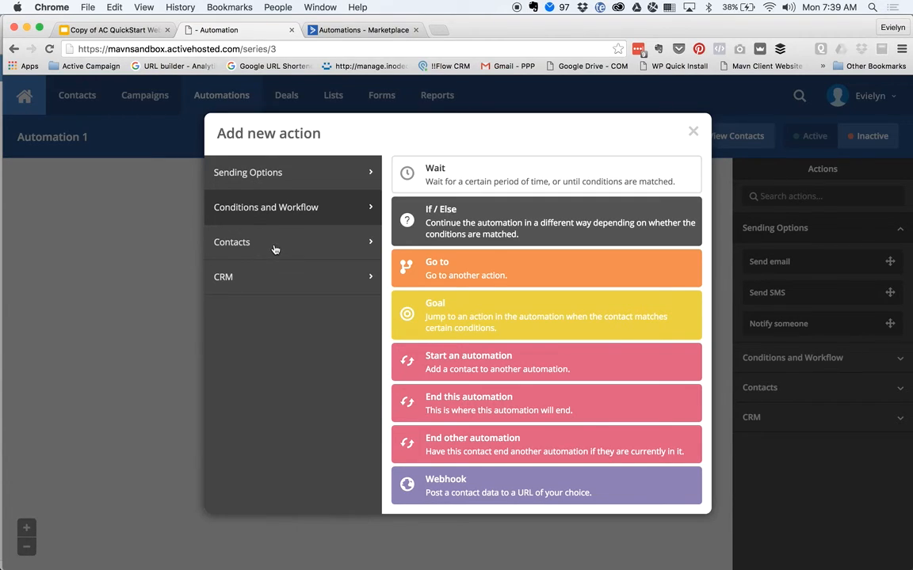
{"action": "left_click", "coordinate": [244, 241]}
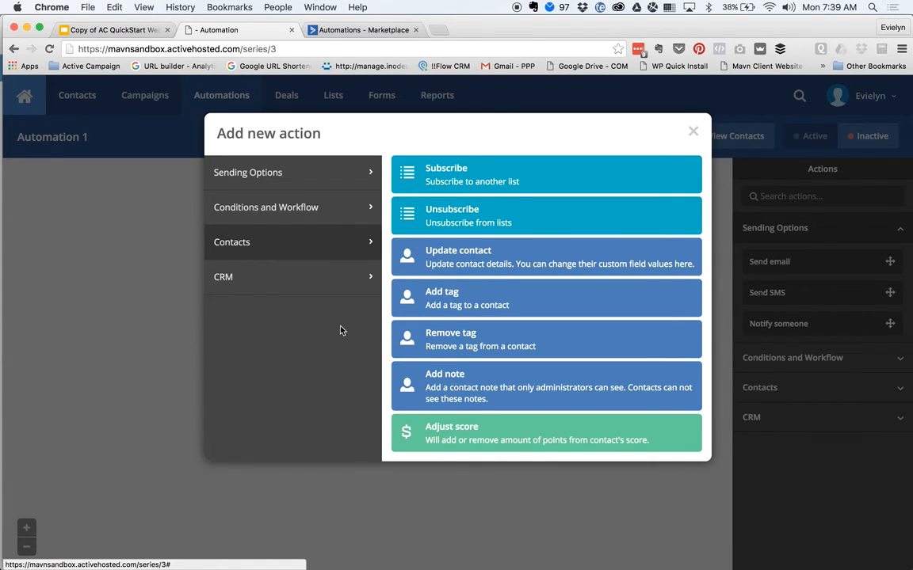
{"action": "left_click", "coordinate": [244, 277]}
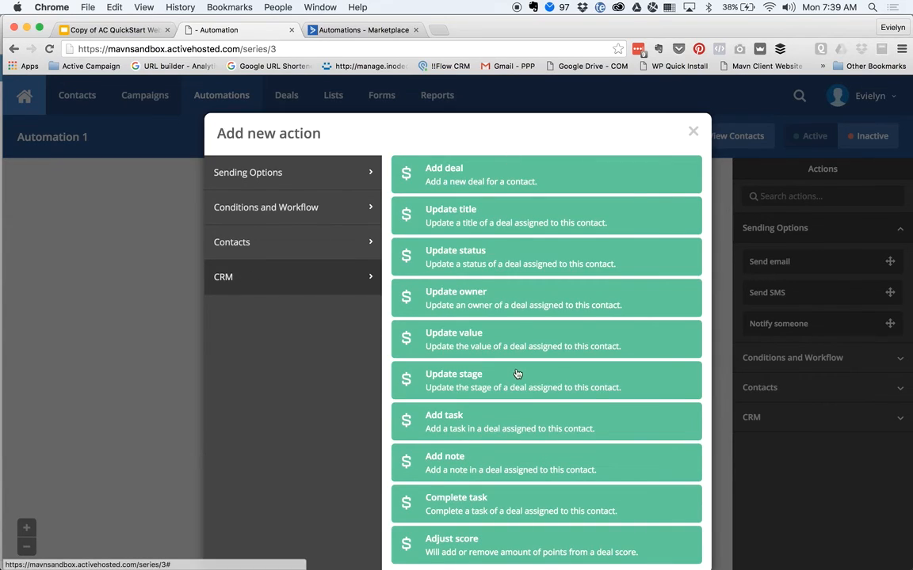
{"action": "scroll", "coordinate": [517, 374], "scroll_direction": "down", "scroll_amount": 1}
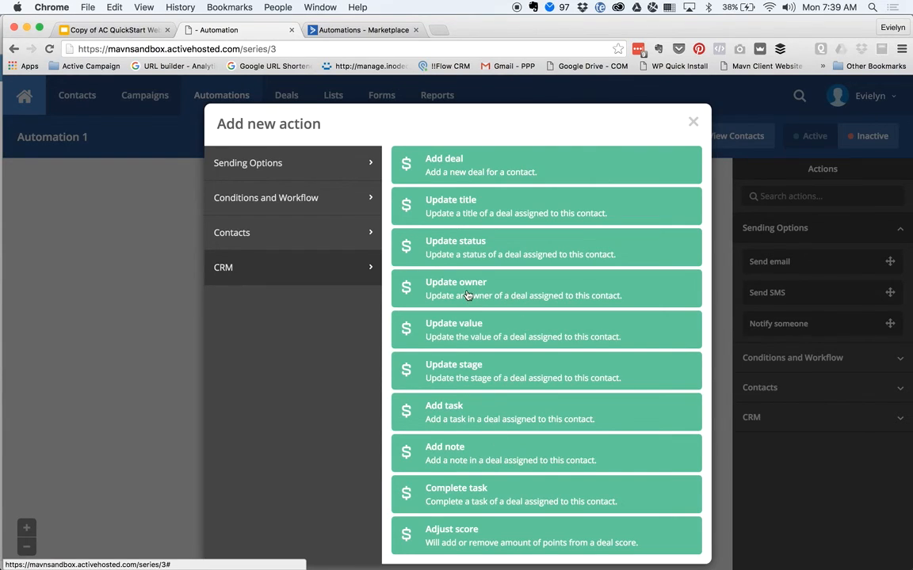
{"action": "scroll", "coordinate": [468, 297], "scroll_direction": "up", "scroll_amount": 1}
{"action": "left_click", "coordinate": [266, 178]}
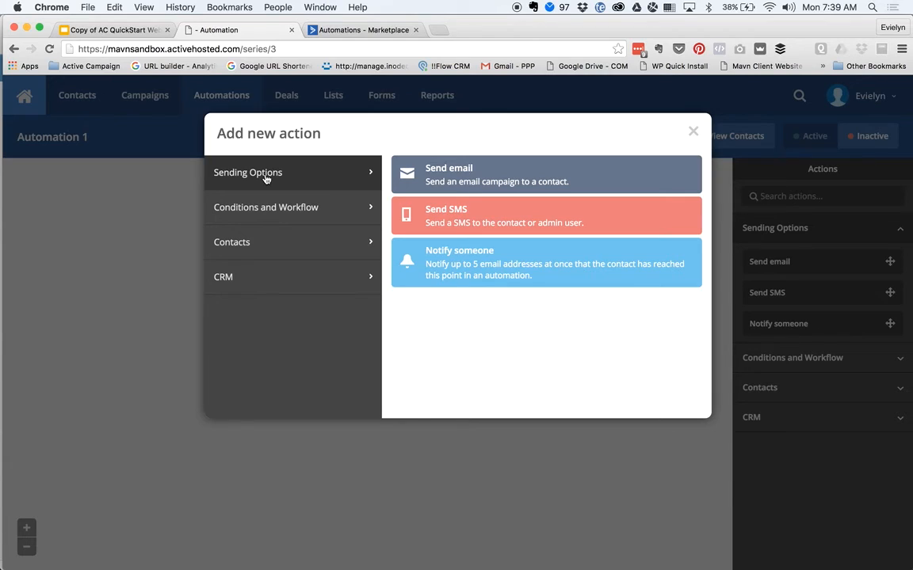
- Choose Add tag from the Contacts actions as the first step after the trigger
{"action": "left_click", "coordinate": [692, 131]}
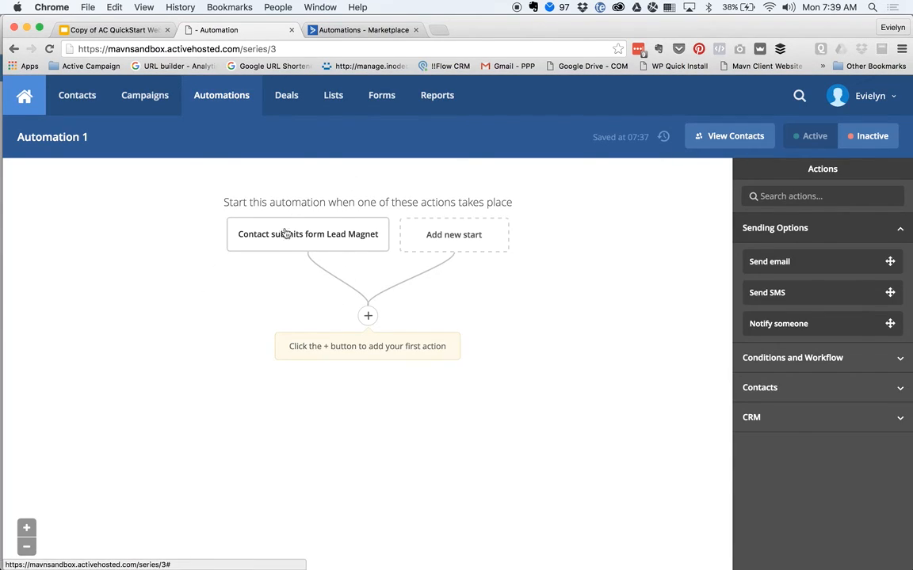
{"action": "left_click", "coordinate": [366, 317]}
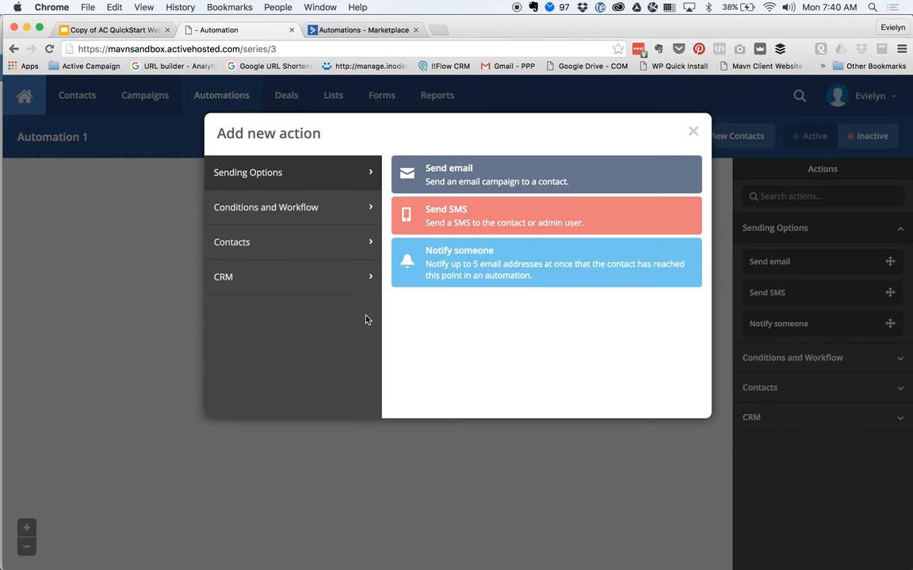
{"action": "left_click", "coordinate": [305, 209]}
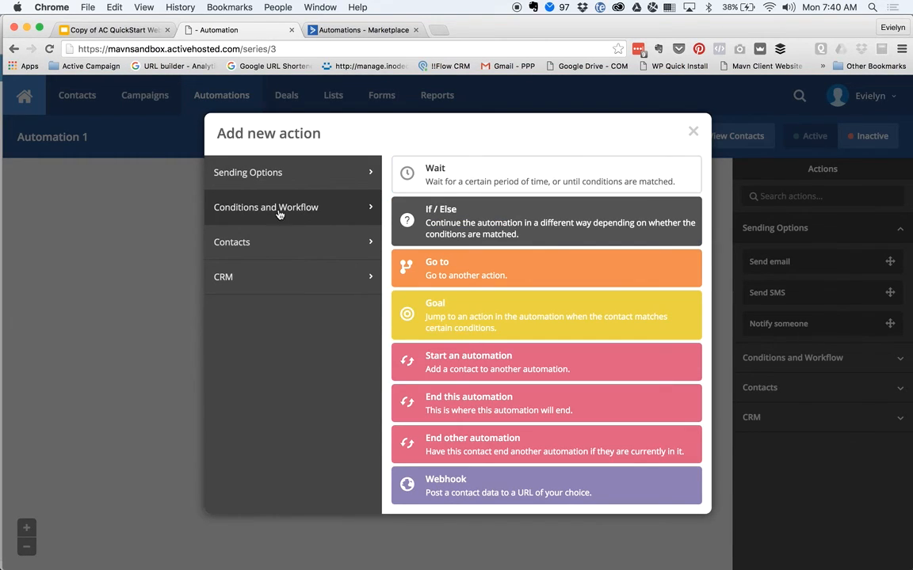
{"action": "left_click", "coordinate": [280, 258]}
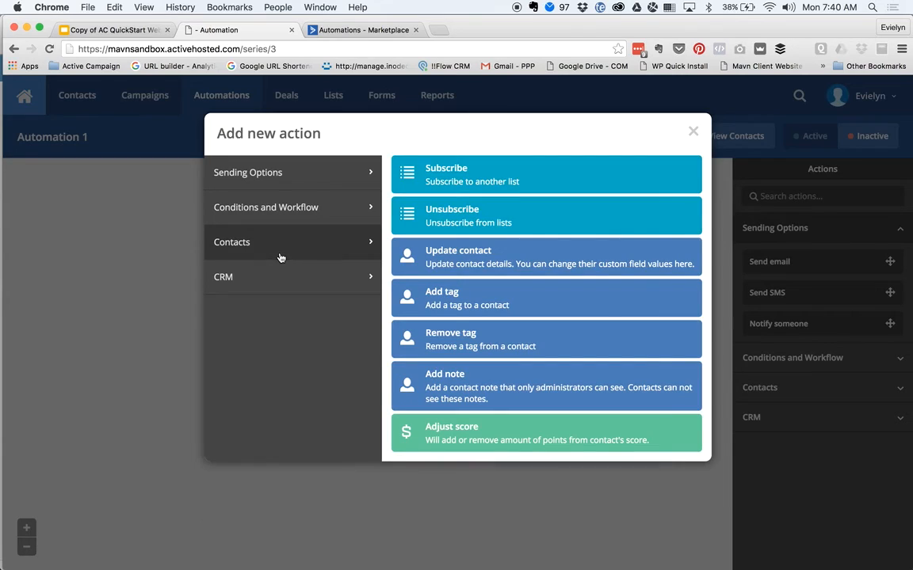
{"action": "left_click", "coordinate": [563, 287]}
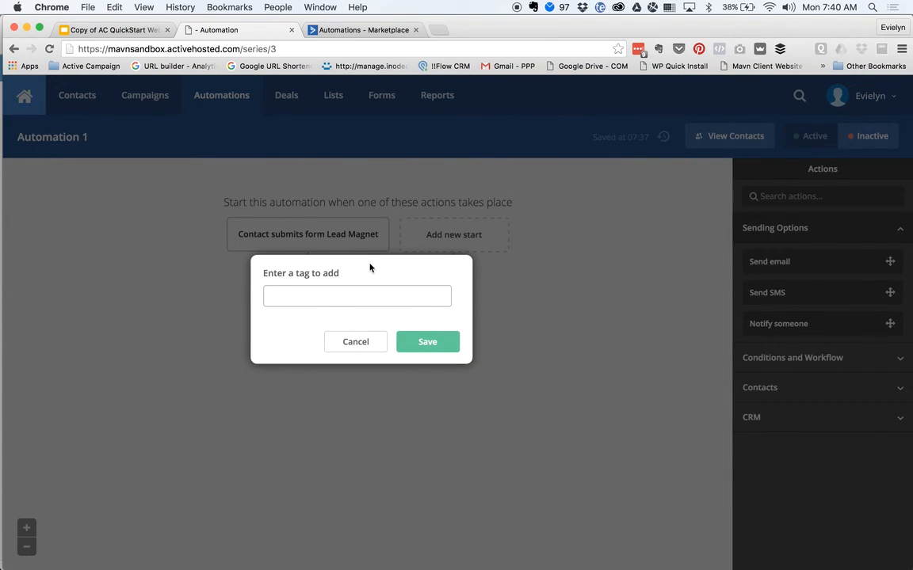
- Save a tag step adding 'Lead Magnet > IN' to contacts
{"action": "type", "text": "Lead Magnet > IN"}
{"action": "left_click_drag", "start_coordinate": [320, 295], "coordinate": [265, 294]}
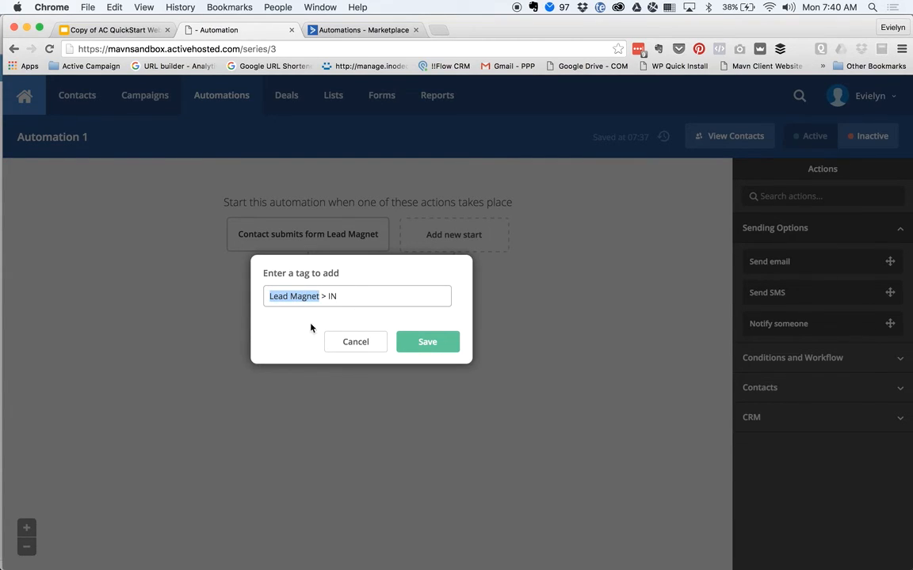
{"action": "key", "text": "Left"}
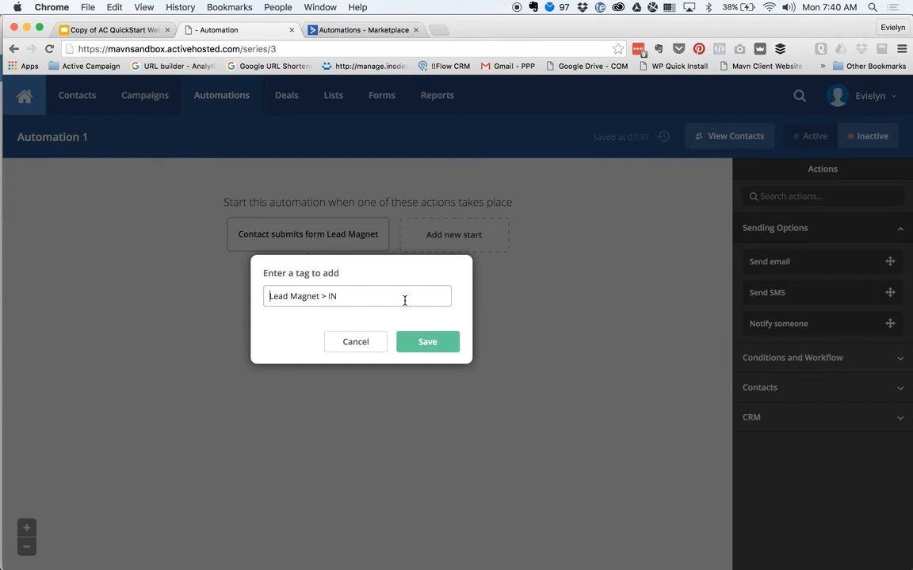
{"action": "left_click", "coordinate": [422, 349]}
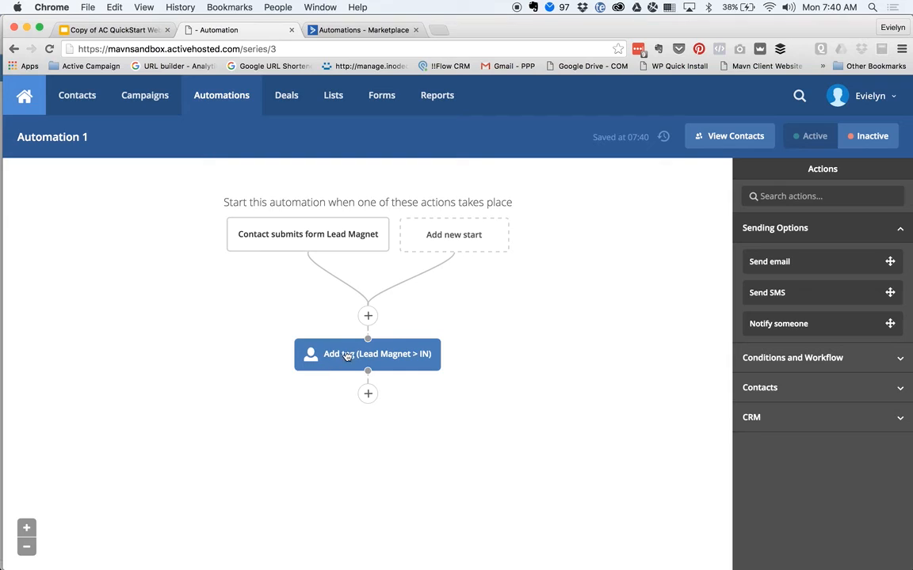
- Choose Notify someone from Sending Options as the next step after the tag
{"action": "left_click", "coordinate": [367, 394]}
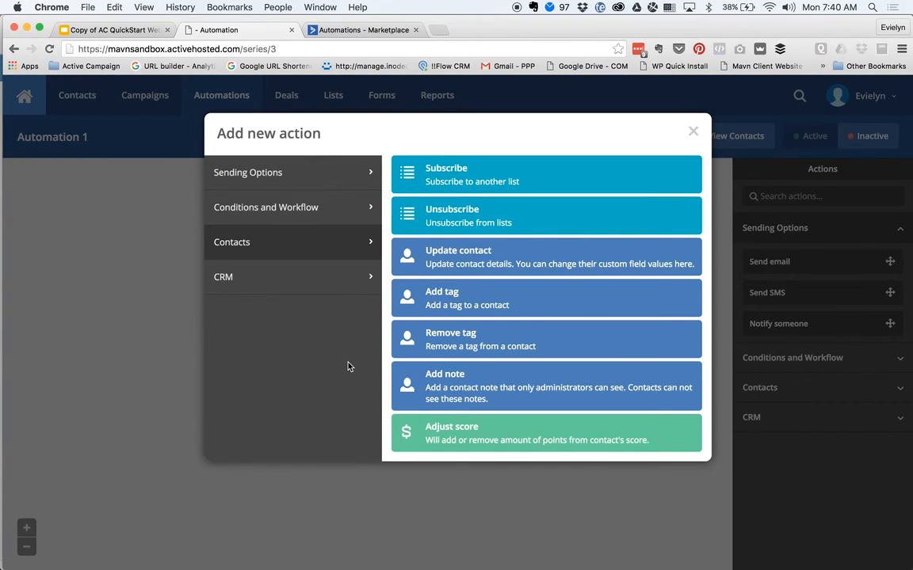
{"action": "left_click", "coordinate": [316, 198]}
{"action": "left_click", "coordinate": [316, 185]}
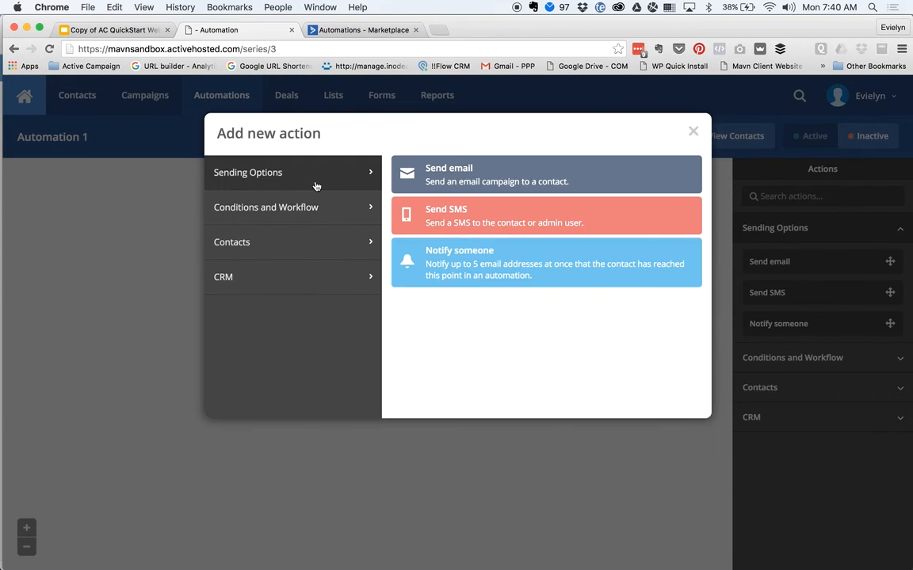
{"action": "left_click", "coordinate": [472, 269]}
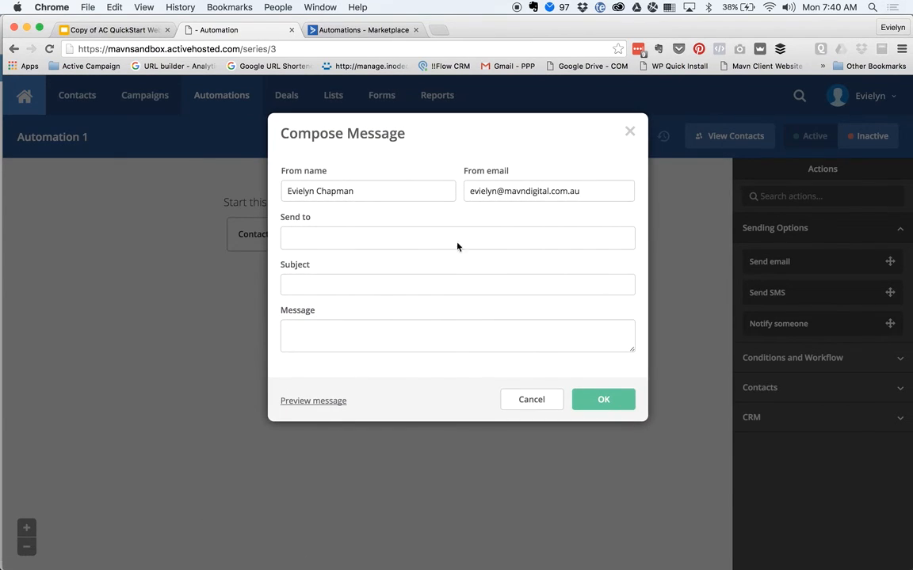
- Set the notification sender to noreply and add the owner's e-mail as recipient
{"action": "left_click", "coordinate": [379, 240]}
{"action": "double_click", "coordinate": [496, 191]}
{"action": "type", "text": "noreply"}
{"action": "left_click", "coordinate": [421, 232]}
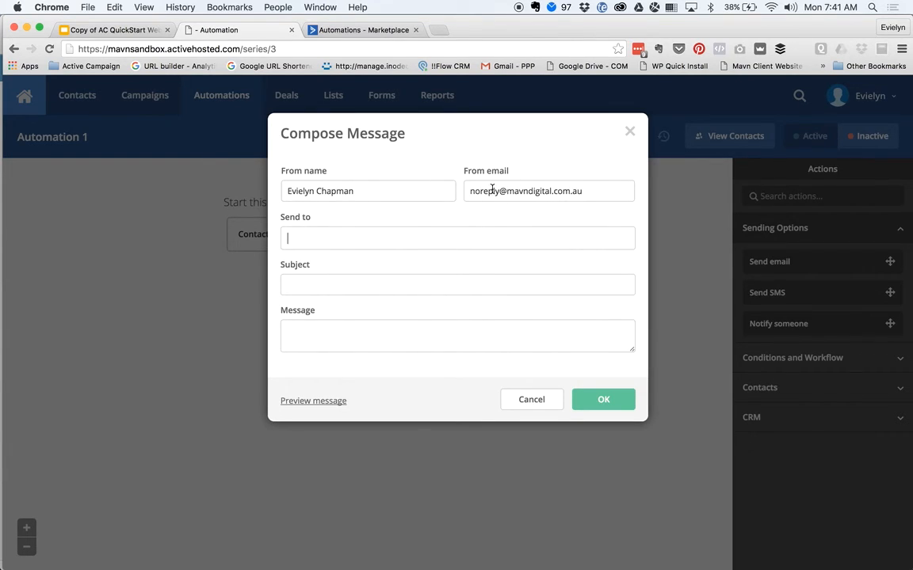
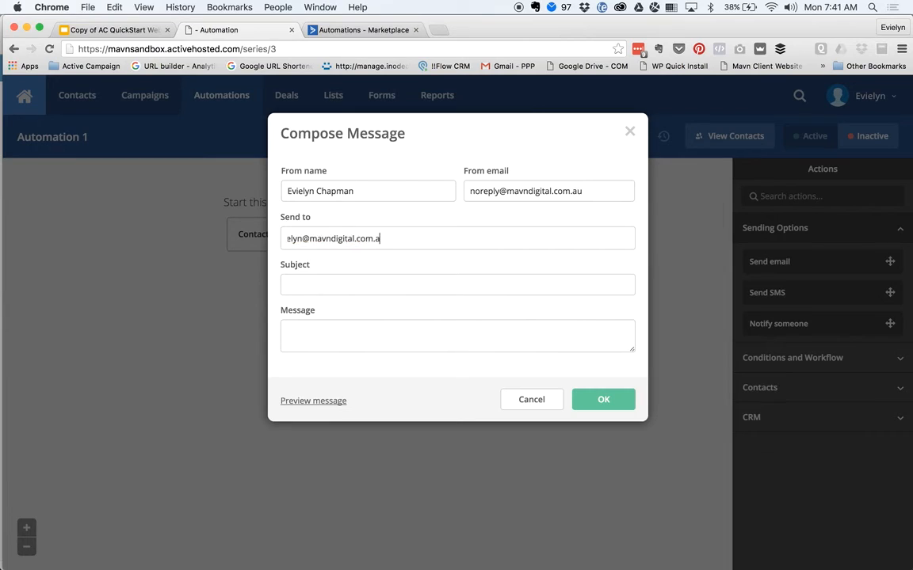
{"action": "key", "text": "Return"}
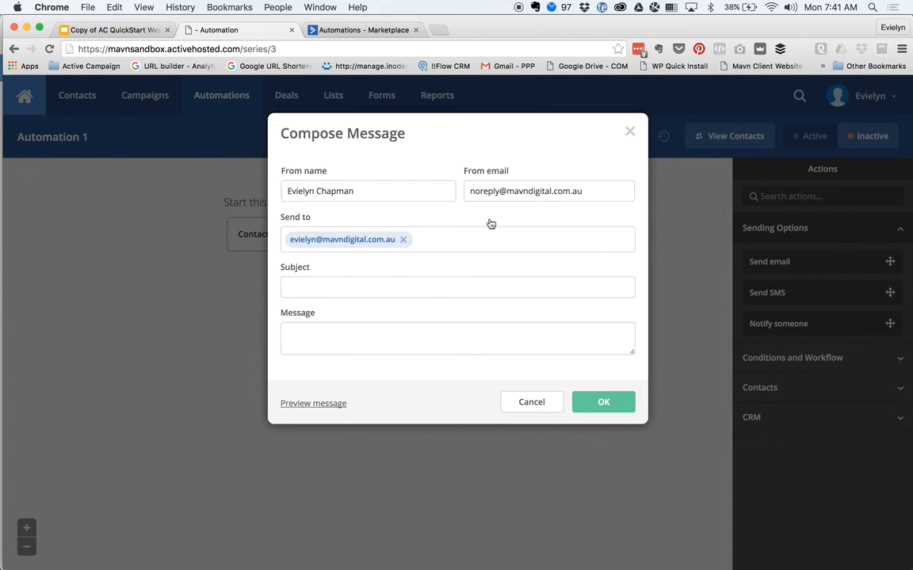
- Enter subject 'Someone has opted in for your lead magnet' and message 'See details below', preview, then save
{"action": "left_click", "coordinate": [393, 290]}
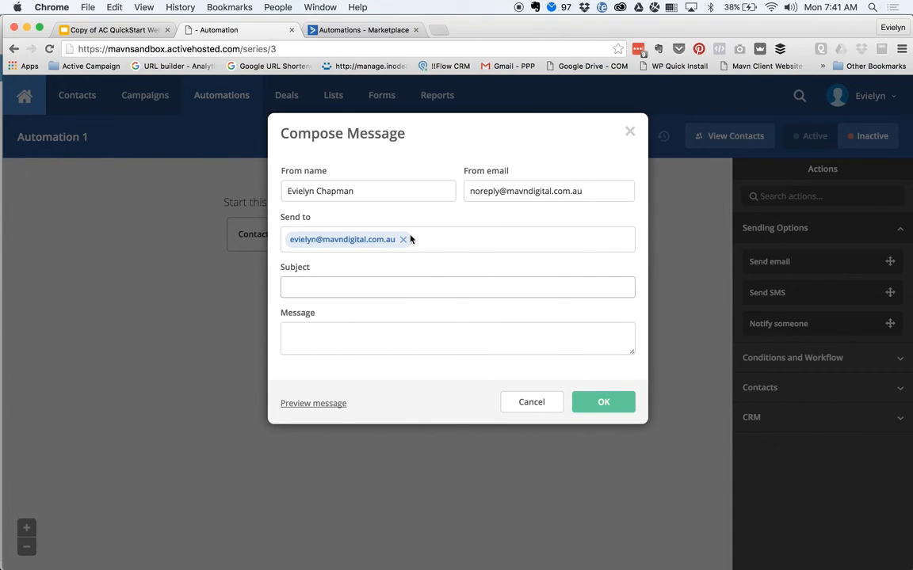
{"action": "type", "text": "Someone has opted in for you"}
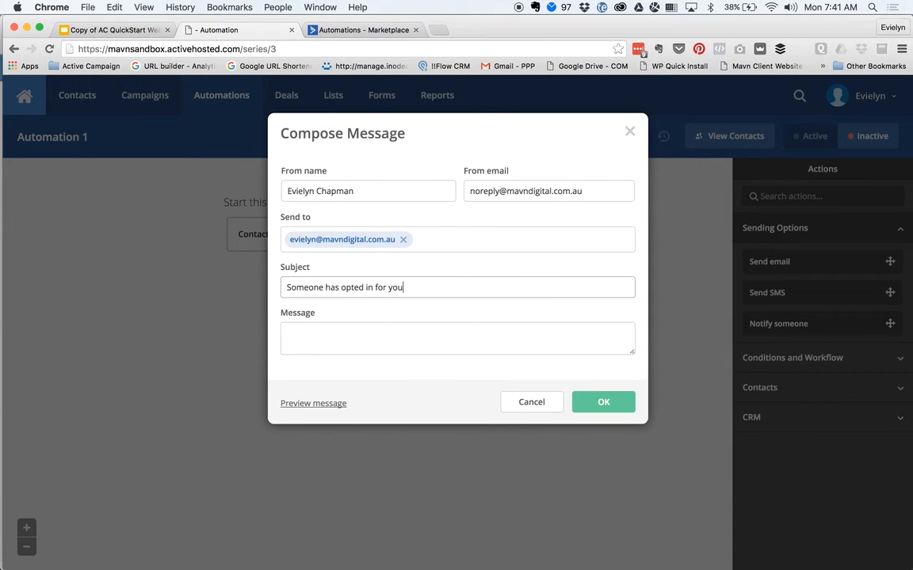
{"action": "type", "text": "r lead magnet"}
{"action": "key", "text": "Tab"}
{"action": "type", "text": "See detai"}
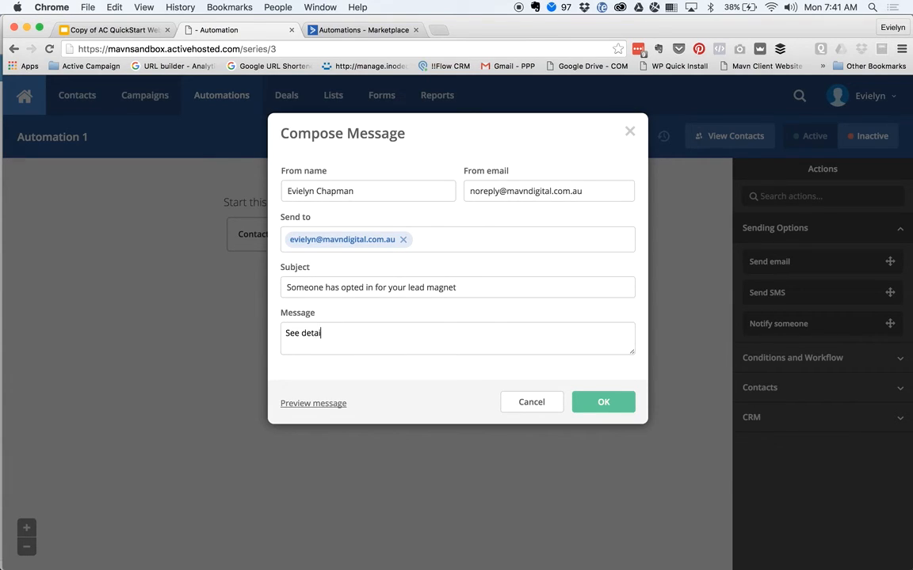
{"action": "type", "text": "ls below"}
{"action": "left_click", "coordinate": [314, 404]}
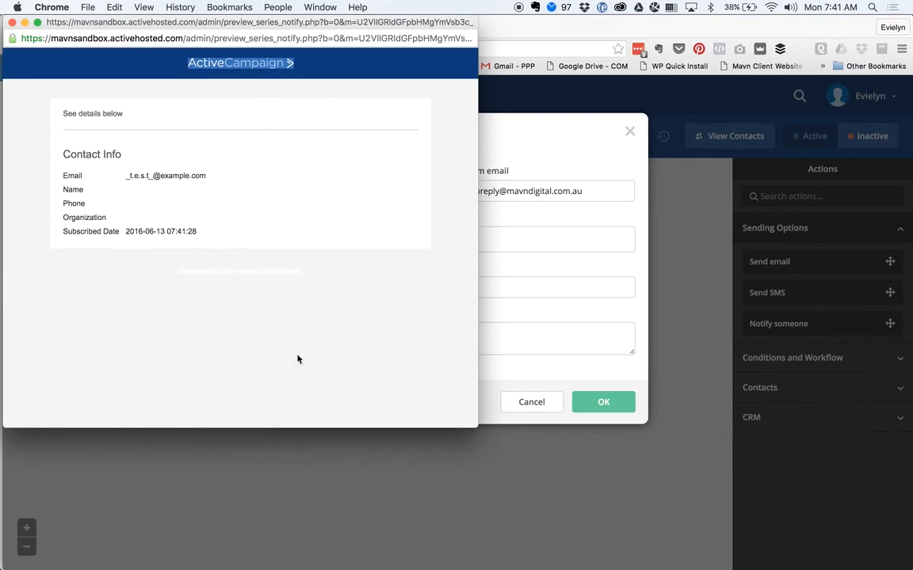
{"action": "left_click", "coordinate": [12, 22]}
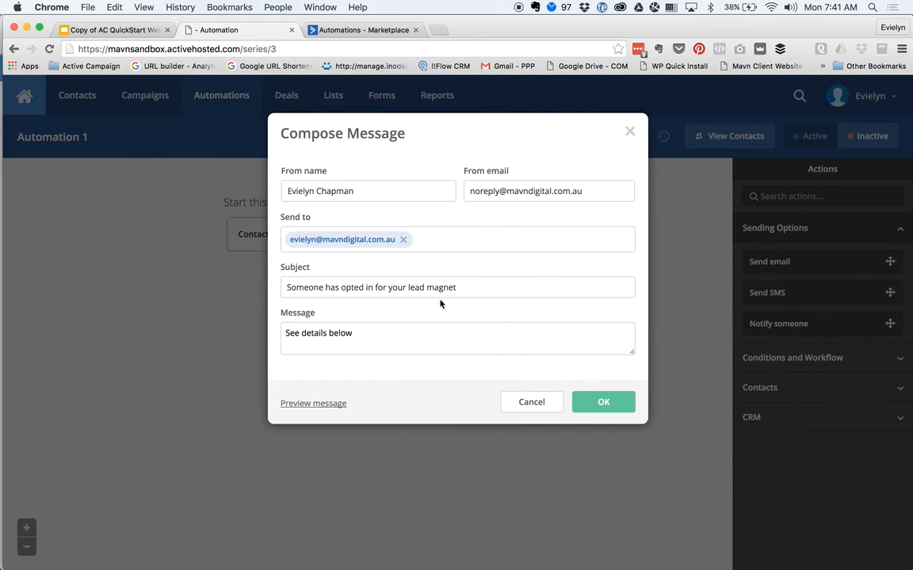
{"action": "left_click", "coordinate": [598, 401]}
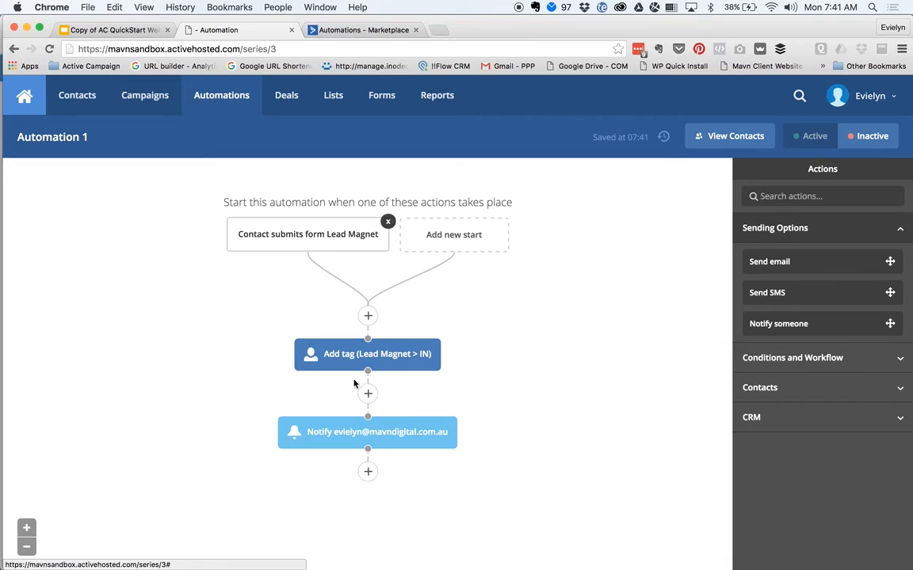
- Add a Send email action below the notify step
{"action": "left_click", "coordinate": [367, 469]}
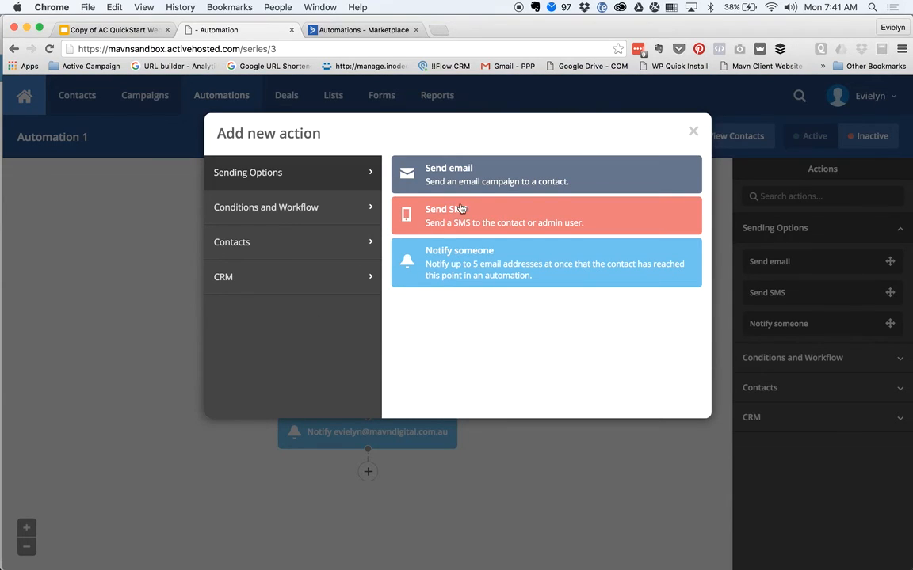
{"action": "left_click", "coordinate": [499, 179]}
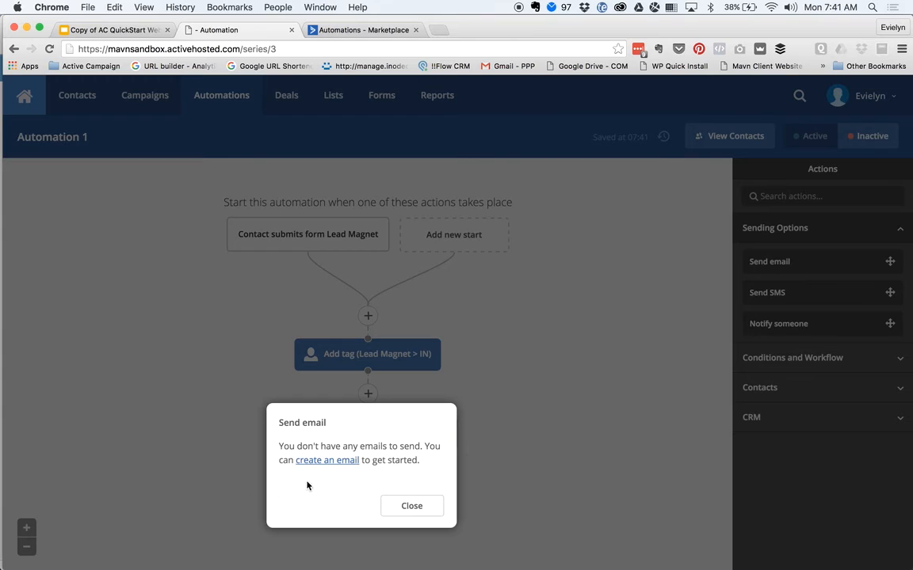
{"action": "left_click", "coordinate": [411, 507]}
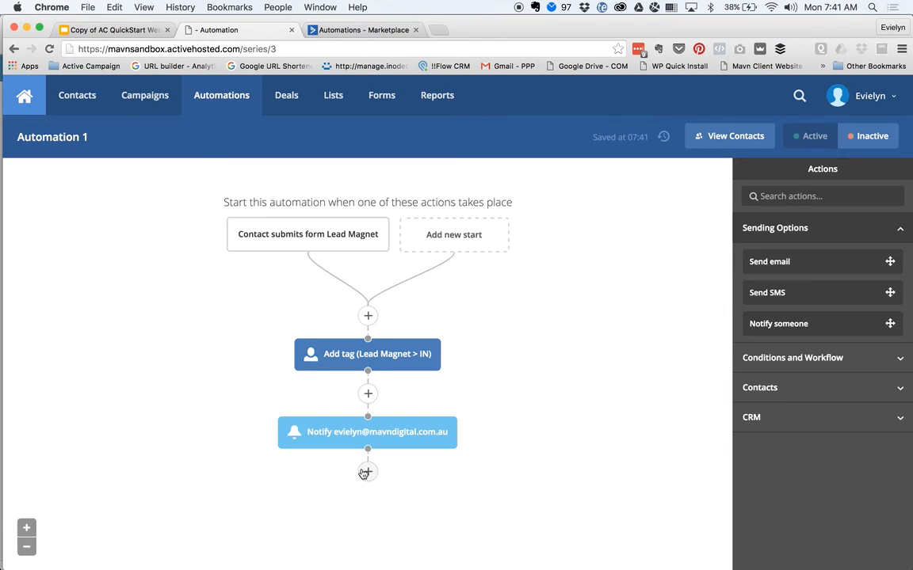
{"action": "left_click", "coordinate": [367, 470]}
{"action": "left_click", "coordinate": [480, 182]}
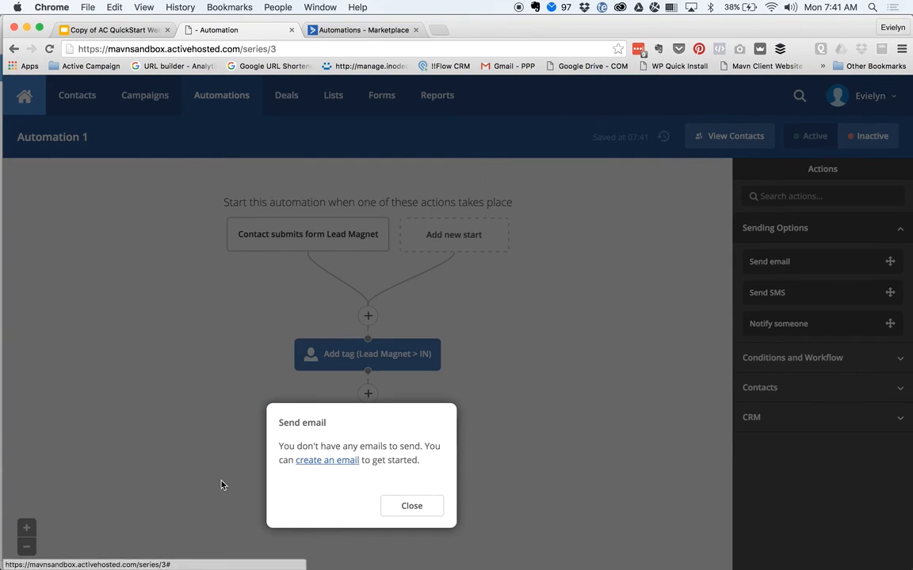
- Create a new email named 'Email' for this step
{"action": "left_click", "coordinate": [328, 463]}
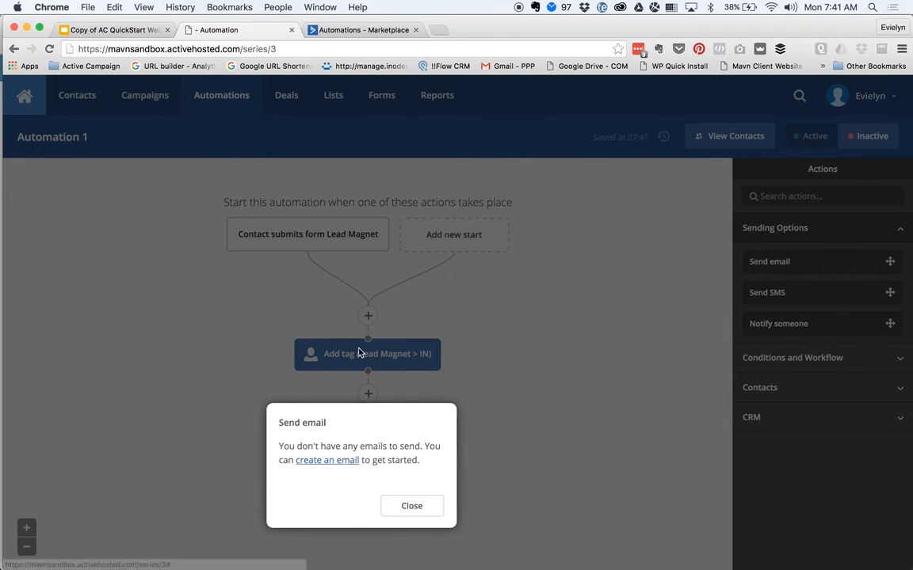
{"action": "left_click", "coordinate": [321, 463]}
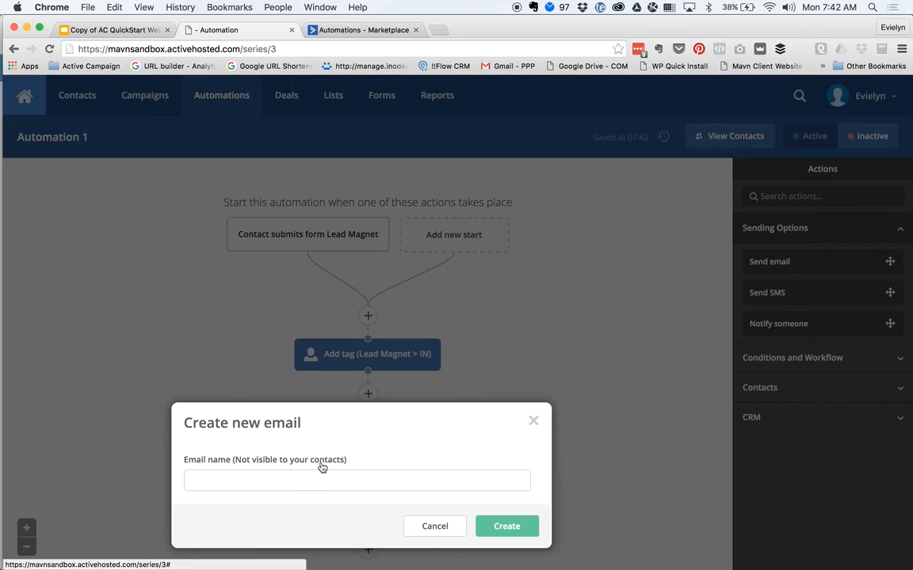
{"action": "left_click", "coordinate": [295, 480]}
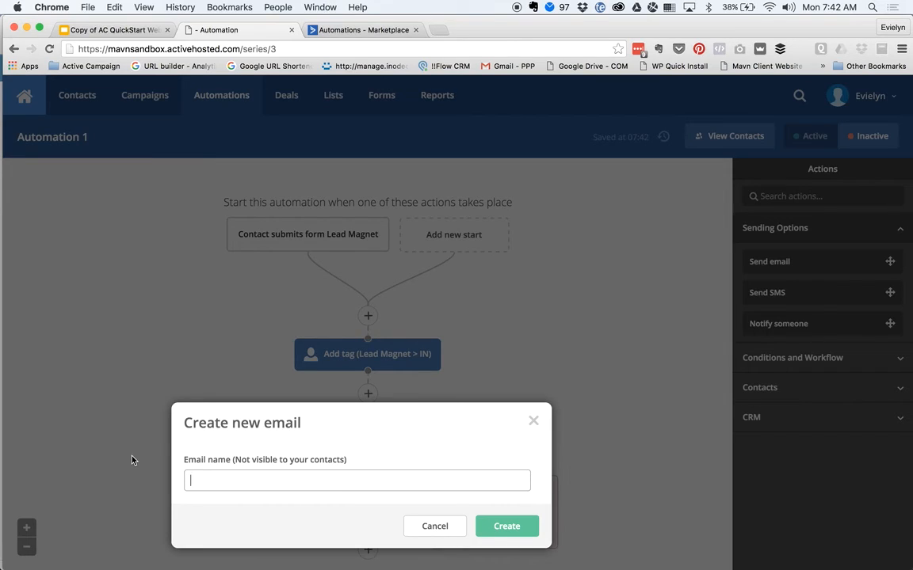
{"action": "type", "text": "Email #1"}
{"action": "left_click", "coordinate": [500, 524]}
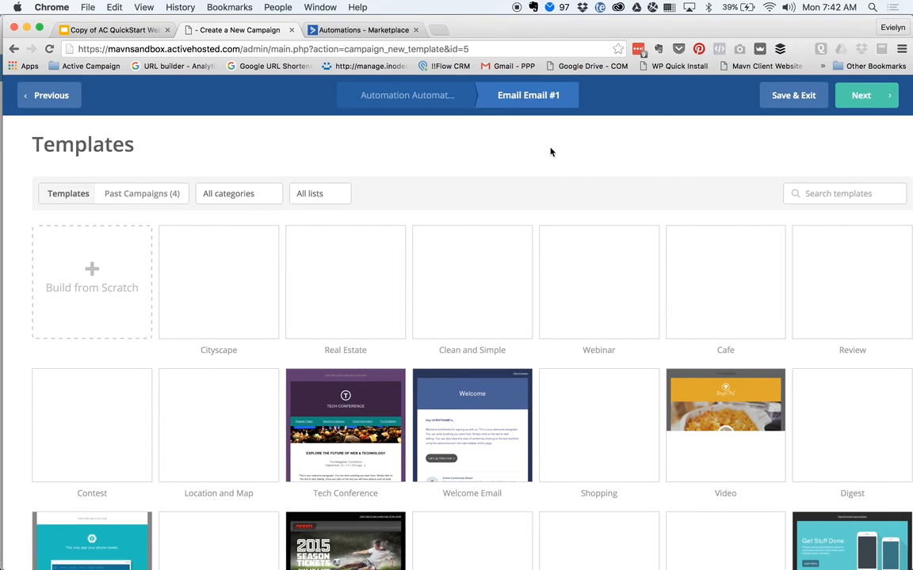
- Pick the Welcome Email template from the gallery for this email
{"action": "left_click", "coordinate": [142, 193]}
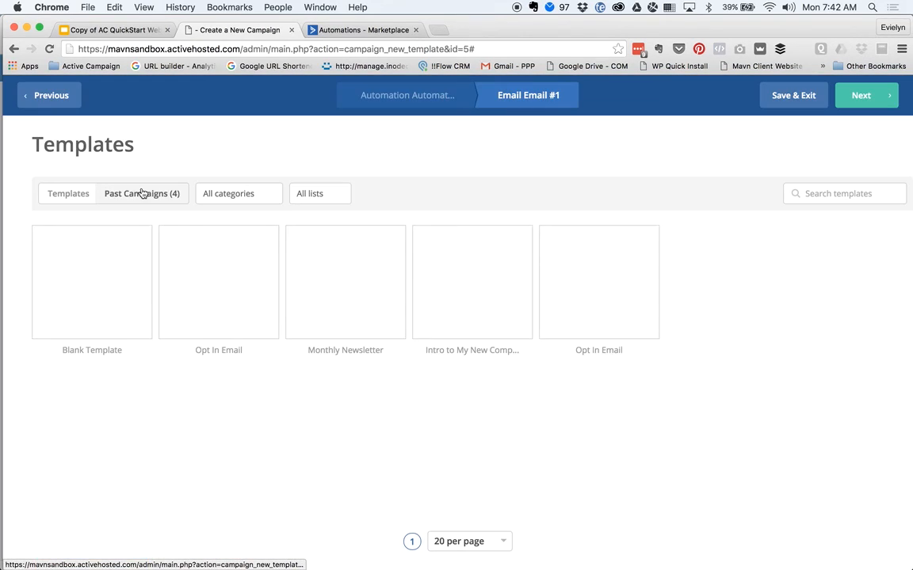
{"action": "left_click", "coordinate": [67, 195]}
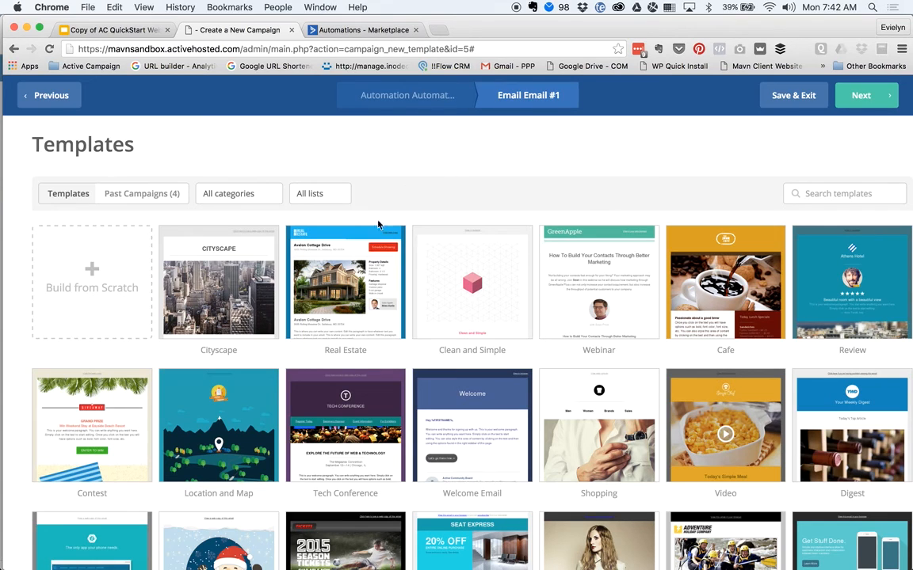
{"action": "scroll", "coordinate": [326, 397], "scroll_direction": "down", "scroll_amount": 3}
{"action": "scroll", "coordinate": [329, 455], "scroll_direction": "down", "scroll_amount": 1}
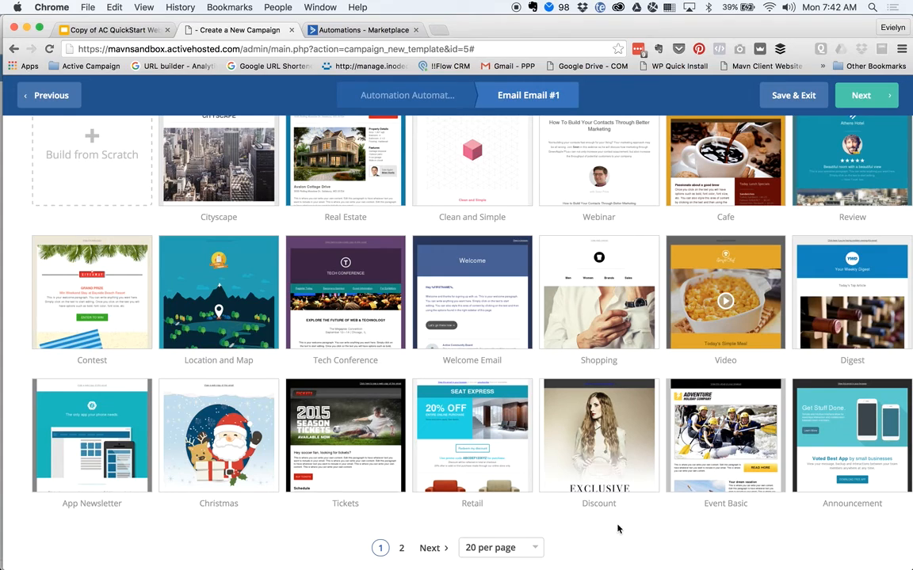
{"action": "scroll", "coordinate": [618, 529], "scroll_direction": "up", "scroll_amount": 3}
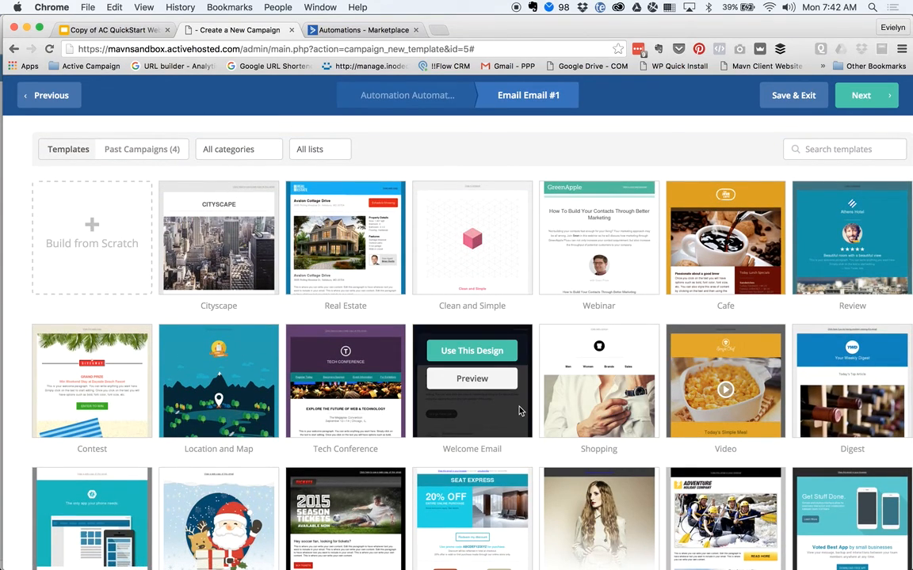
{"action": "left_click", "coordinate": [472, 353]}
- Set the subject to 'Thanks for Opting In - Here's Your Free Thing' and continue
{"action": "left_click", "coordinate": [419, 213]}
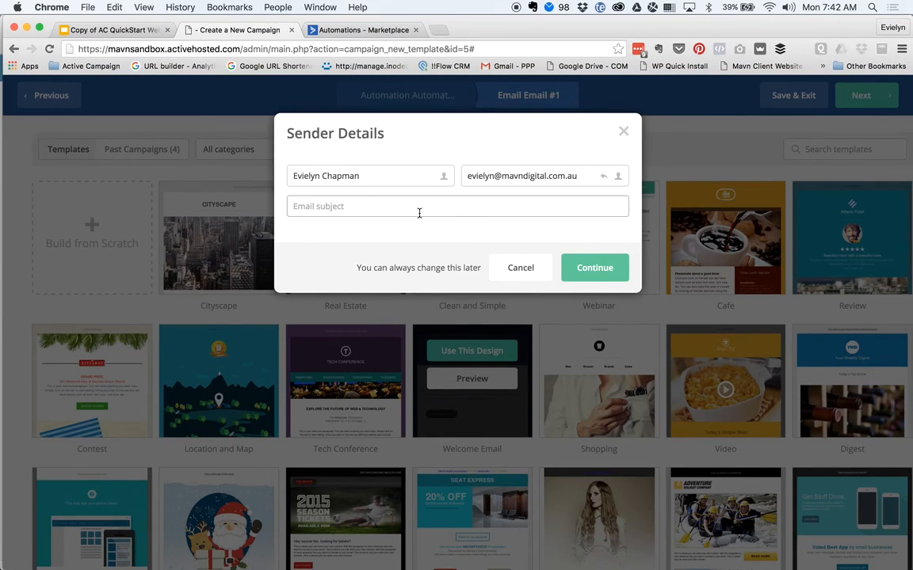
{"action": "type", "text": "Than"}
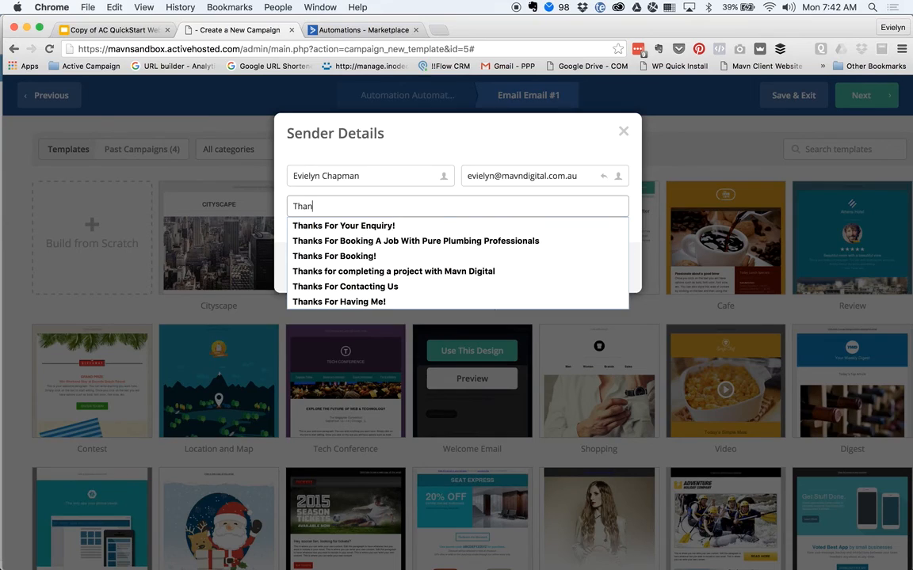
{"action": "type", "text": "ks for Opting In - Here's Your Free Thing!"}
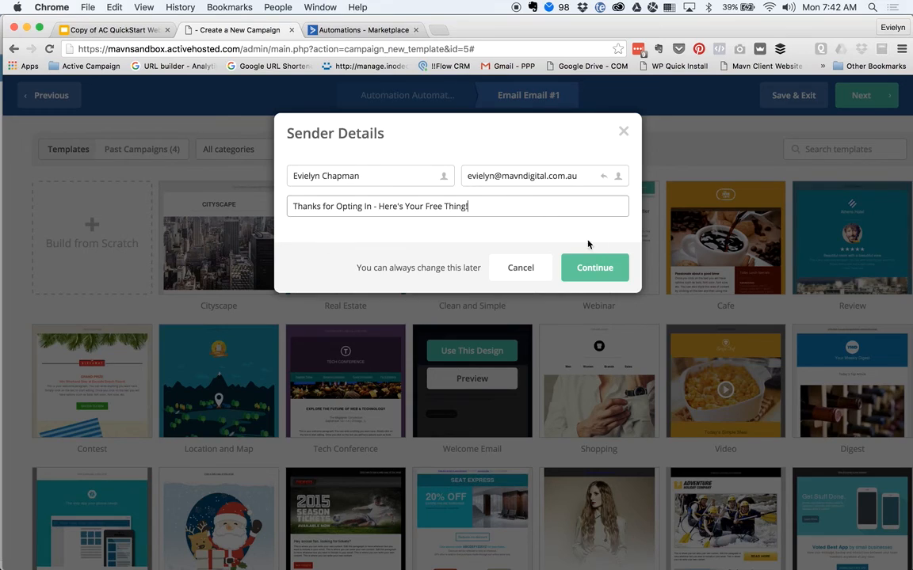
{"action": "left_click", "coordinate": [590, 270]}
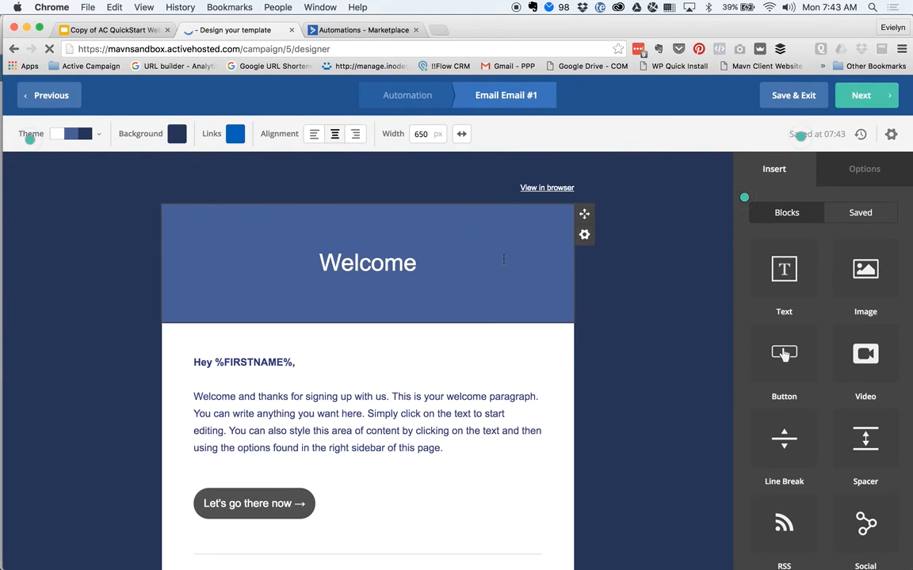
- Check the 'Let's go there now' button block, then save the Welcome email design and exit to Automation 1
{"action": "scroll", "coordinate": [638, 424], "scroll_direction": "down", "scroll_amount": 3}
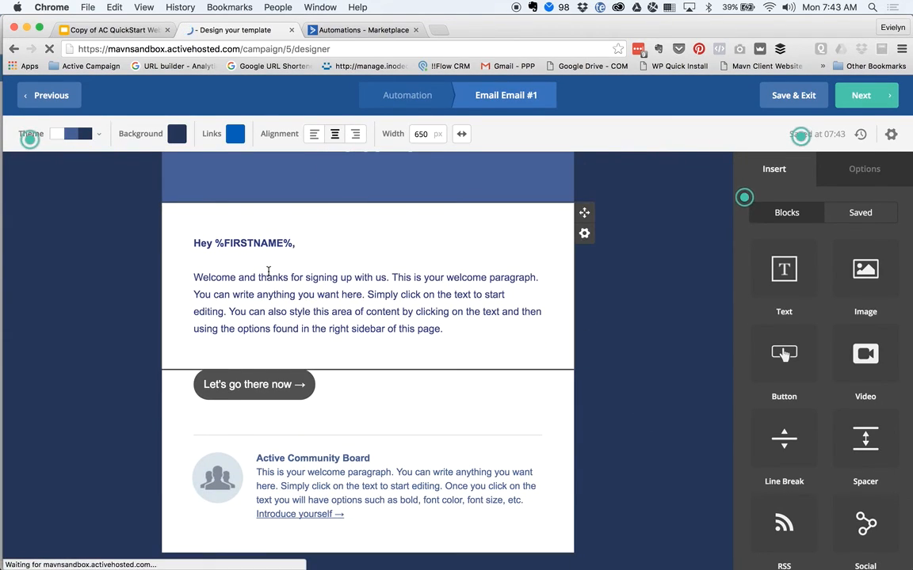
{"action": "scroll", "coordinate": [297, 253], "scroll_direction": "up", "scroll_amount": 3}
{"action": "scroll", "coordinate": [330, 418], "scroll_direction": "down", "scroll_amount": 2}
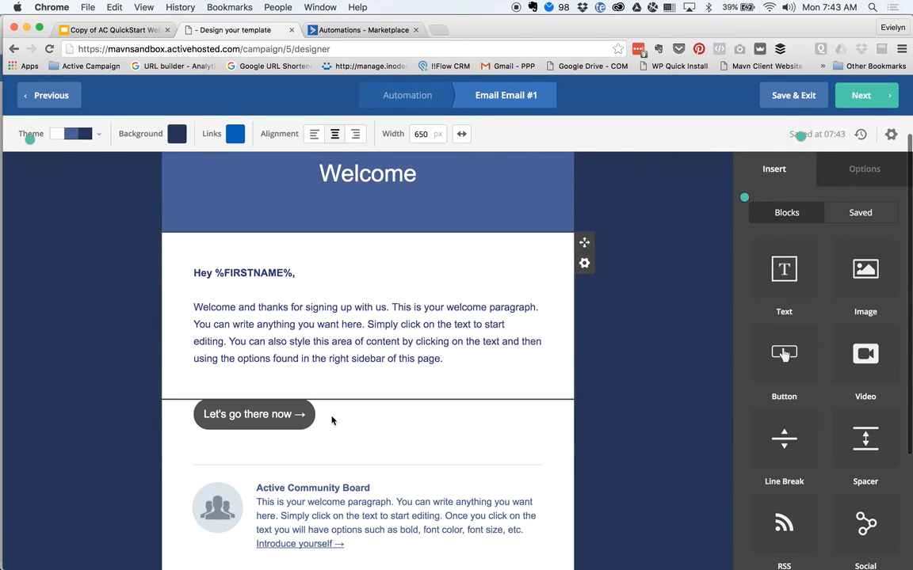
{"action": "left_click", "coordinate": [263, 414]}
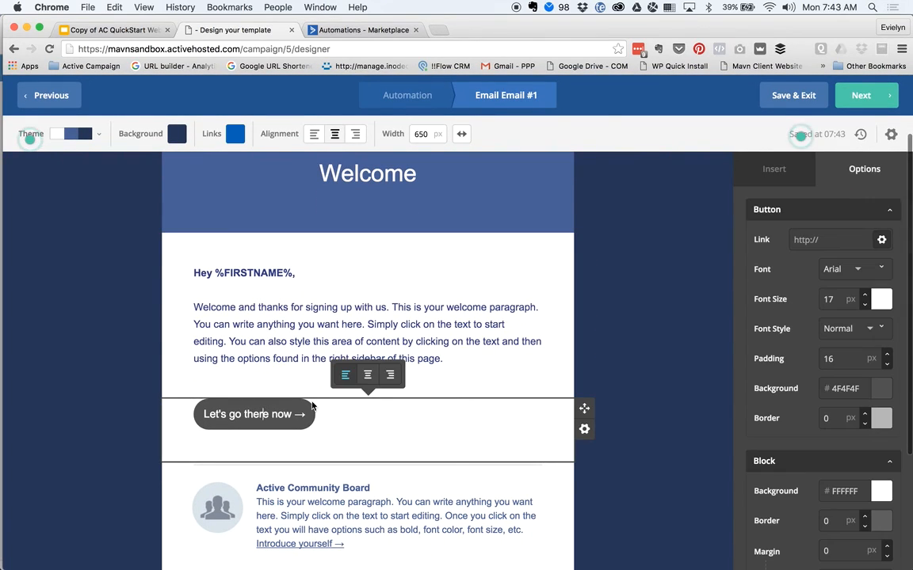
{"action": "left_click", "coordinate": [653, 399]}
{"action": "scroll", "coordinate": [355, 367], "scroll_direction": "down", "scroll_amount": 1}
{"action": "scroll", "coordinate": [413, 363], "scroll_direction": "down", "scroll_amount": 1}
{"action": "scroll", "coordinate": [413, 364], "scroll_direction": "up", "scroll_amount": 4}
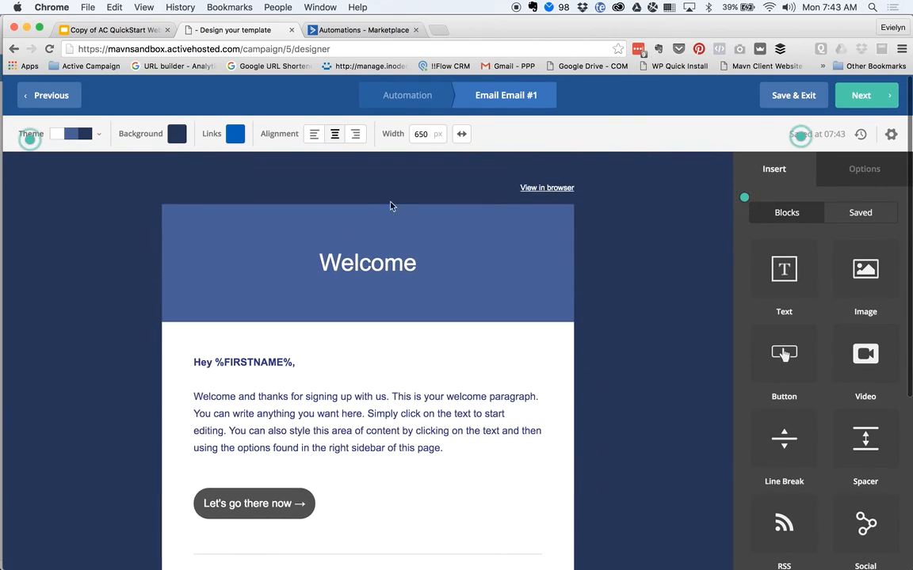
{"action": "left_click", "coordinate": [785, 94]}
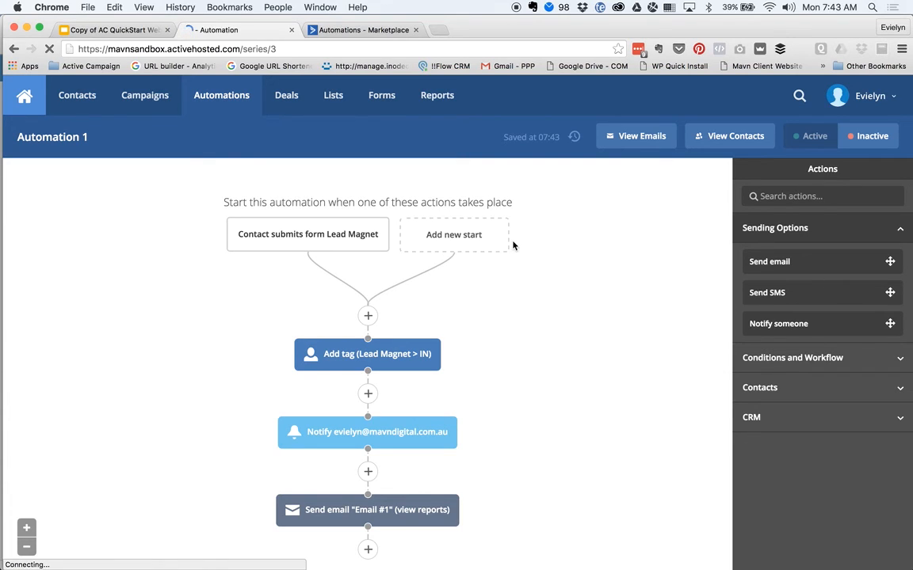
- Add a Wait for 1 day(s) step after Email #1, then start a second Wait step below it
{"action": "scroll", "coordinate": [552, 431], "scroll_direction": "down", "scroll_amount": 2}
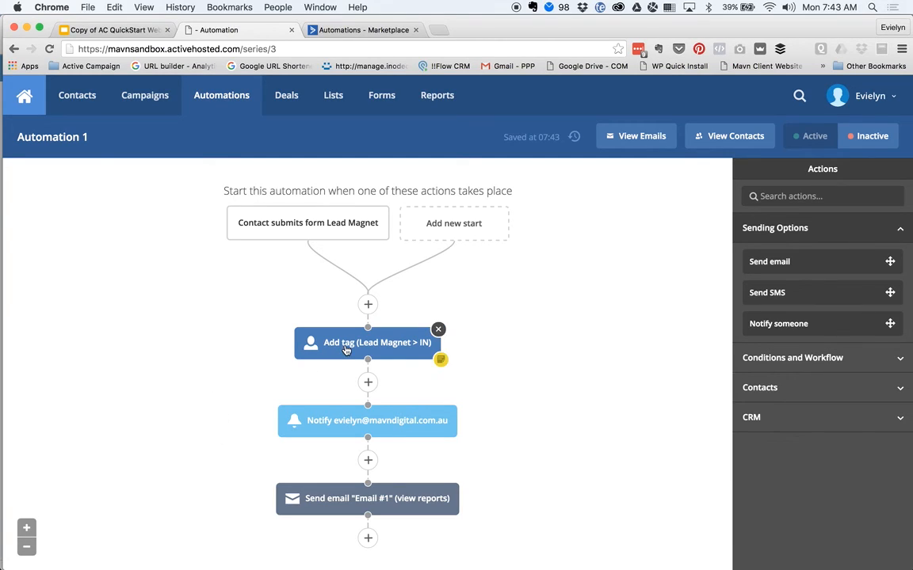
{"action": "mouse_move", "coordinate": [341, 499]}
{"action": "left_click", "coordinate": [366, 539]}
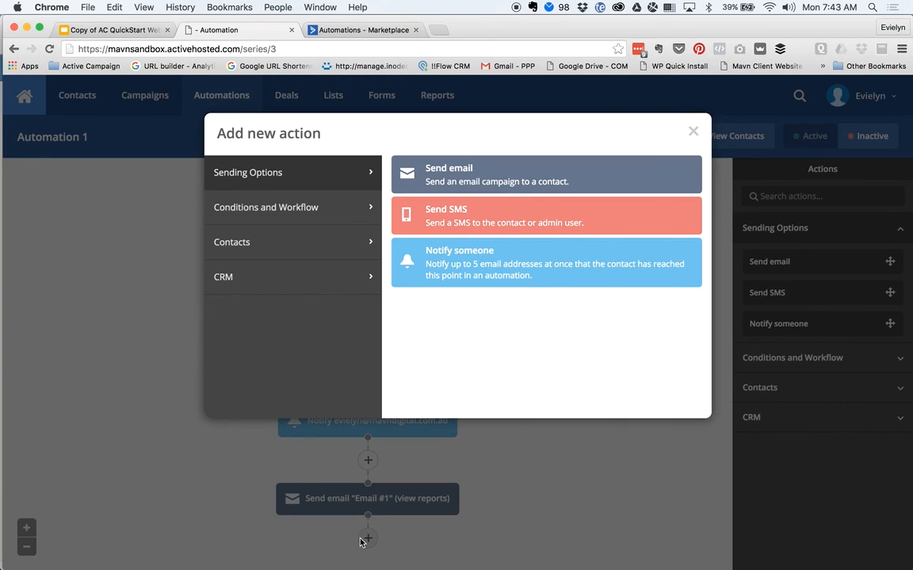
{"action": "left_click", "coordinate": [279, 205]}
{"action": "left_click", "coordinate": [479, 173]}
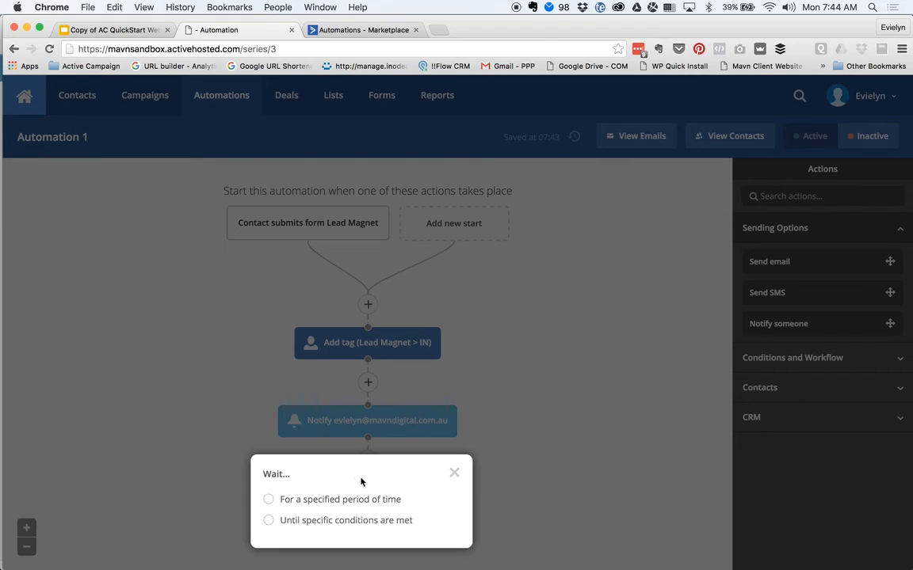
{"action": "left_click", "coordinate": [292, 499]}
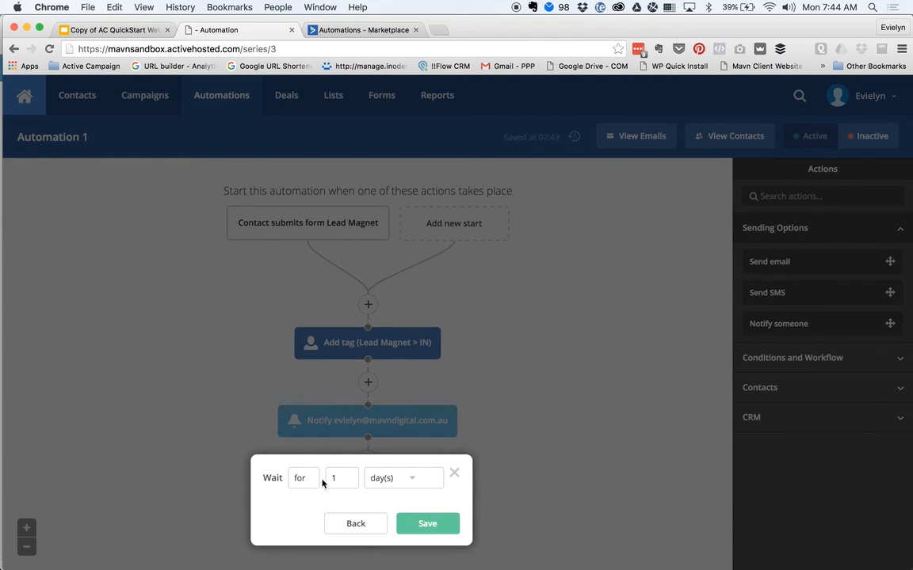
{"action": "left_click", "coordinate": [424, 526]}
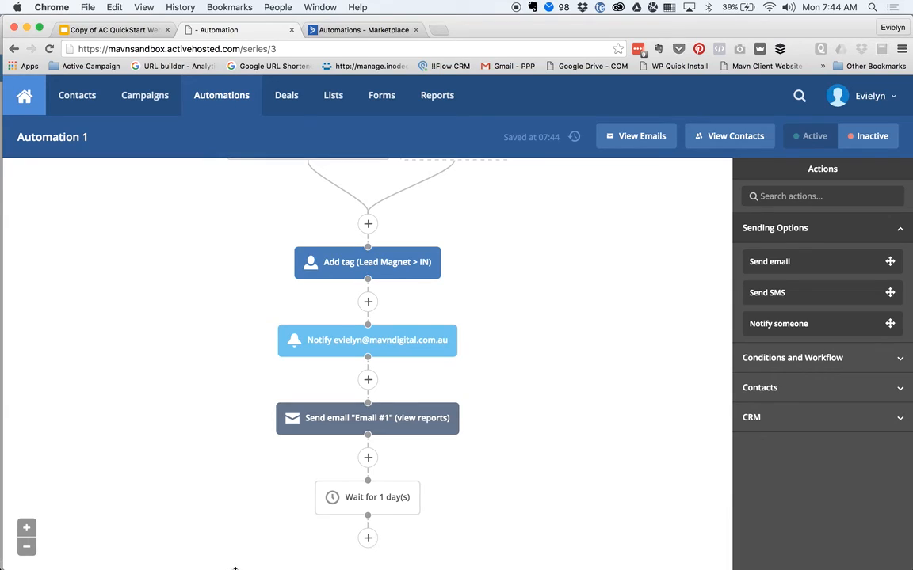
{"action": "left_click", "coordinate": [367, 538]}
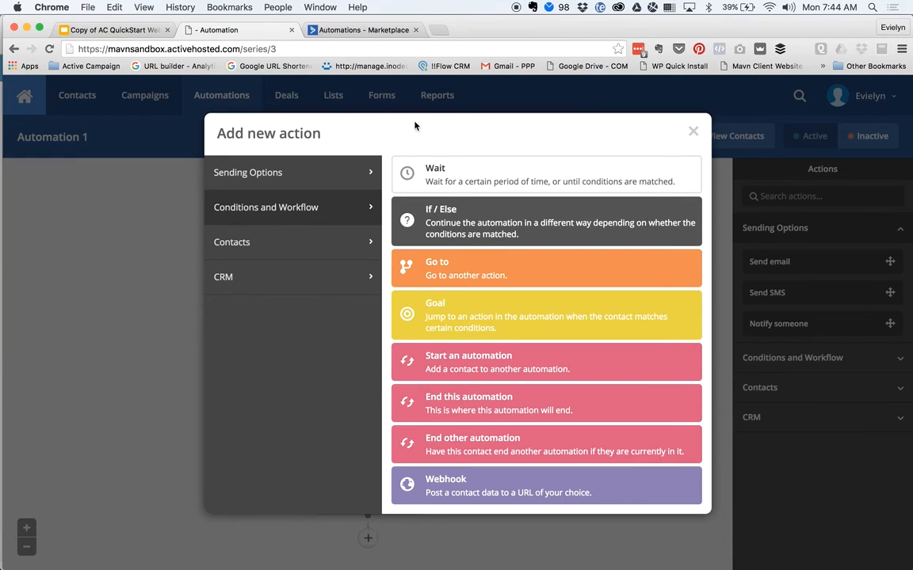
{"action": "left_click", "coordinate": [465, 183]}
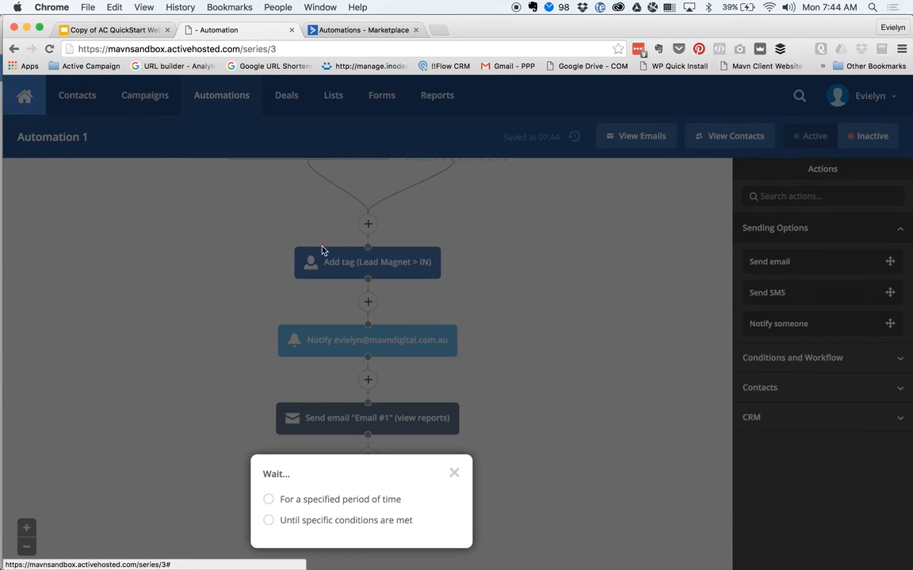
- Make the second wait hold until 'Has clicked on a link' in campaign Email #1, with no time limit
{"action": "left_click", "coordinate": [290, 520]}
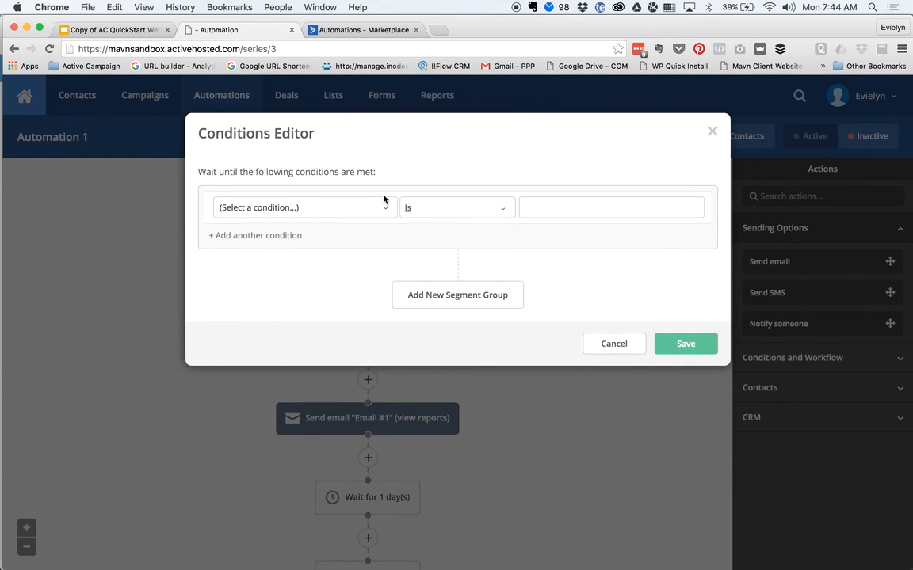
{"action": "left_click", "coordinate": [381, 209]}
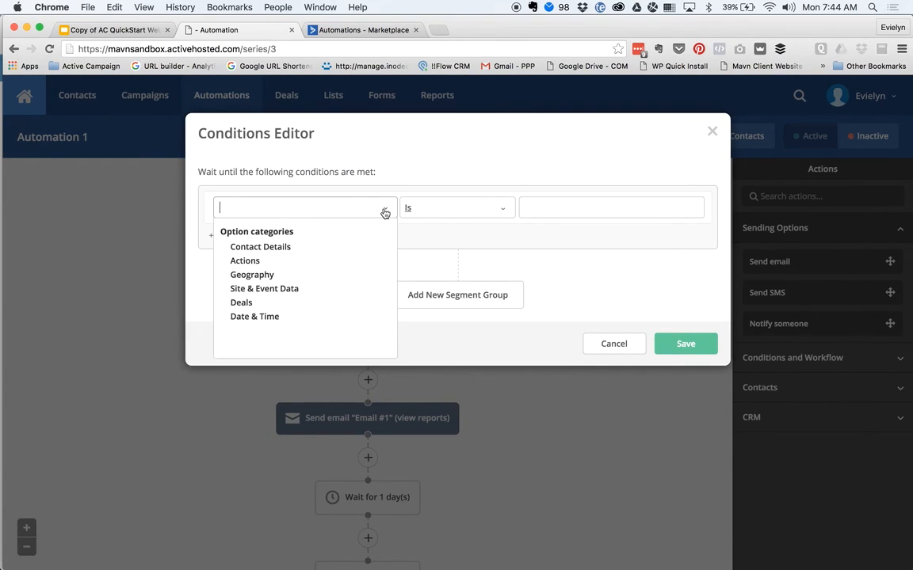
{"action": "left_click", "coordinate": [242, 260]}
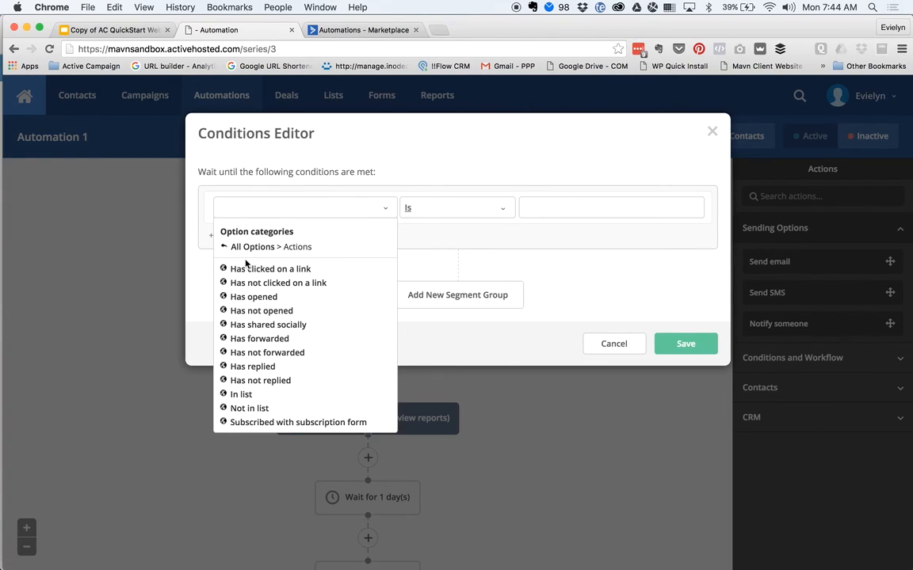
{"action": "left_click", "coordinate": [302, 271]}
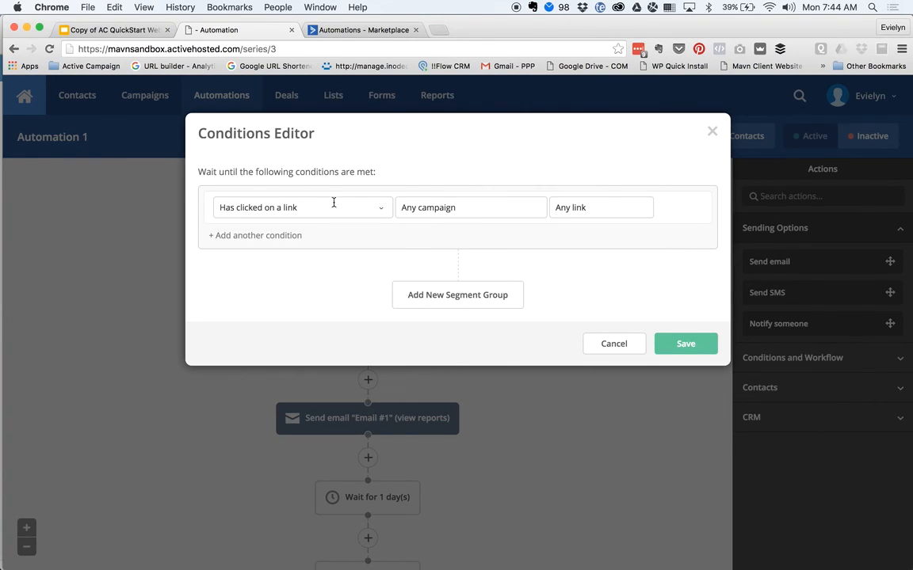
{"action": "left_click", "coordinate": [515, 211]}
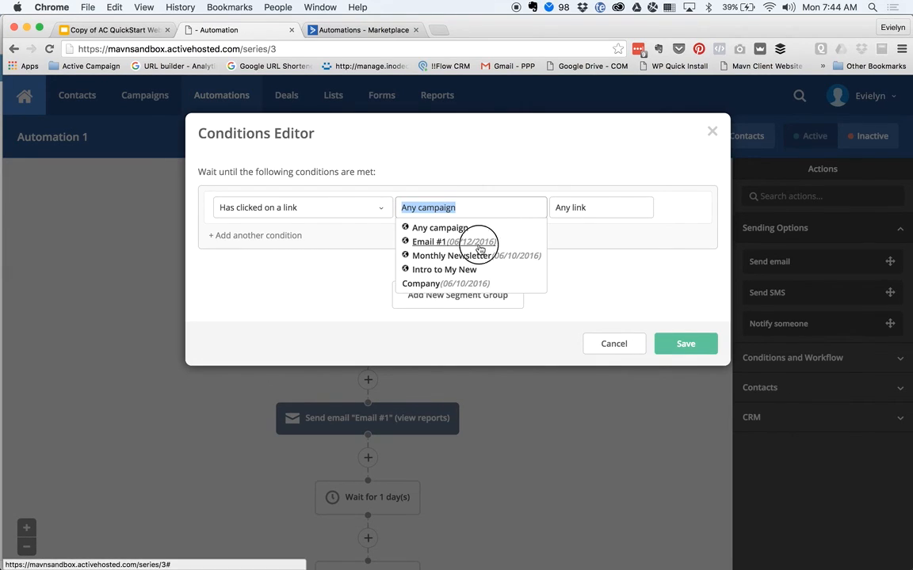
{"action": "left_click", "coordinate": [438, 242]}
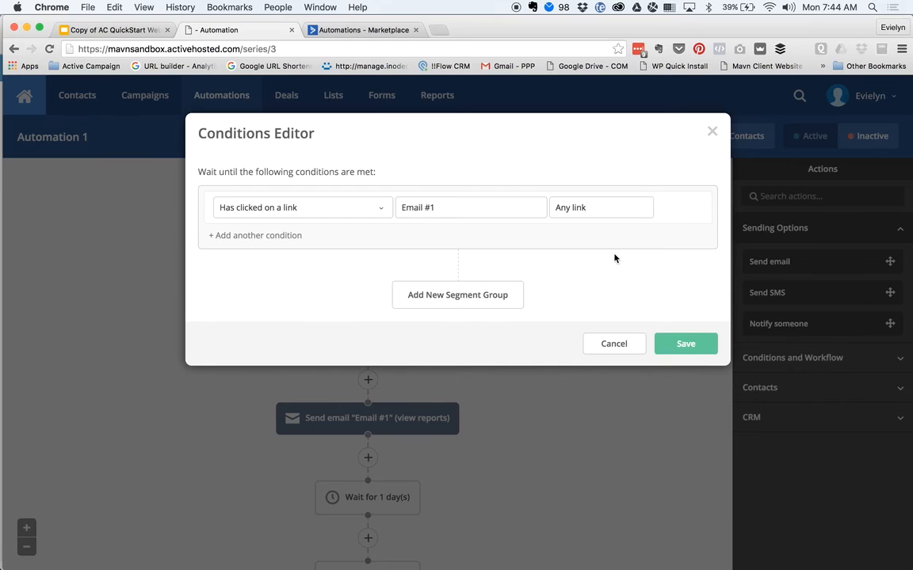
{"action": "left_click", "coordinate": [680, 346]}
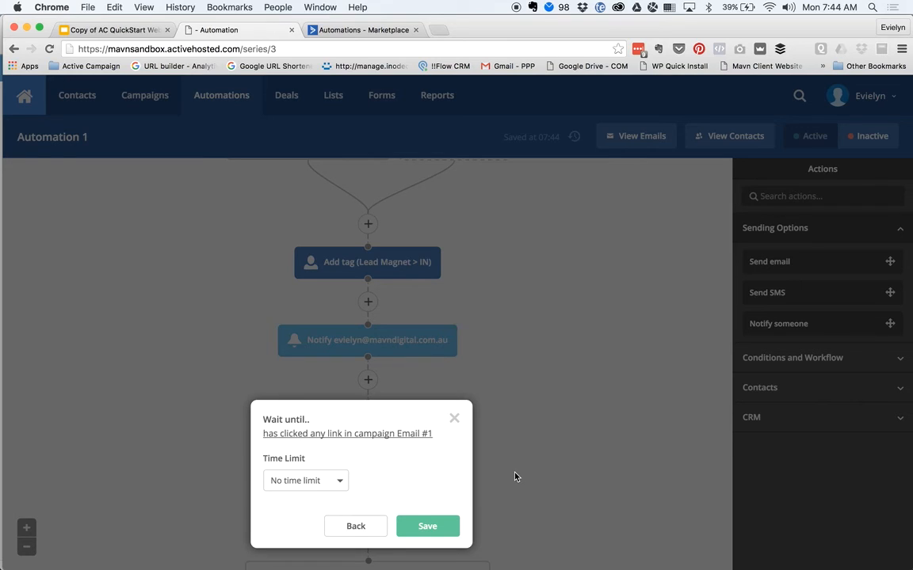
{"action": "left_click", "coordinate": [447, 526]}
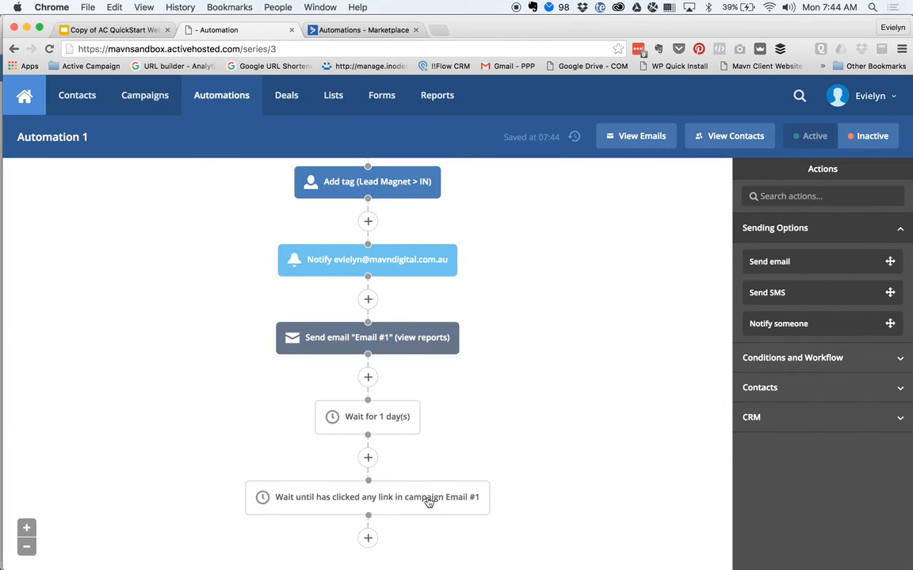
- Delete the wait-until step and start a new action below the one-day wait
{"action": "mouse_move", "coordinate": [475, 490]}
{"action": "left_click", "coordinate": [489, 484]}
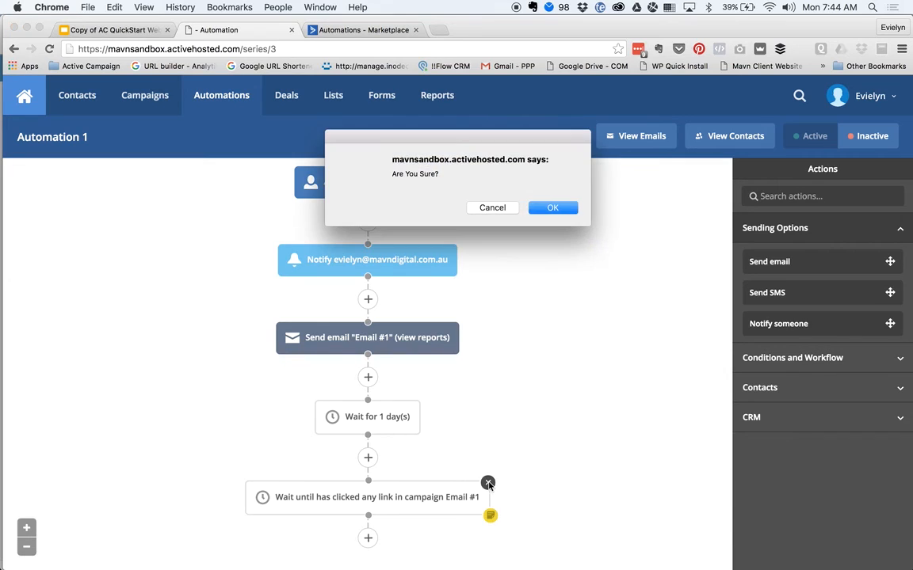
{"action": "left_click", "coordinate": [554, 208]}
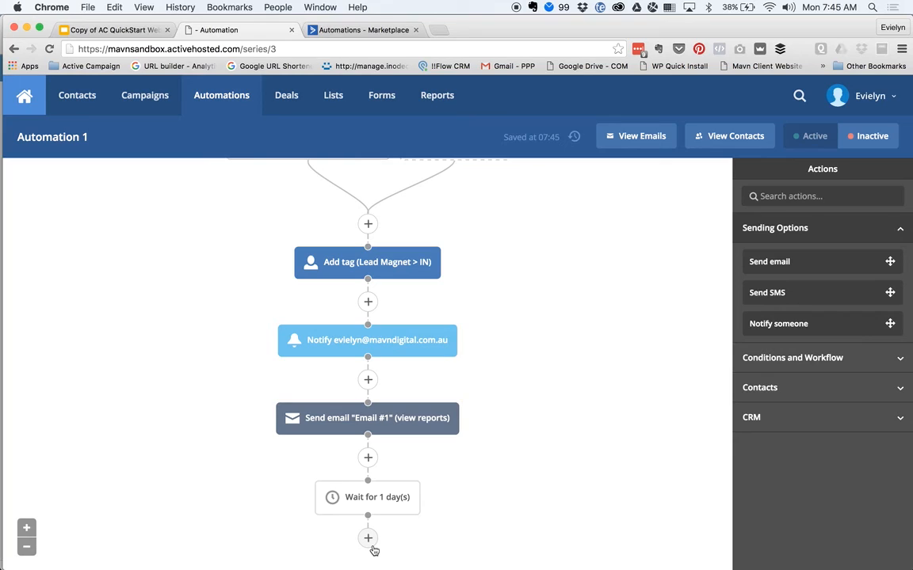
{"action": "mouse_move", "coordinate": [348, 418]}
{"action": "left_click", "coordinate": [367, 538]}
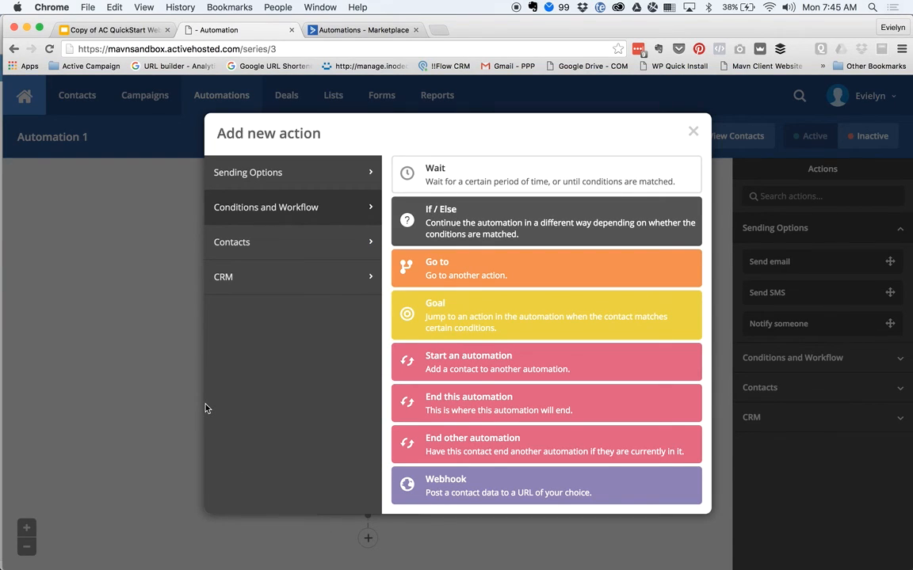
{"action": "left_click", "coordinate": [456, 228]}
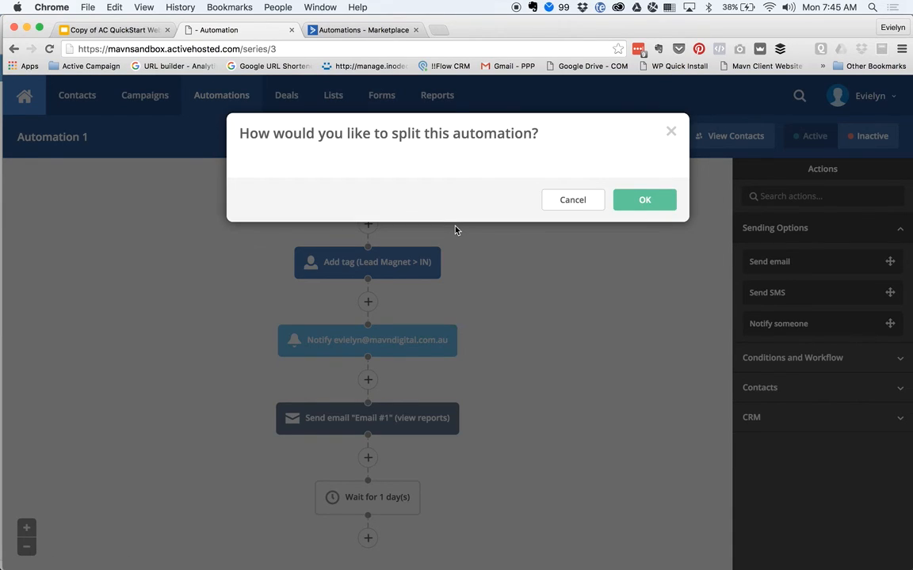
{"action": "left_click", "coordinate": [397, 194]}
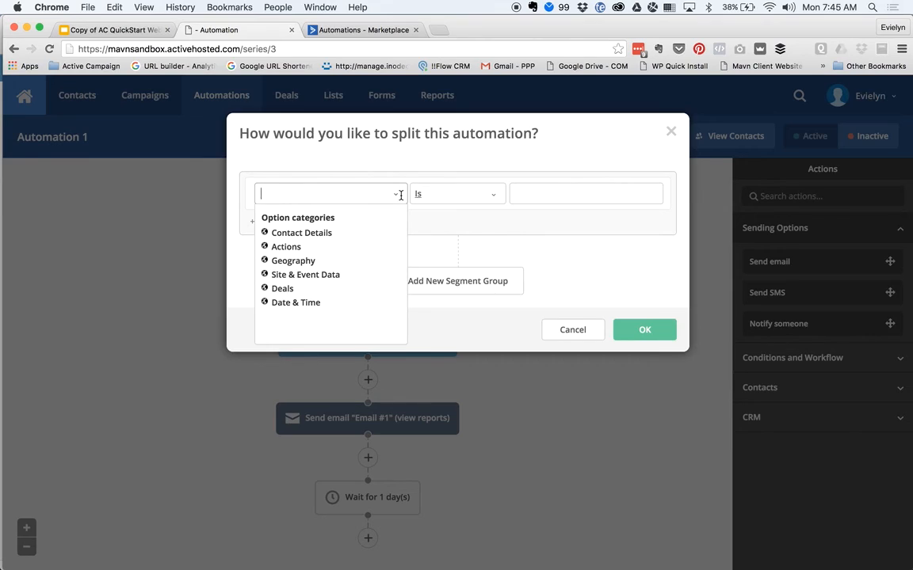
{"action": "left_click", "coordinate": [289, 248]}
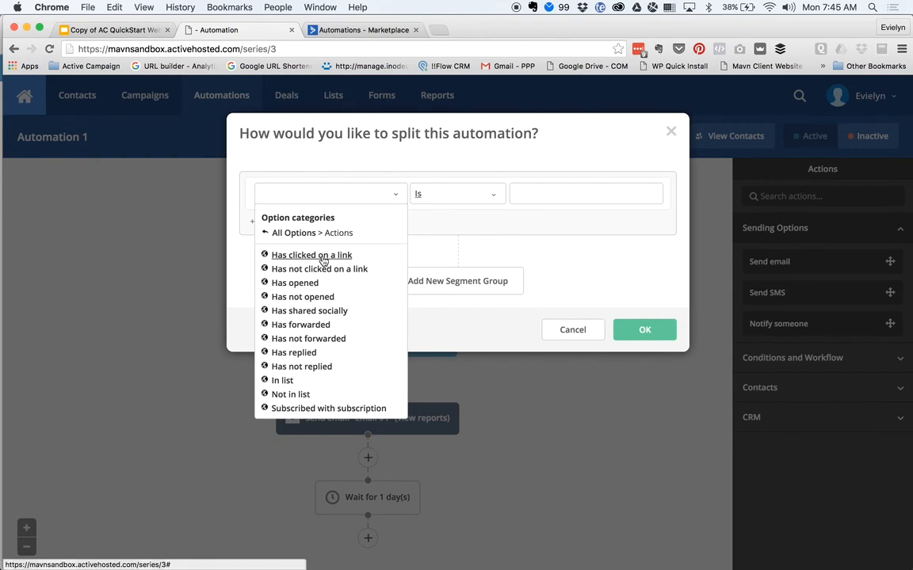
{"action": "left_click", "coordinate": [323, 259]}
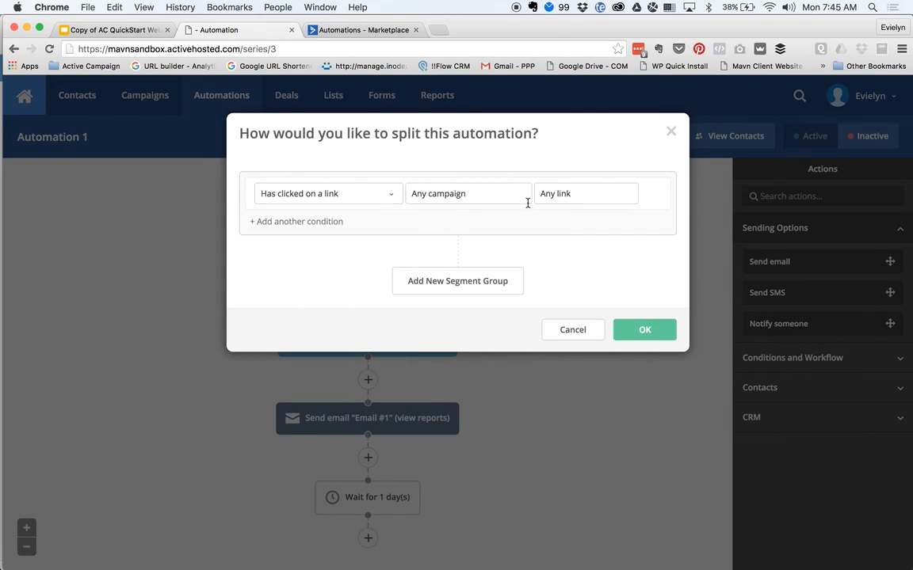
{"action": "left_click", "coordinate": [502, 191]}
{"action": "left_click", "coordinate": [462, 228]}
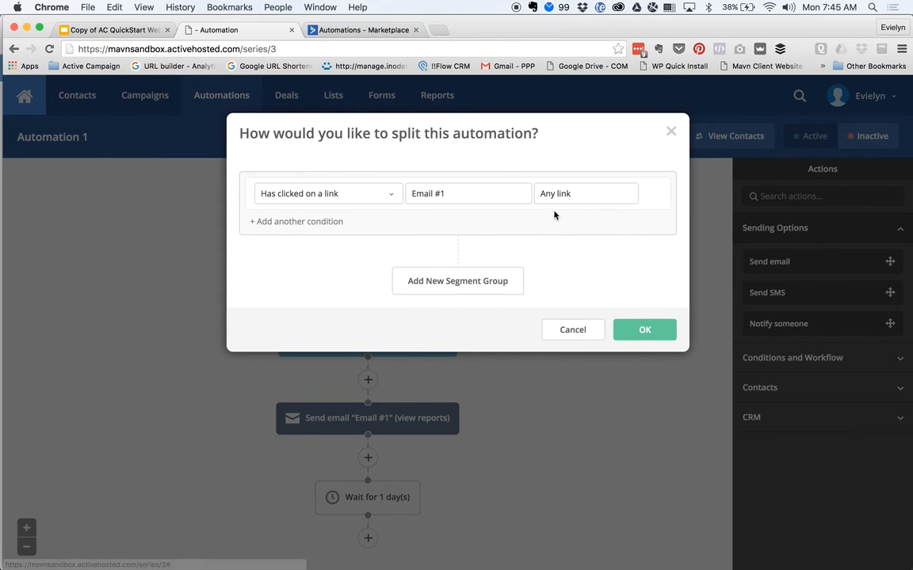
{"action": "left_click", "coordinate": [598, 183]}
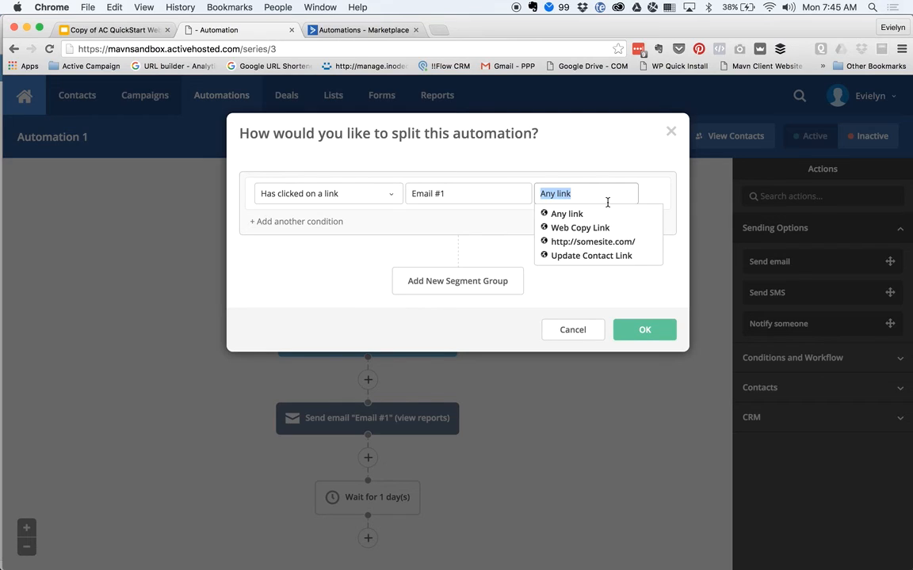
{"action": "left_click", "coordinate": [592, 242]}
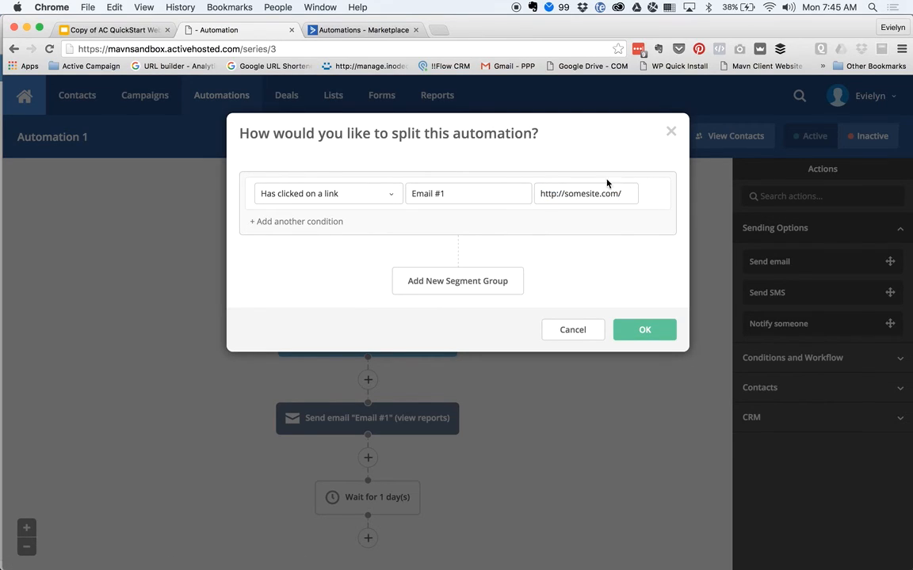
{"action": "left_click", "coordinate": [642, 332]}
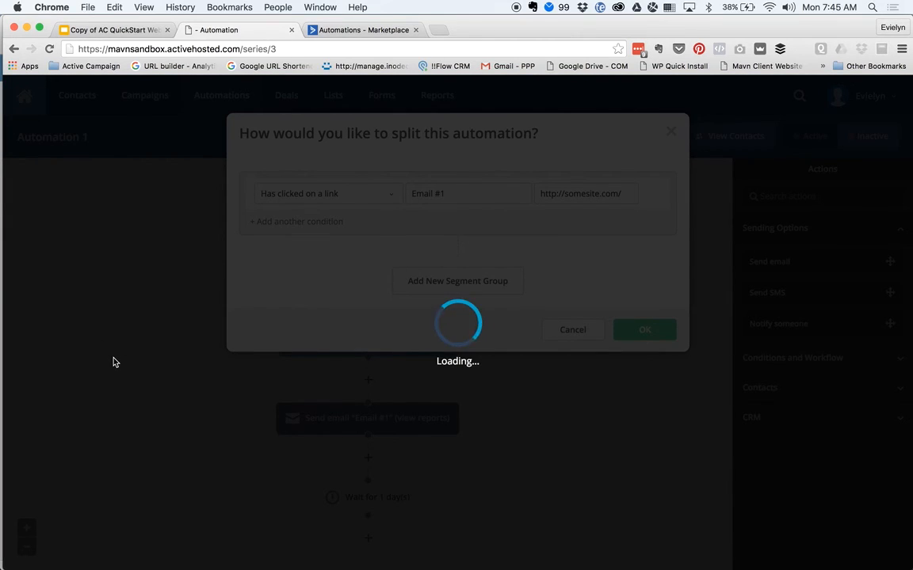
{"action": "scroll", "coordinate": [113, 362], "scroll_direction": "down", "scroll_amount": 3}
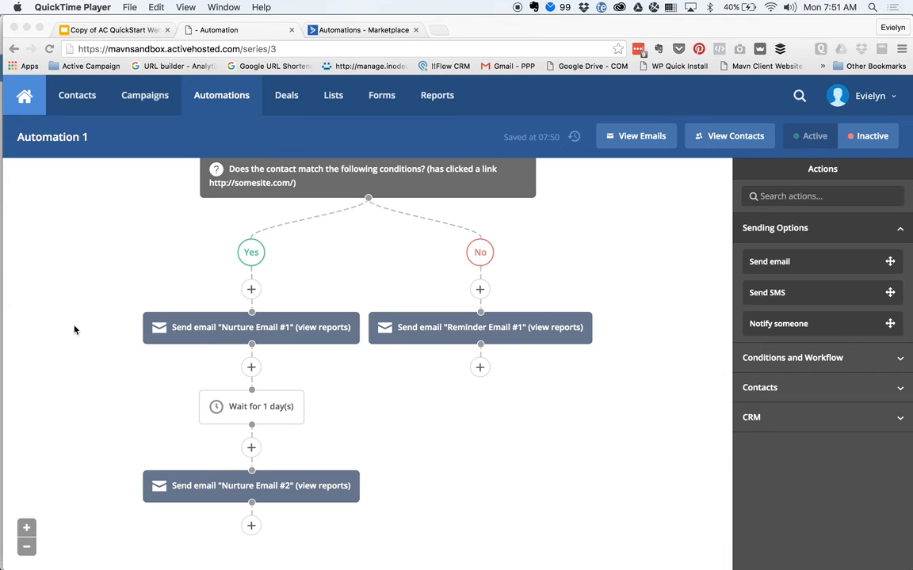
- Scroll back up to review the finished Yes and No branches of Automation 1
{"action": "scroll", "coordinate": [75, 329], "scroll_direction": "up", "scroll_amount": 10}
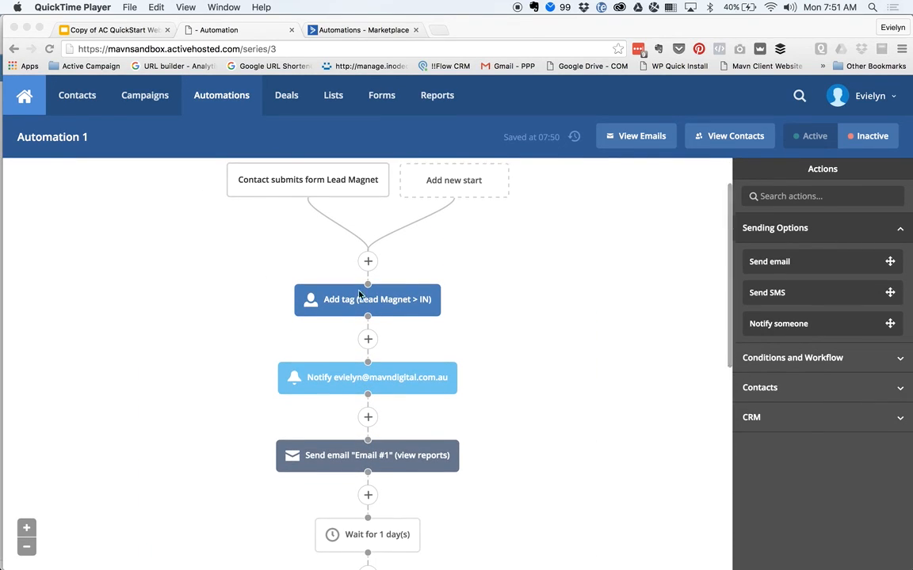
{"action": "scroll", "coordinate": [214, 380], "scroll_direction": "down", "scroll_amount": 3}
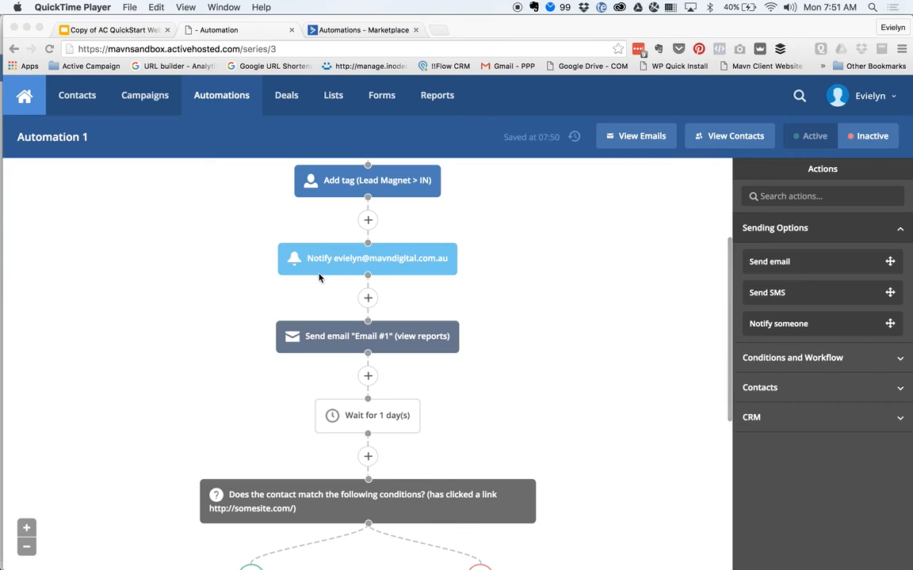
{"action": "scroll", "coordinate": [169, 321], "scroll_direction": "down", "scroll_amount": 1}
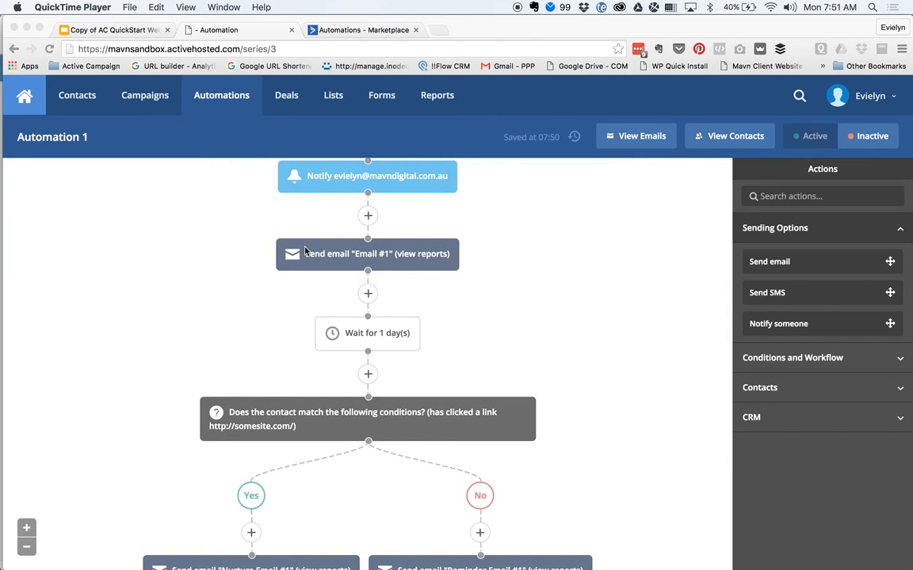
{"action": "scroll", "coordinate": [198, 281], "scroll_direction": "down", "scroll_amount": 2}
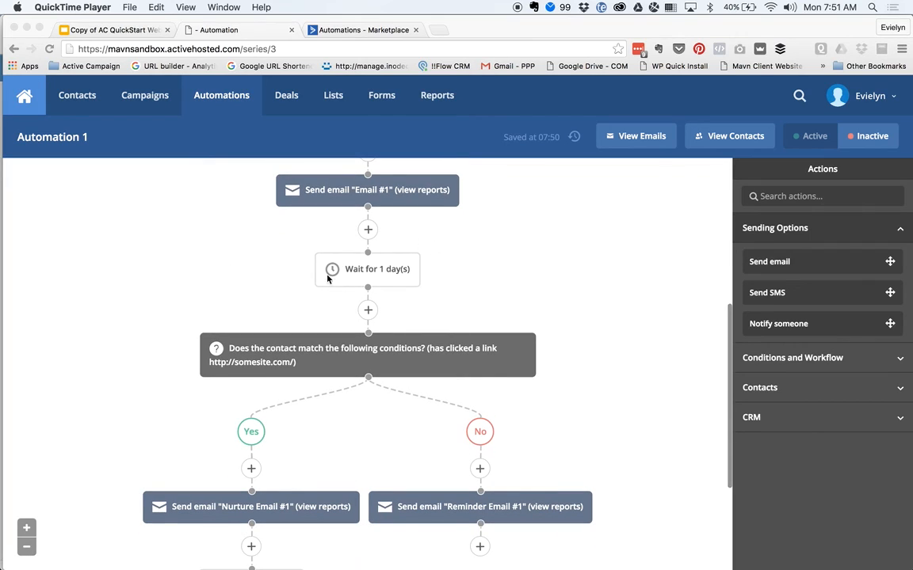
{"action": "scroll", "coordinate": [124, 331], "scroll_direction": "down", "scroll_amount": 2}
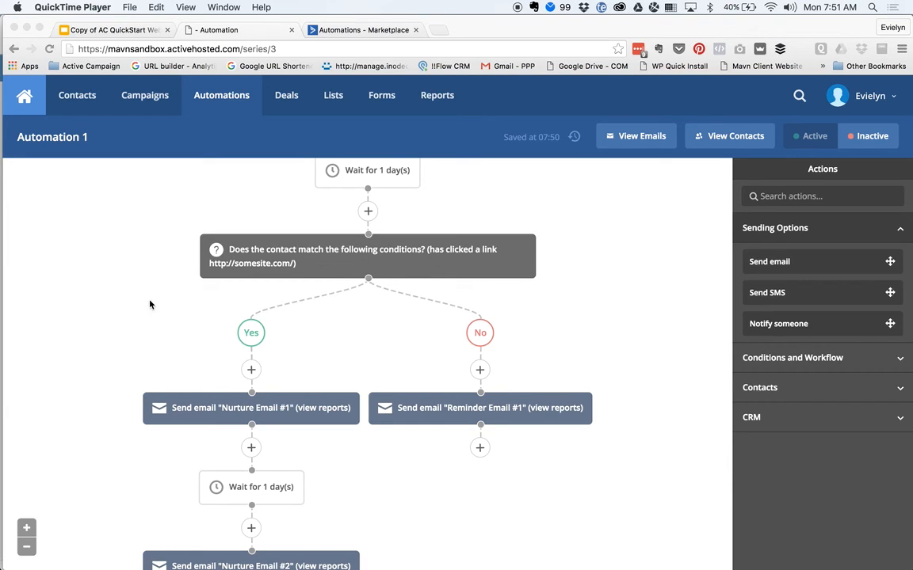
{"action": "scroll", "coordinate": [153, 336], "scroll_direction": "down", "scroll_amount": 1}
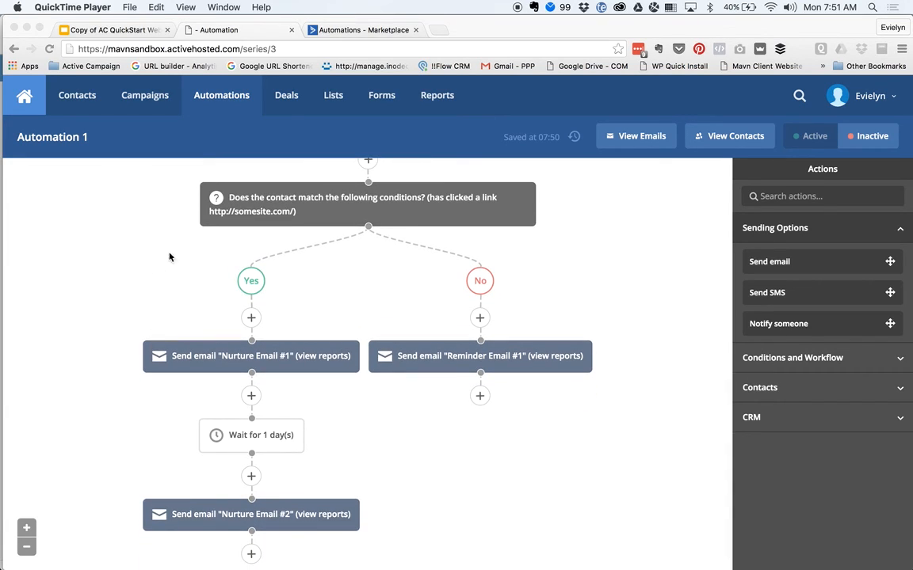
{"action": "scroll", "coordinate": [100, 296], "scroll_direction": "down", "scroll_amount": 1}
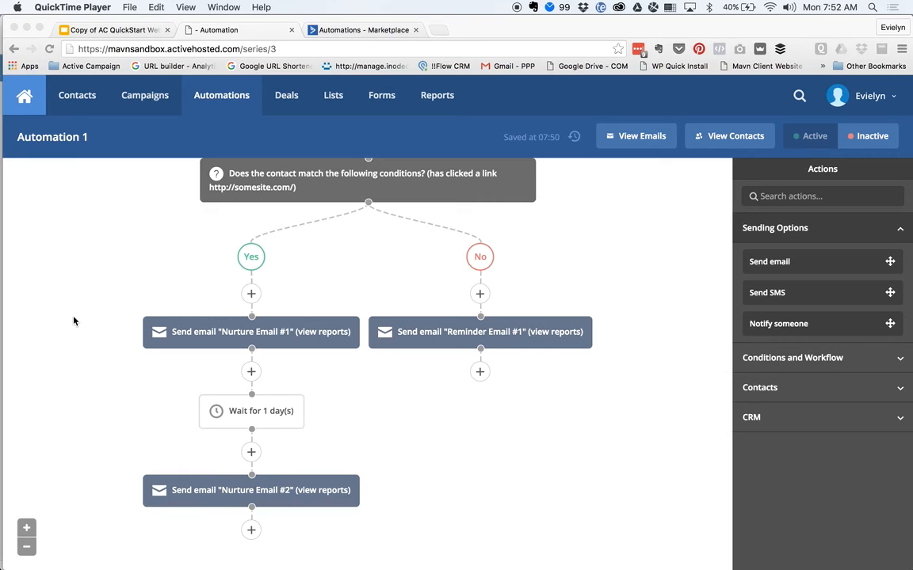
{"action": "scroll", "coordinate": [73, 321], "scroll_direction": "down", "scroll_amount": 1}
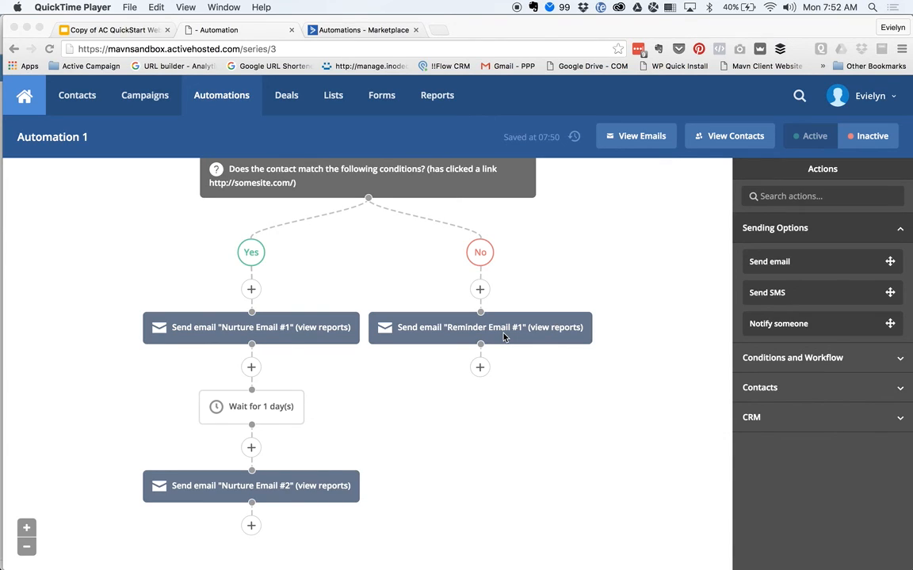
{"action": "left_click", "coordinate": [479, 367]}
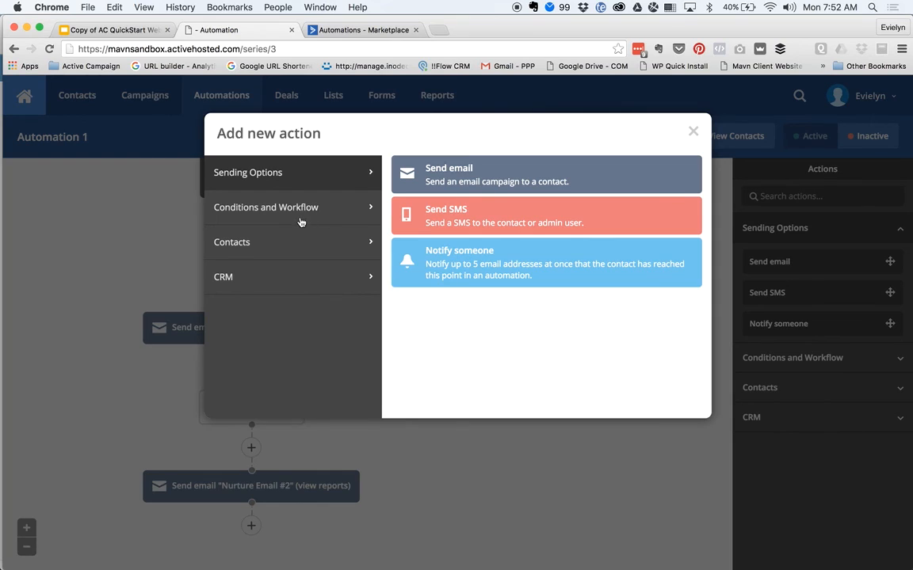
- Add a Wait for 1 day(s) step after Reminder Email #1 in the No branch
{"action": "left_click", "coordinate": [301, 212]}
{"action": "left_click", "coordinate": [487, 188]}
{"action": "left_click", "coordinate": [434, 359]}
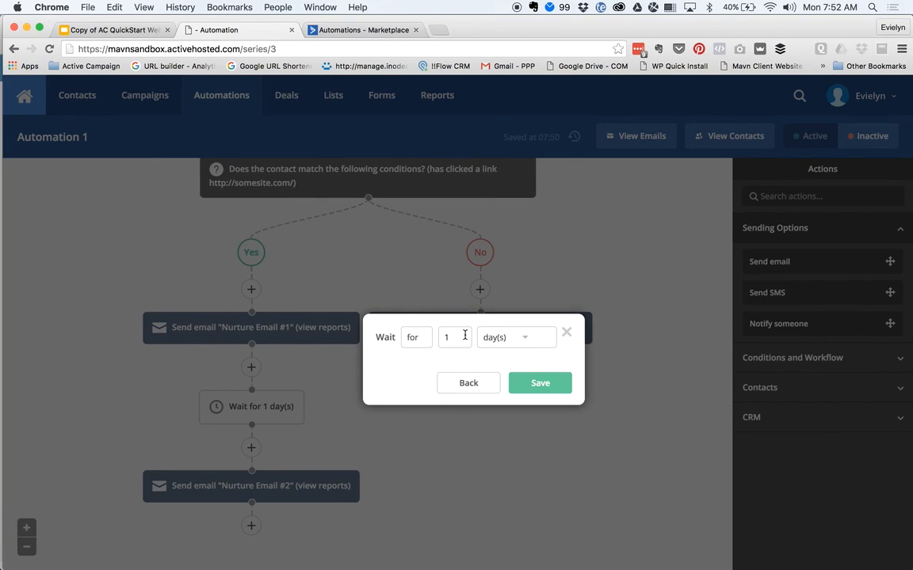
{"action": "left_click", "coordinate": [545, 387]}
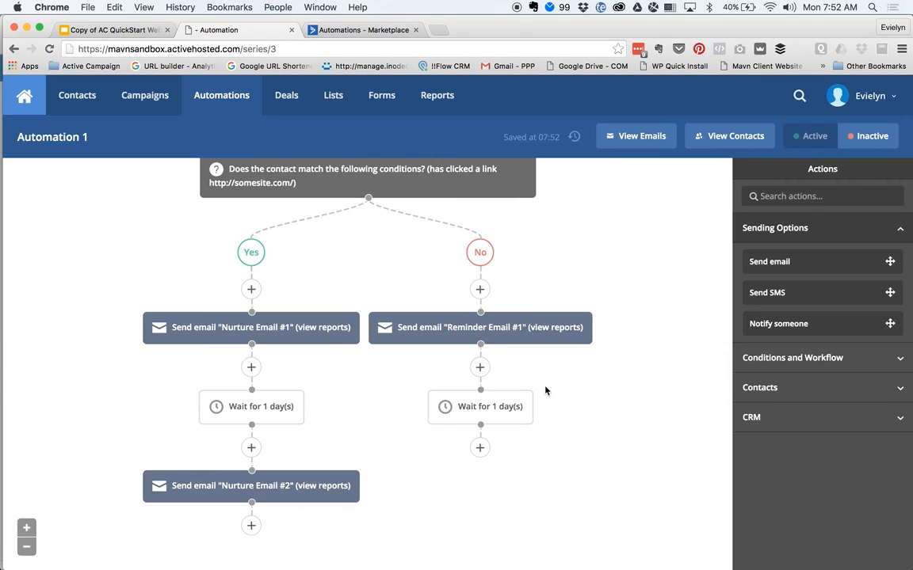
- Start an If / Else split after the new wait, then cancel it without adding
{"action": "left_click", "coordinate": [481, 447]}
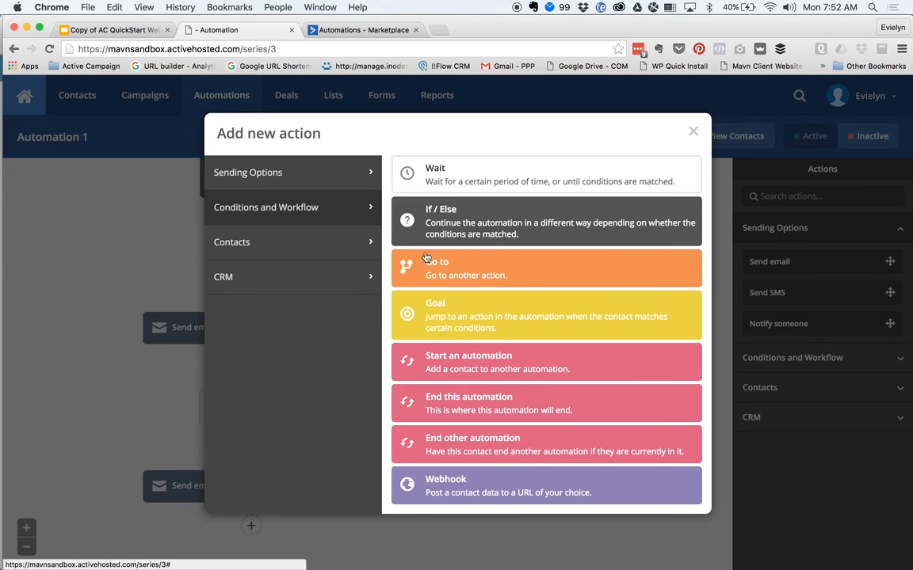
{"action": "left_click", "coordinate": [444, 220]}
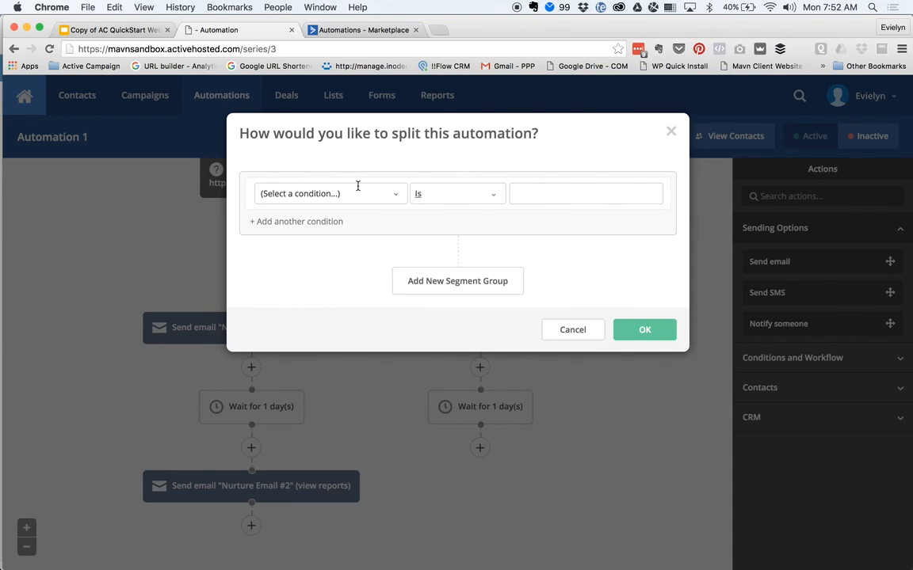
{"action": "left_click", "coordinate": [573, 330]}
{"action": "scroll", "coordinate": [621, 310], "scroll_direction": "up", "scroll_amount": 2}
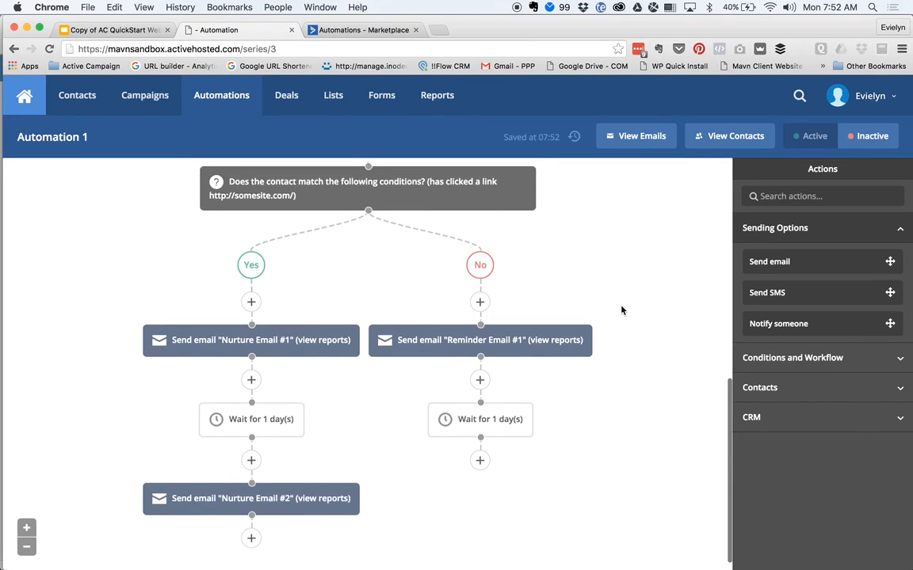
{"action": "mouse_move", "coordinate": [407, 241]}
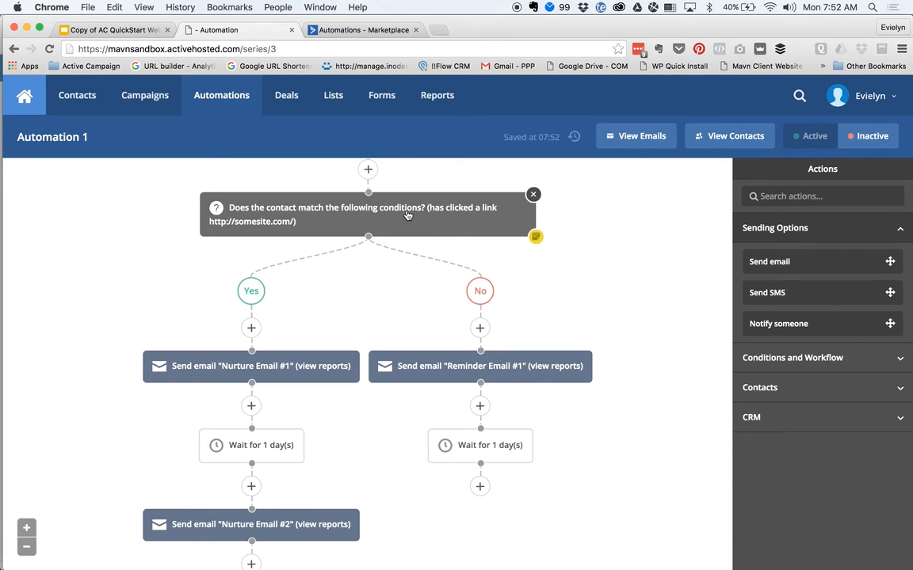
- Copy only the link-click If/Else block to the slot below the No branch's one-day wait
{"action": "left_click_drag", "start_coordinate": [407, 214], "coordinate": [482, 488]}
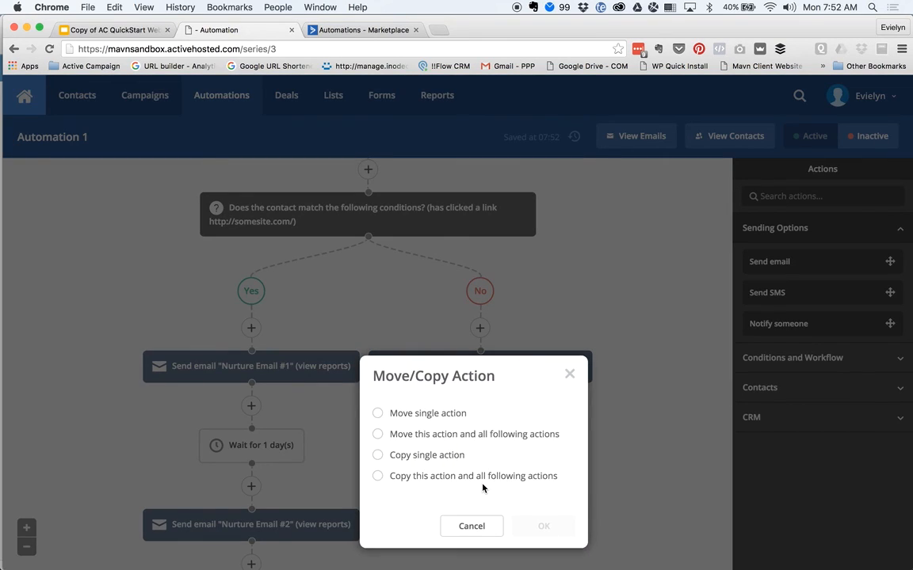
{"action": "left_click", "coordinate": [423, 456]}
{"action": "left_click", "coordinate": [554, 523]}
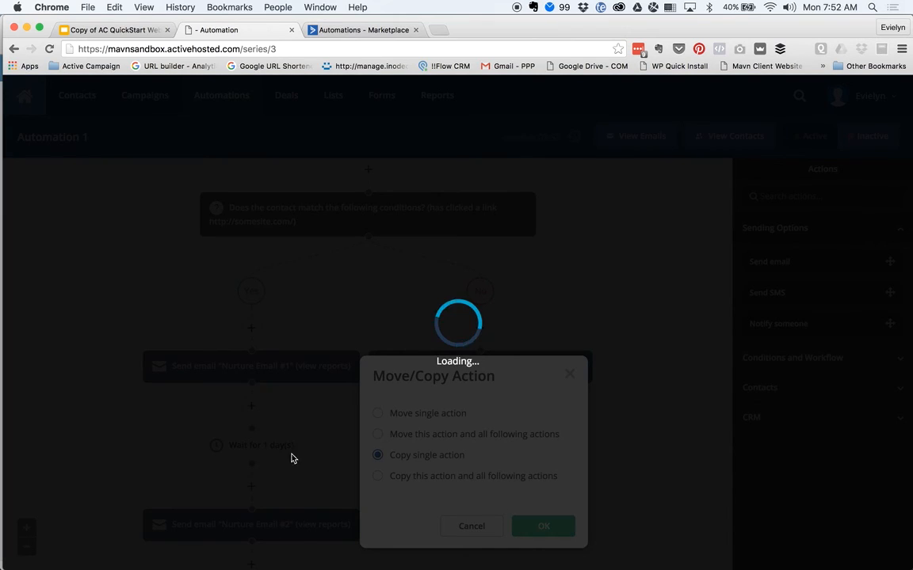
{"action": "scroll", "coordinate": [118, 431], "scroll_direction": "down", "scroll_amount": 2}
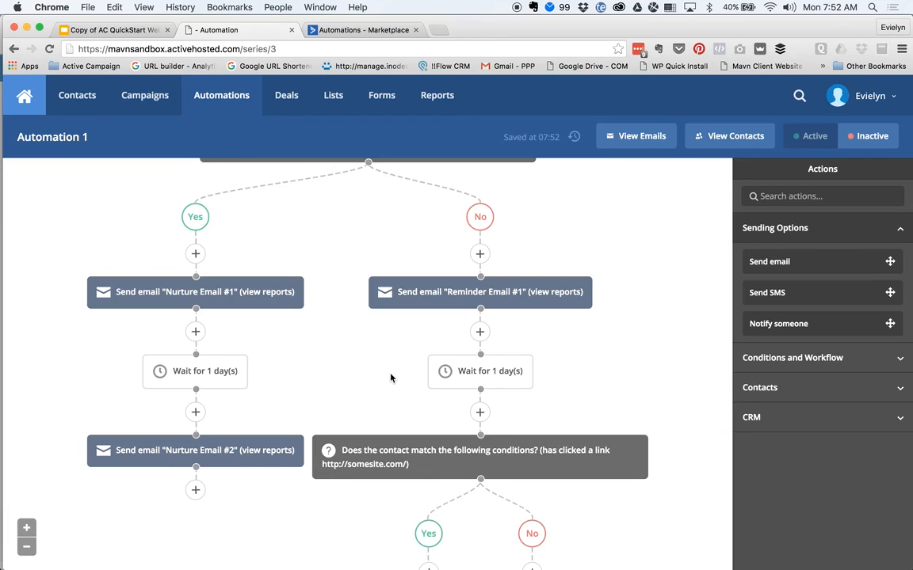
{"action": "scroll", "coordinate": [392, 377], "scroll_direction": "up", "scroll_amount": 3}
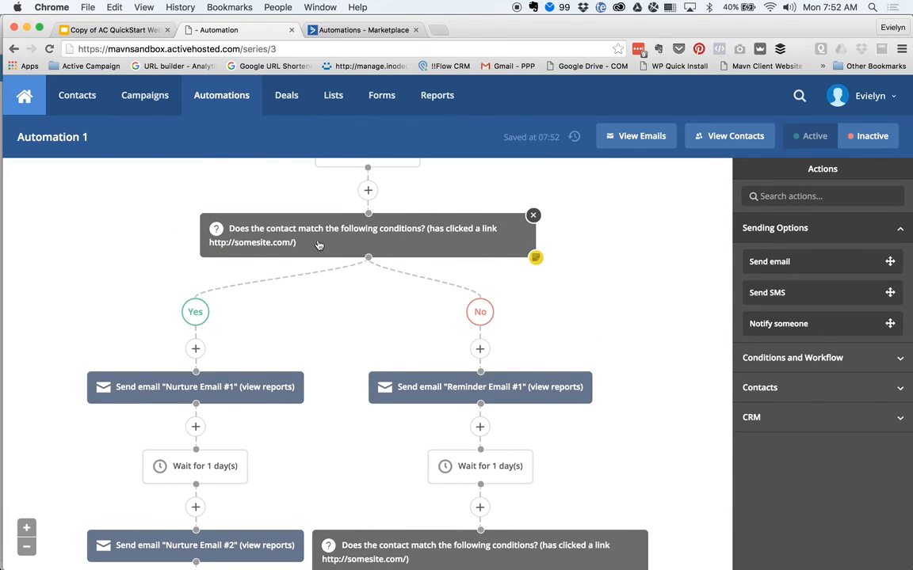
{"action": "scroll", "coordinate": [363, 372], "scroll_direction": "down", "scroll_amount": 4}
{"action": "mouse_move", "coordinate": [431, 406]}
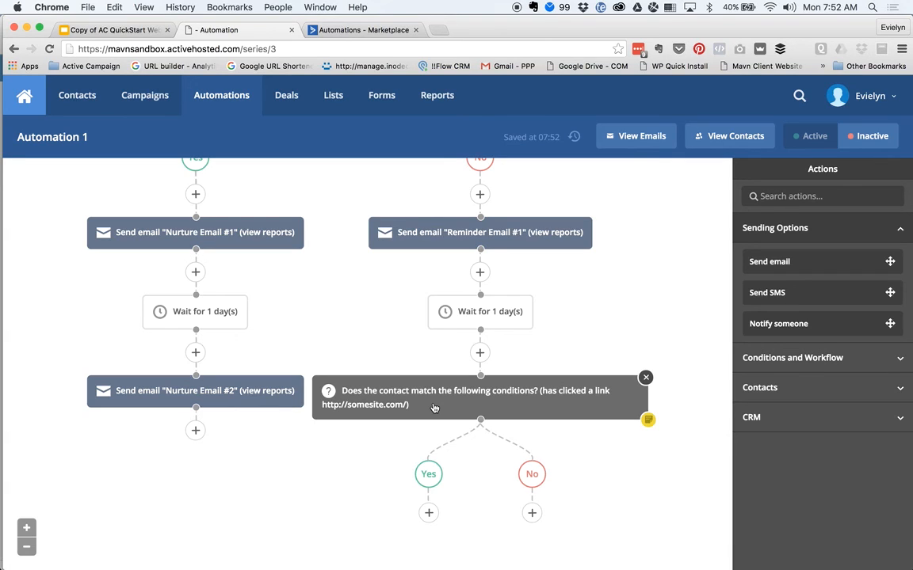
{"action": "scroll", "coordinate": [394, 320], "scroll_direction": "up", "scroll_amount": 3}
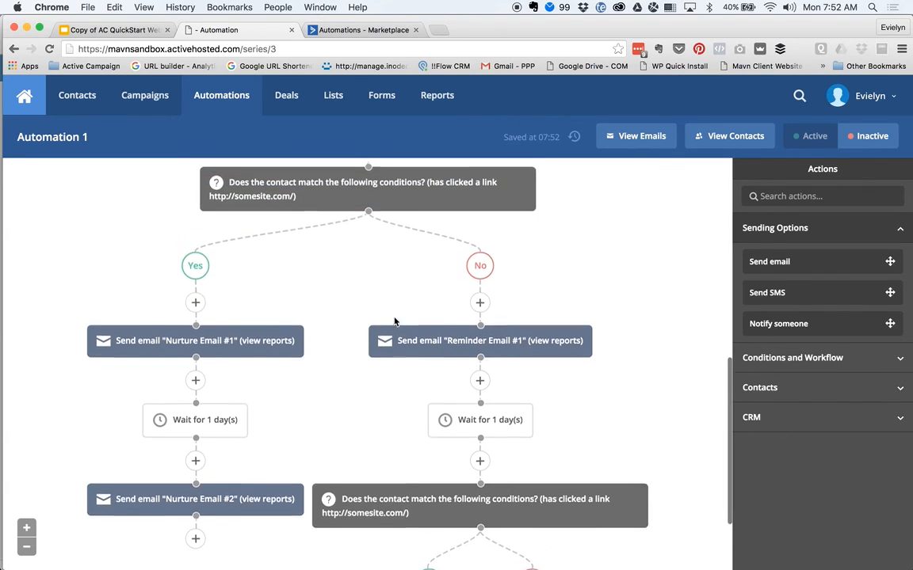
{"action": "scroll", "coordinate": [378, 418], "scroll_direction": "down", "scroll_amount": 2}
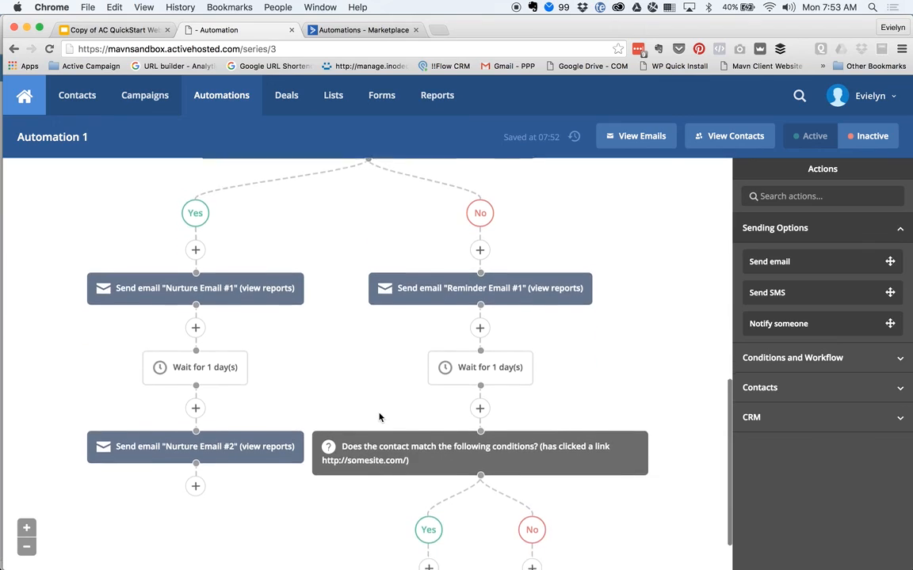
{"action": "scroll", "coordinate": [359, 539], "scroll_direction": "down", "scroll_amount": 1}
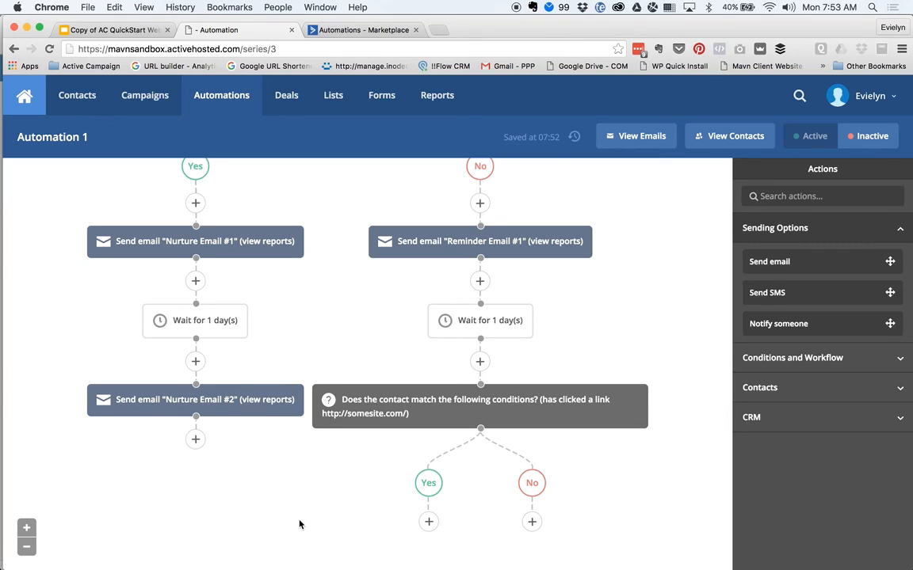
{"action": "scroll", "coordinate": [300, 524], "scroll_direction": "up", "scroll_amount": 1}
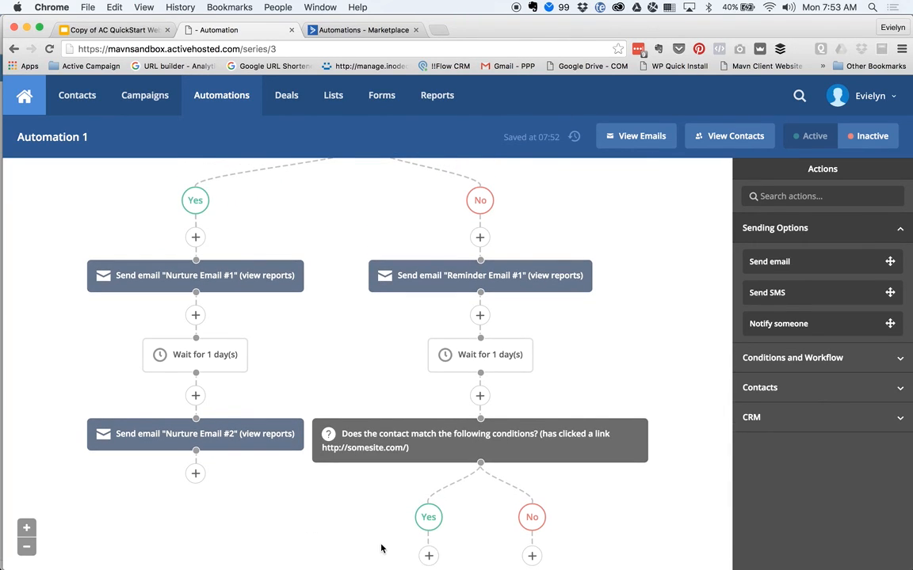
{"action": "scroll", "coordinate": [381, 548], "scroll_direction": "down", "scroll_amount": 1}
- Add a Go to step under the lower Yes branch that jumps back to Nurture Email #1
{"action": "left_click", "coordinate": [428, 532]}
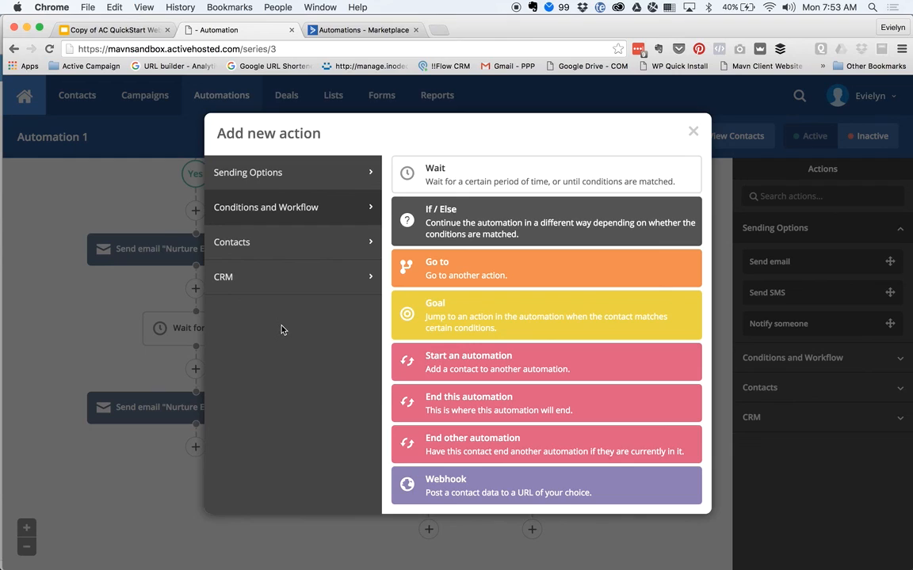
{"action": "left_click", "coordinate": [471, 275]}
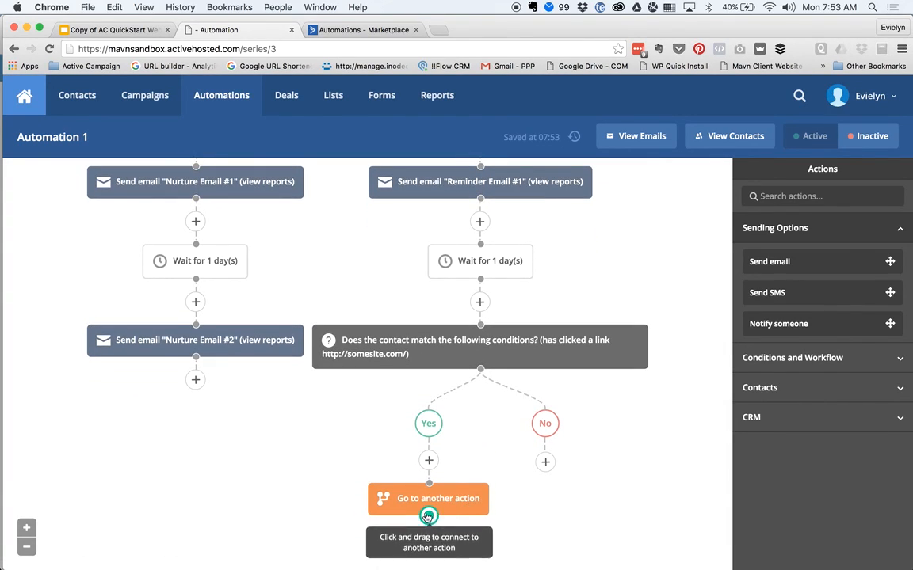
{"action": "left_click_drag", "start_coordinate": [428, 516], "coordinate": [196, 228]}
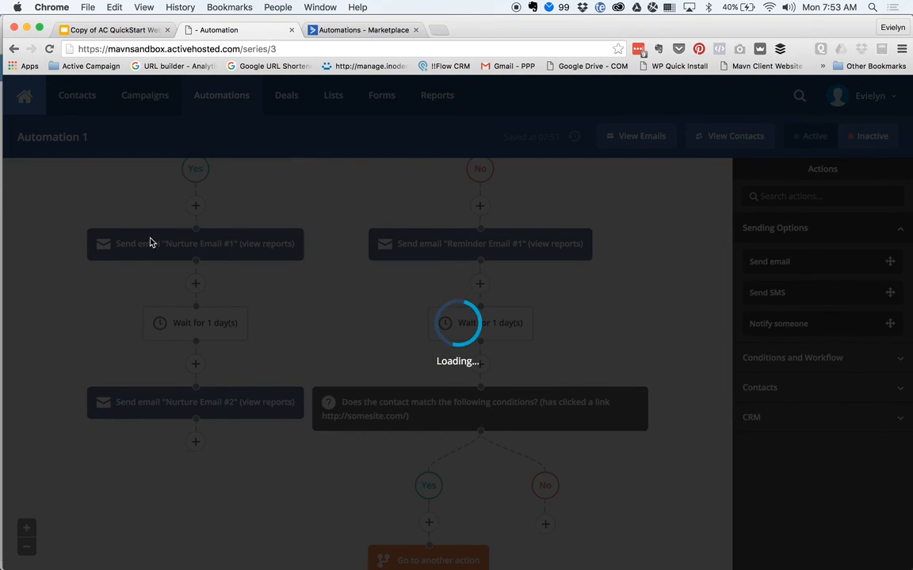
- Make the lower No branch end the automation
{"action": "scroll", "coordinate": [260, 546], "scroll_direction": "down", "scroll_amount": 3}
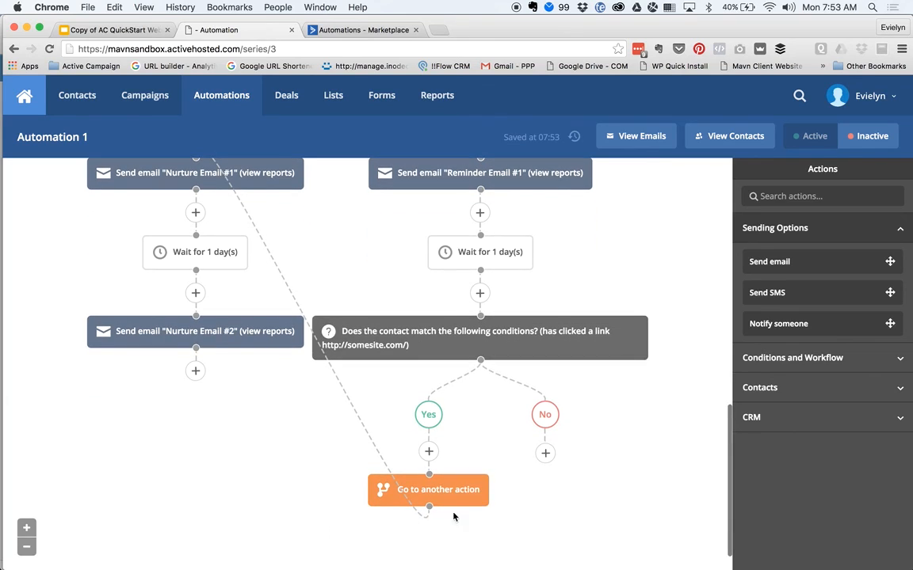
{"action": "scroll", "coordinate": [179, 208], "scroll_direction": "up", "scroll_amount": 2}
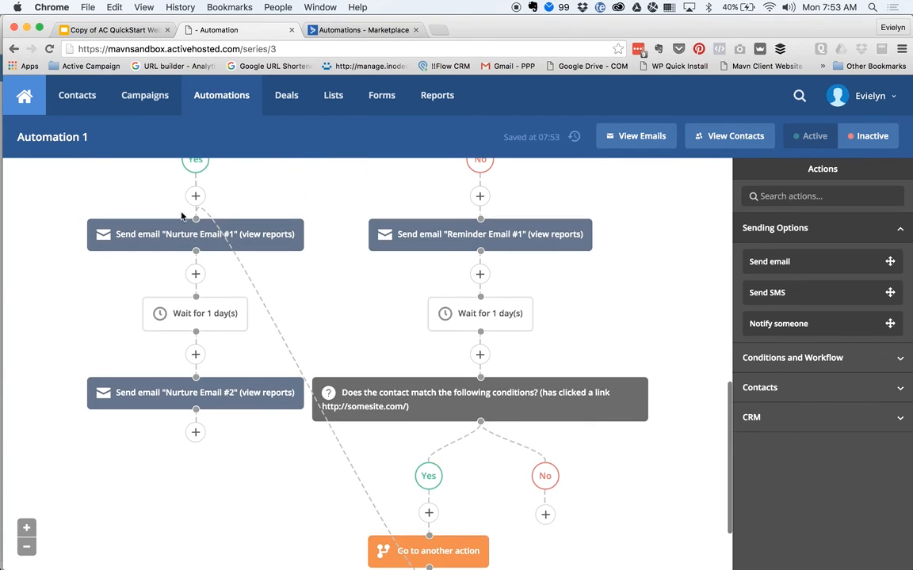
{"action": "scroll", "coordinate": [349, 237], "scroll_direction": "down", "scroll_amount": 2}
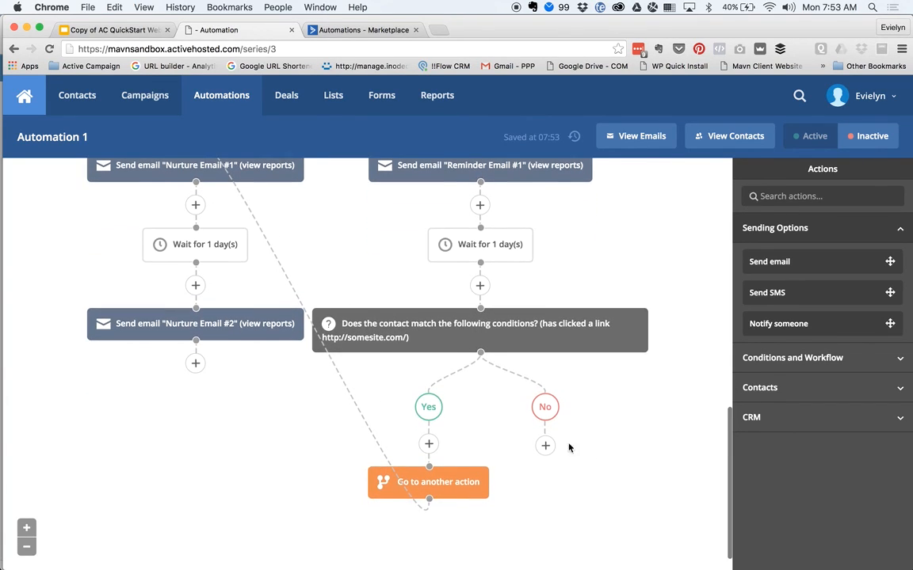
{"action": "scroll", "coordinate": [433, 294], "scroll_direction": "up", "scroll_amount": 2}
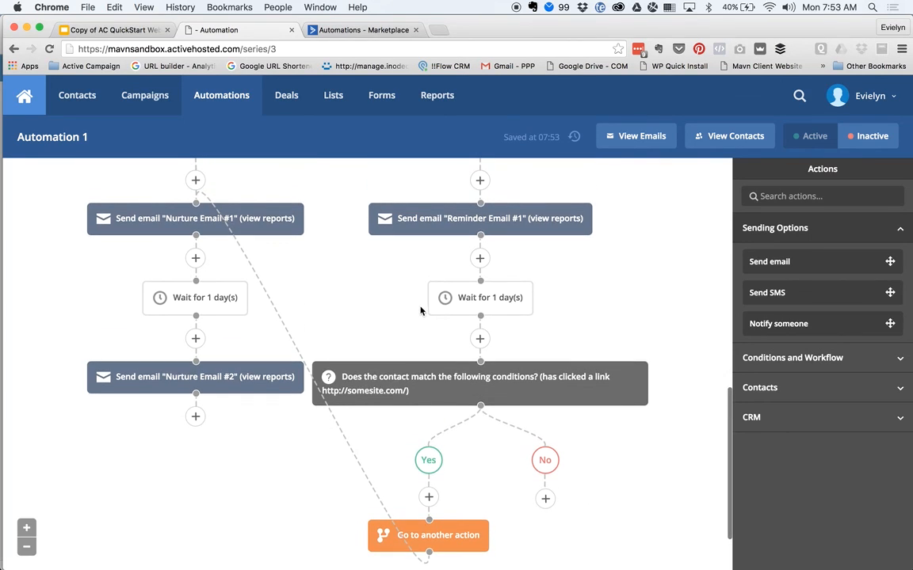
{"action": "scroll", "coordinate": [591, 388], "scroll_direction": "down", "scroll_amount": 2}
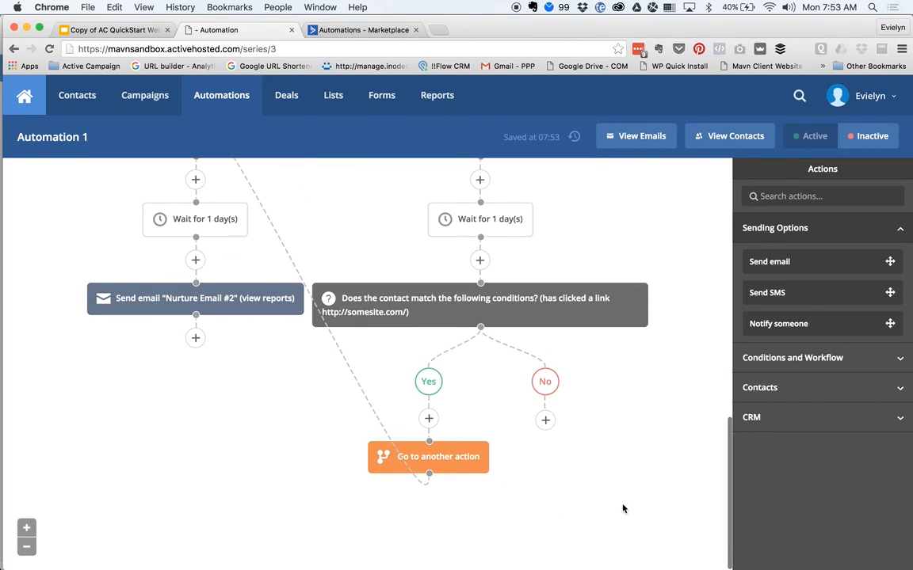
{"action": "left_click", "coordinate": [545, 420]}
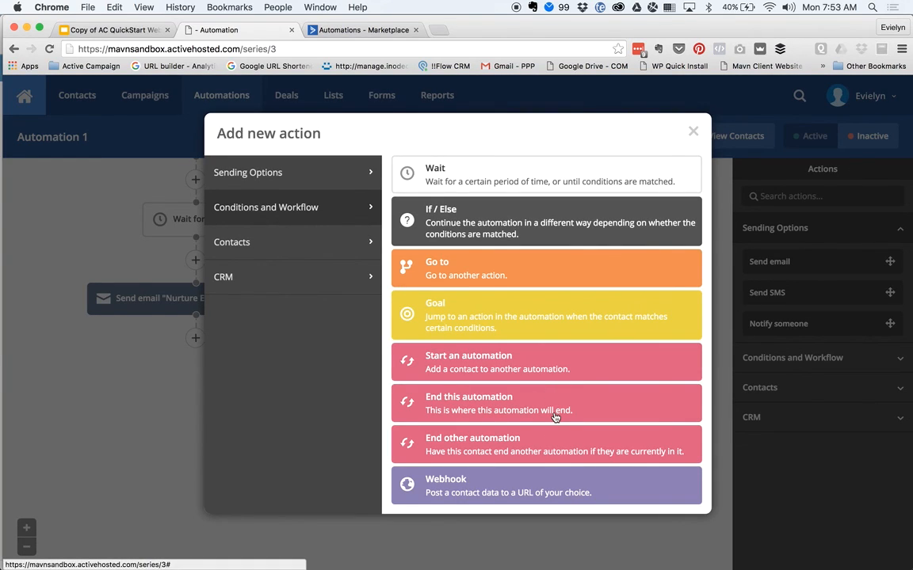
{"action": "left_click", "coordinate": [554, 412]}
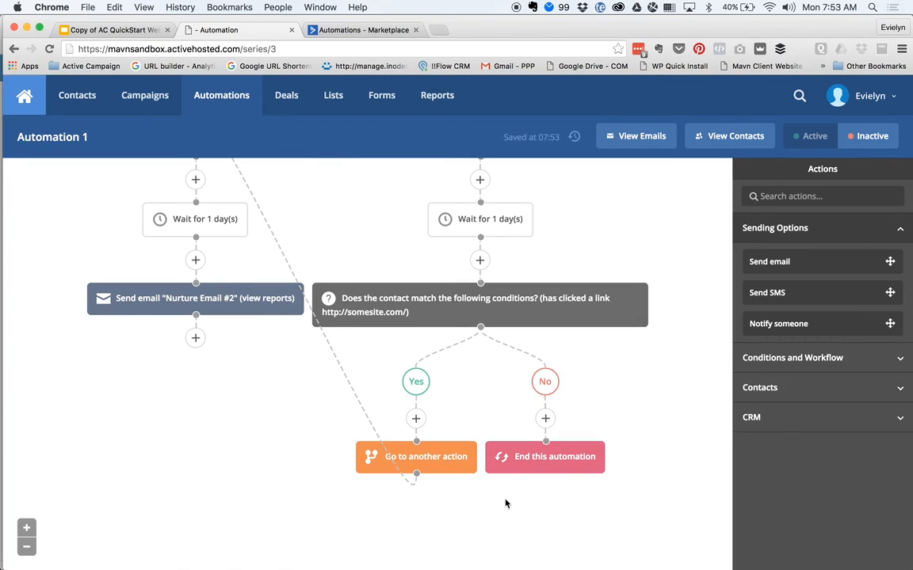
{"action": "scroll", "coordinate": [224, 421], "scroll_direction": "up", "scroll_amount": 5}
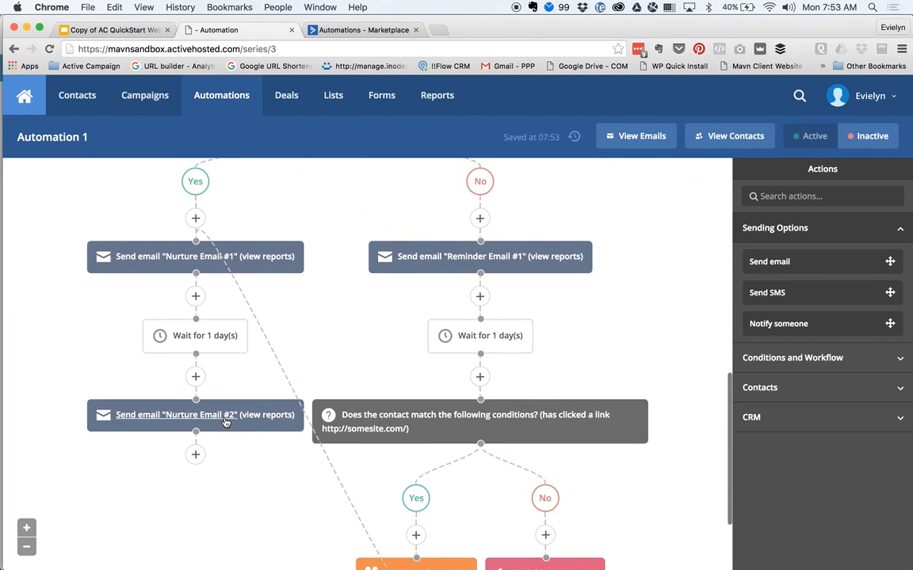
{"action": "scroll", "coordinate": [104, 247], "scroll_direction": "up", "scroll_amount": 5}
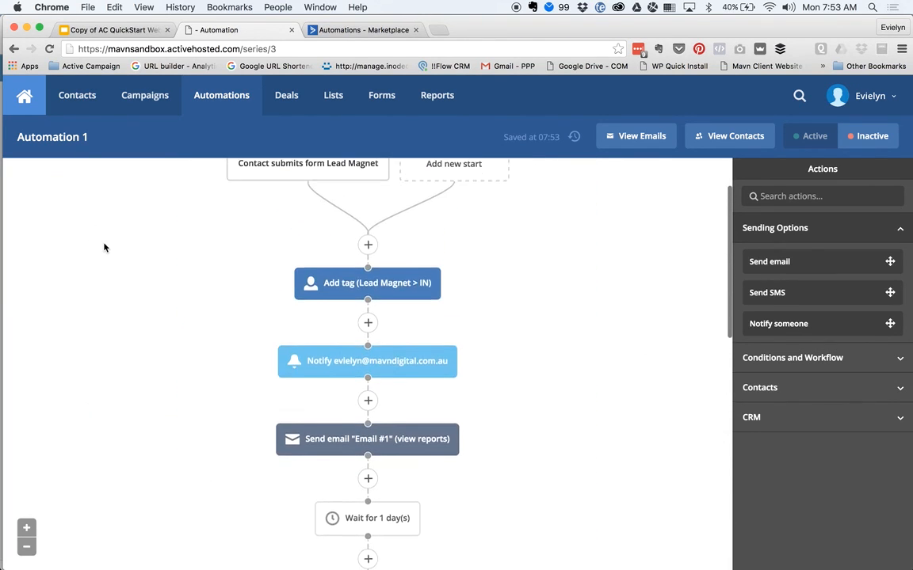
{"action": "scroll", "coordinate": [104, 248], "scroll_direction": "down", "scroll_amount": 7}
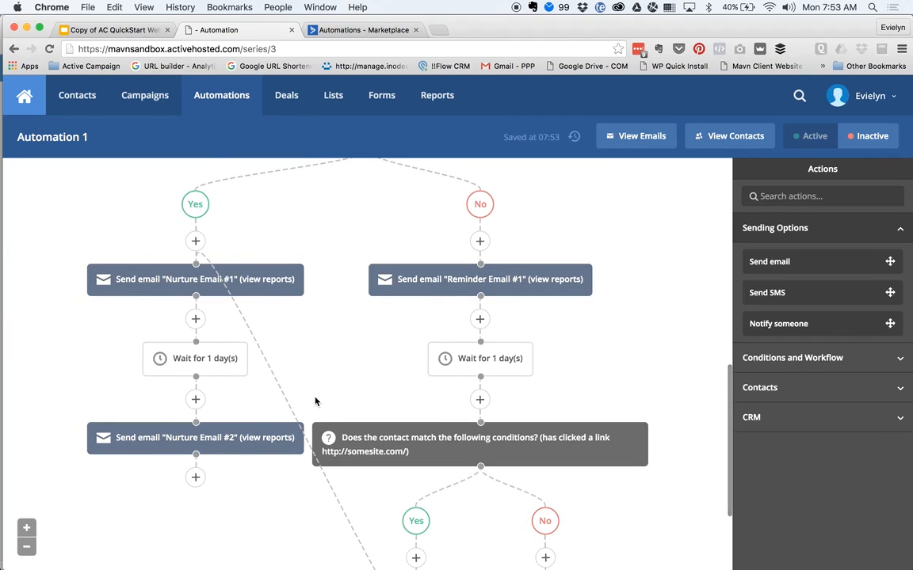
{"action": "scroll", "coordinate": [314, 402], "scroll_direction": "down", "scroll_amount": 3}
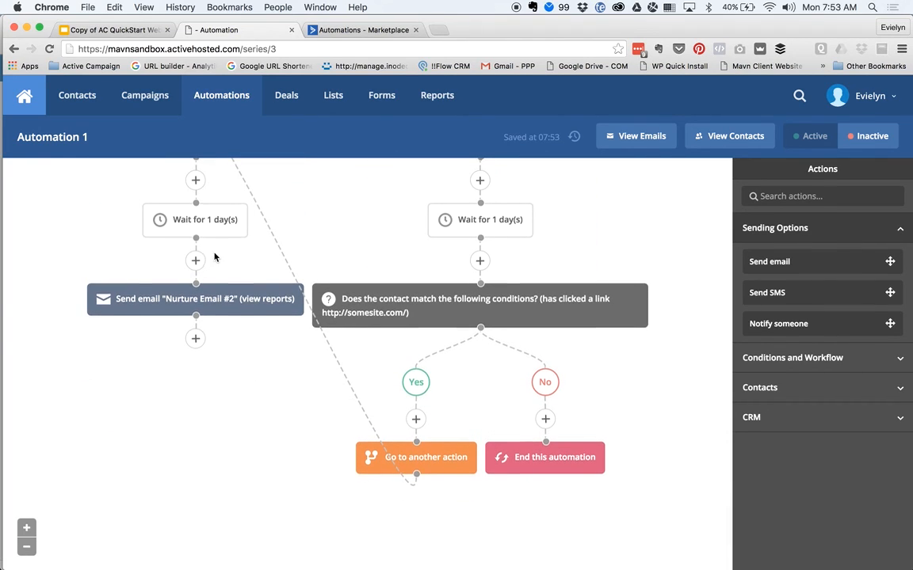
{"action": "scroll", "coordinate": [214, 256], "scroll_direction": "up", "scroll_amount": 3}
{"action": "scroll", "coordinate": [106, 206], "scroll_direction": "up", "scroll_amount": 3}
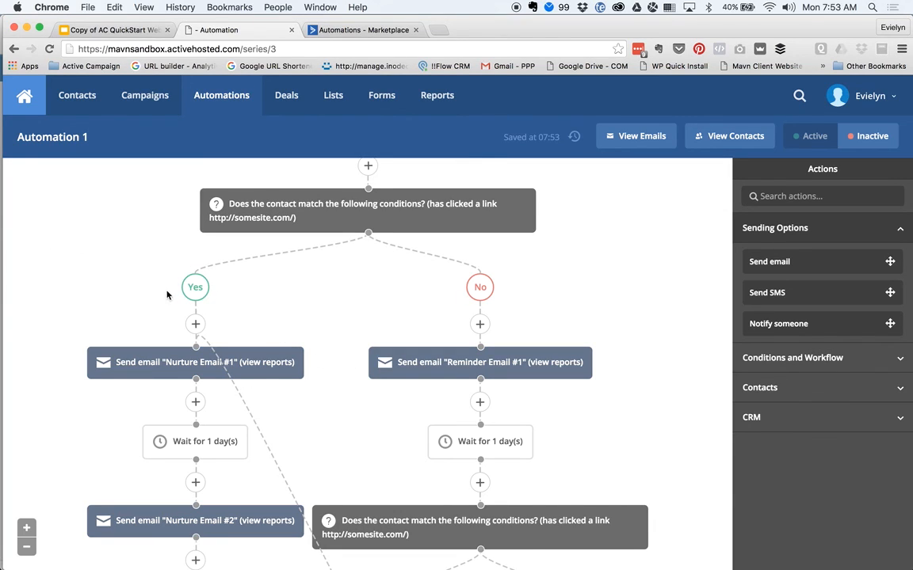
{"action": "scroll", "coordinate": [150, 298], "scroll_direction": "down", "scroll_amount": 1}
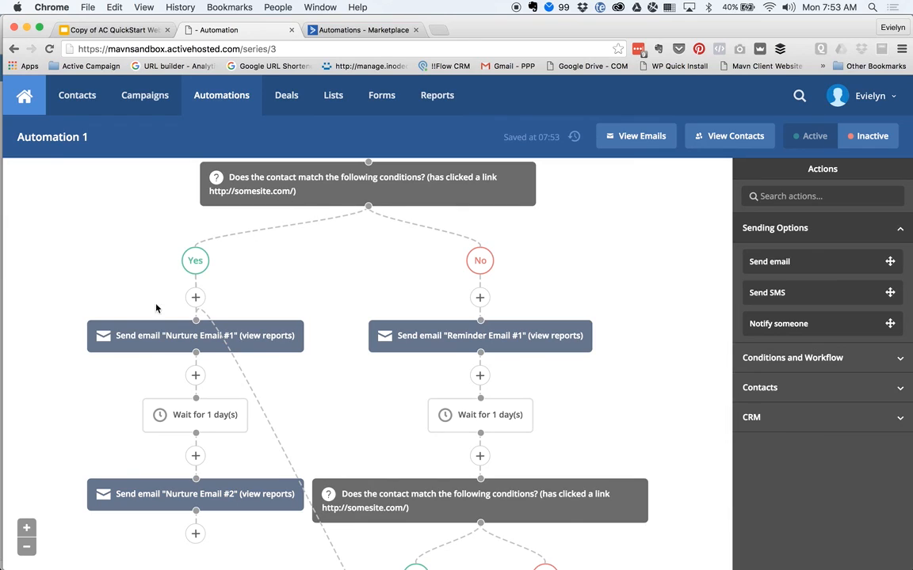
{"action": "scroll", "coordinate": [159, 294], "scroll_direction": "down", "scroll_amount": 3}
{"action": "scroll", "coordinate": [441, 505], "scroll_direction": "down", "scroll_amount": 3}
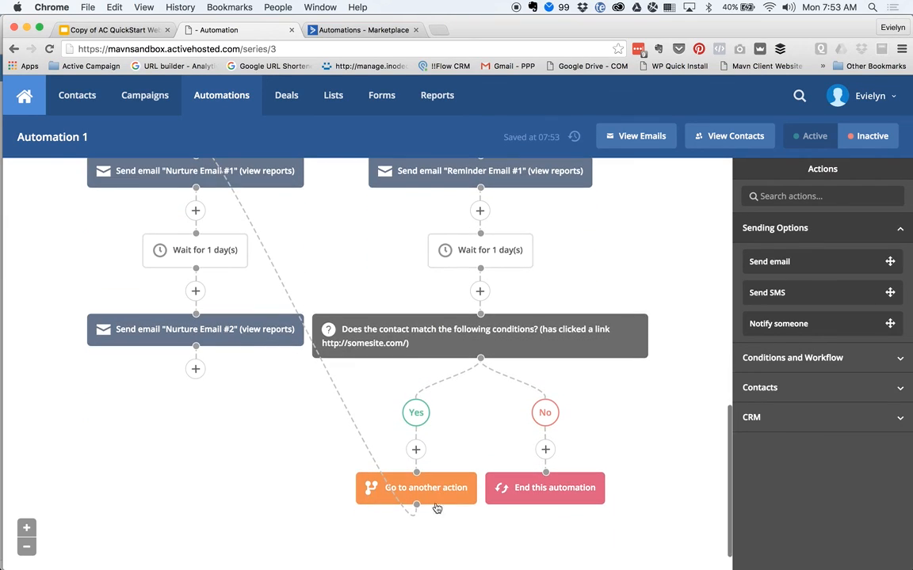
{"action": "scroll", "coordinate": [109, 219], "scroll_direction": "up", "scroll_amount": 3}
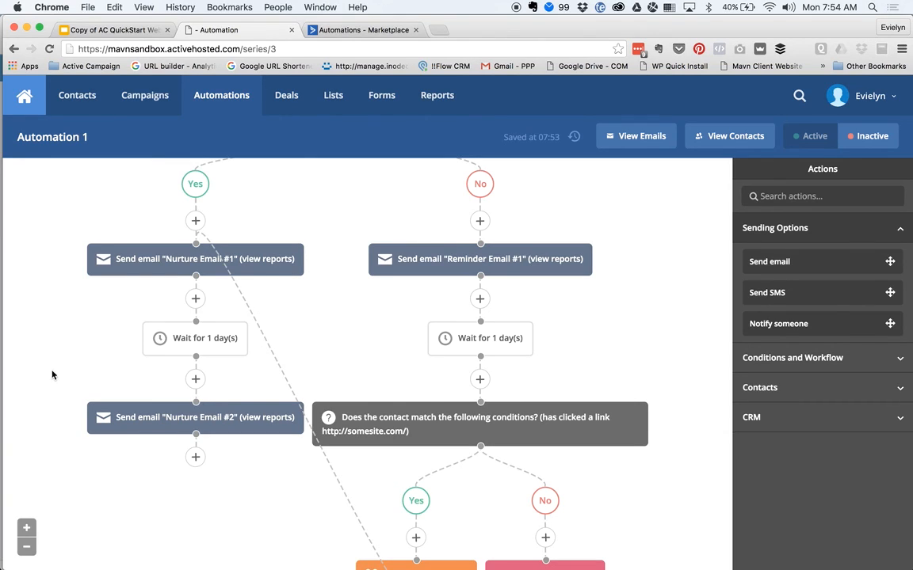
{"action": "scroll", "coordinate": [45, 378], "scroll_direction": "up", "scroll_amount": 5}
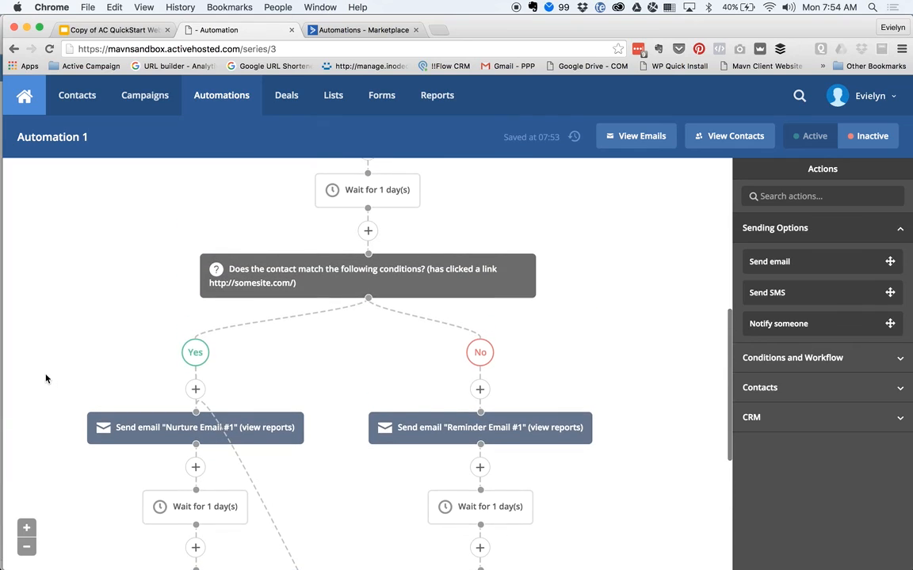
{"action": "scroll", "coordinate": [98, 346], "scroll_direction": "down", "scroll_amount": 6}
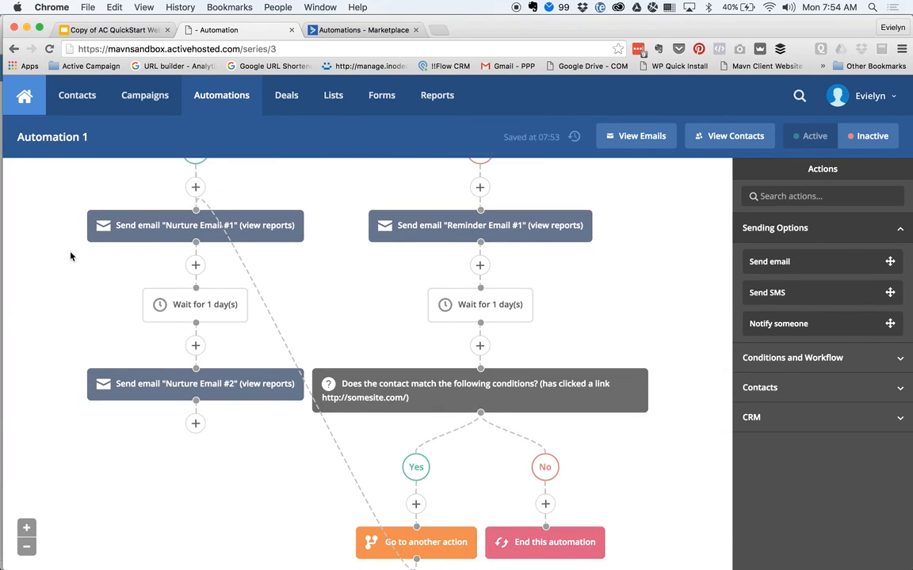
{"action": "scroll", "coordinate": [72, 256], "scroll_direction": "down", "scroll_amount": 2}
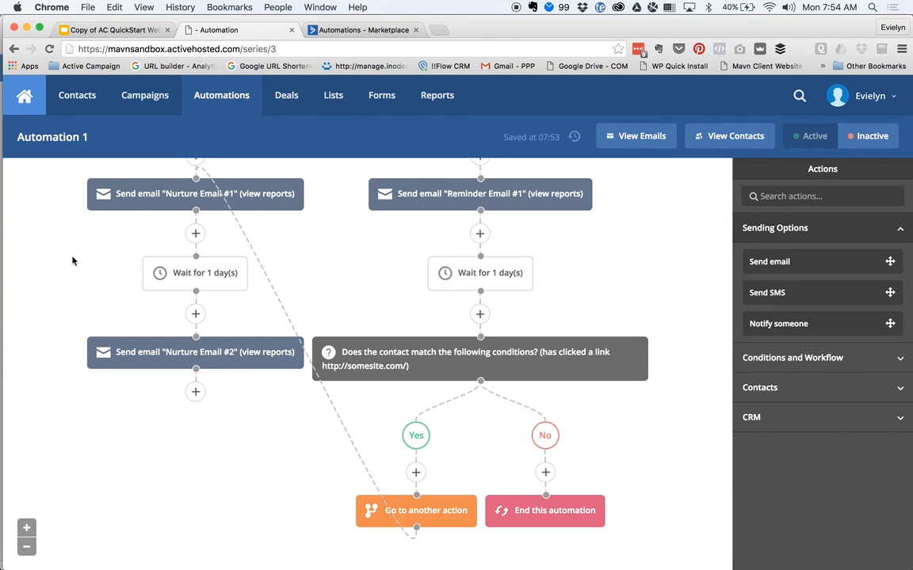
- Copy the one-day wait step below Nurture Email #2, keeping waiting contacts at their current position
{"action": "left_click_drag", "start_coordinate": [159, 273], "coordinate": [190, 390]}
{"action": "left_click", "coordinate": [152, 393]}
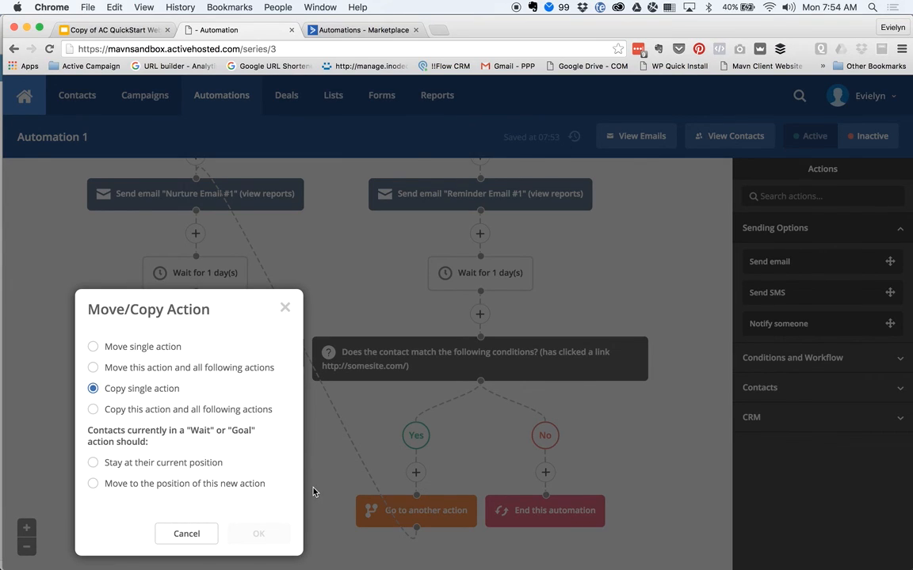
{"action": "left_click", "coordinate": [215, 466]}
{"action": "left_click", "coordinate": [256, 533]}
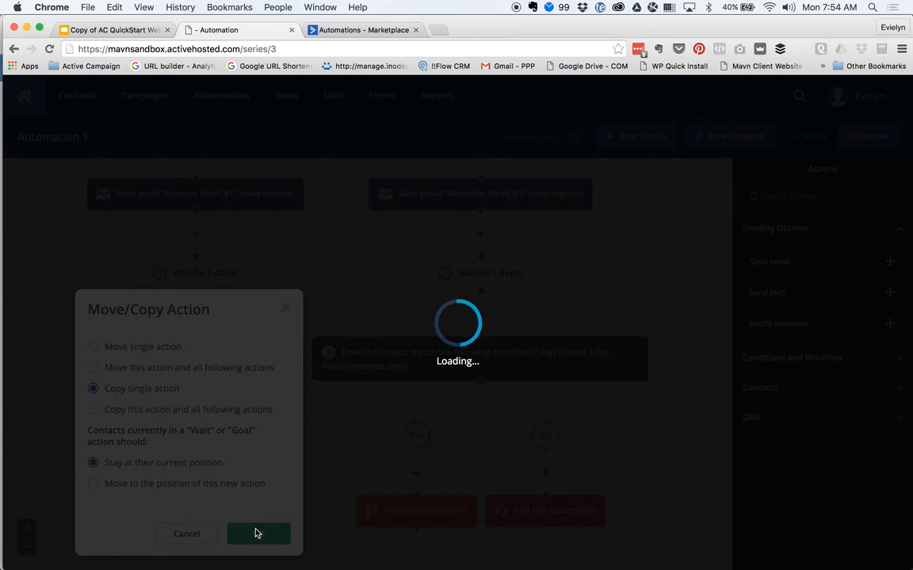
- Copy the Nurture Email #2 send step into the bottom slot after the second wait
{"action": "scroll", "coordinate": [109, 487], "scroll_direction": "down", "scroll_amount": 1}
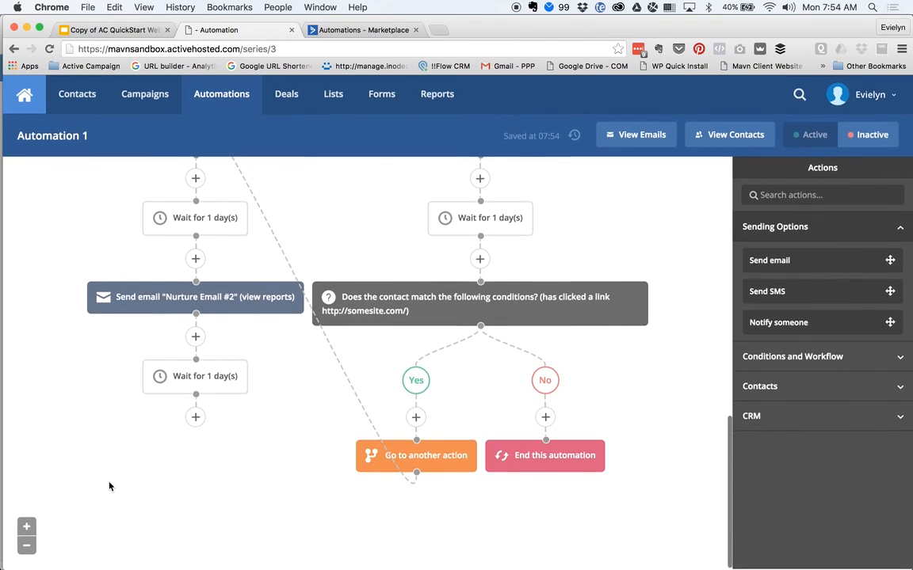
{"action": "left_click_drag", "start_coordinate": [126, 299], "coordinate": [195, 417]}
{"action": "left_click", "coordinate": [173, 415]}
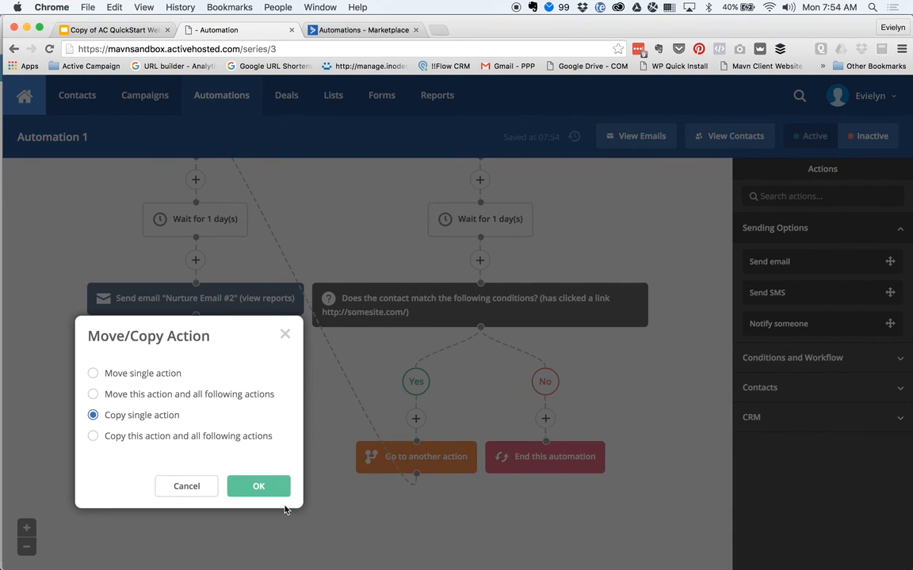
{"action": "left_click", "coordinate": [264, 495]}
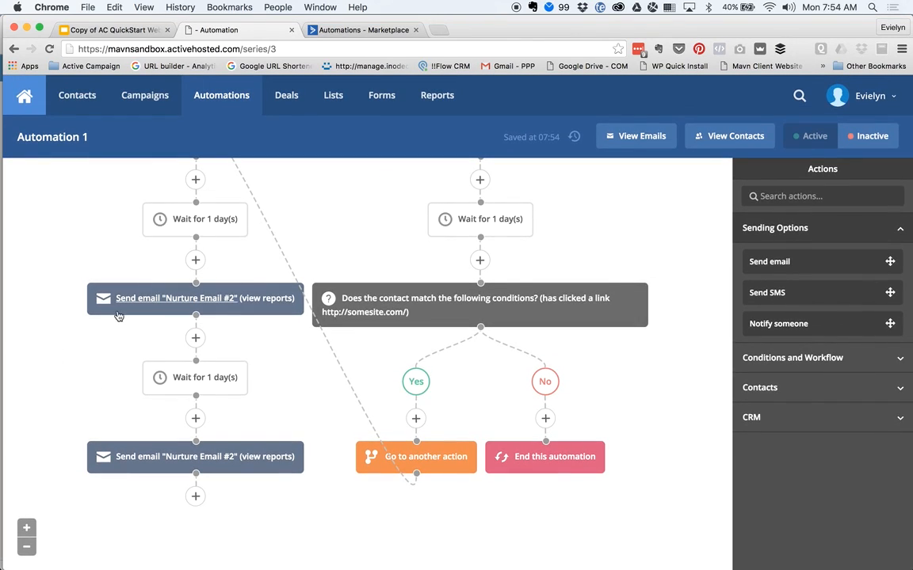
{"action": "mouse_move", "coordinate": [149, 460]}
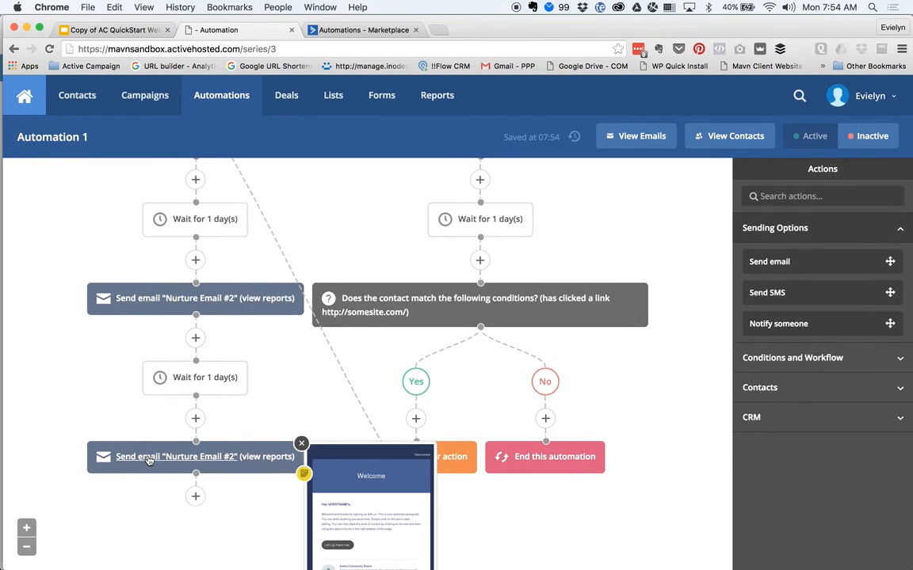
- Make the copied send step use a new email named Nurture Email #3
{"action": "left_click", "coordinate": [148, 460]}
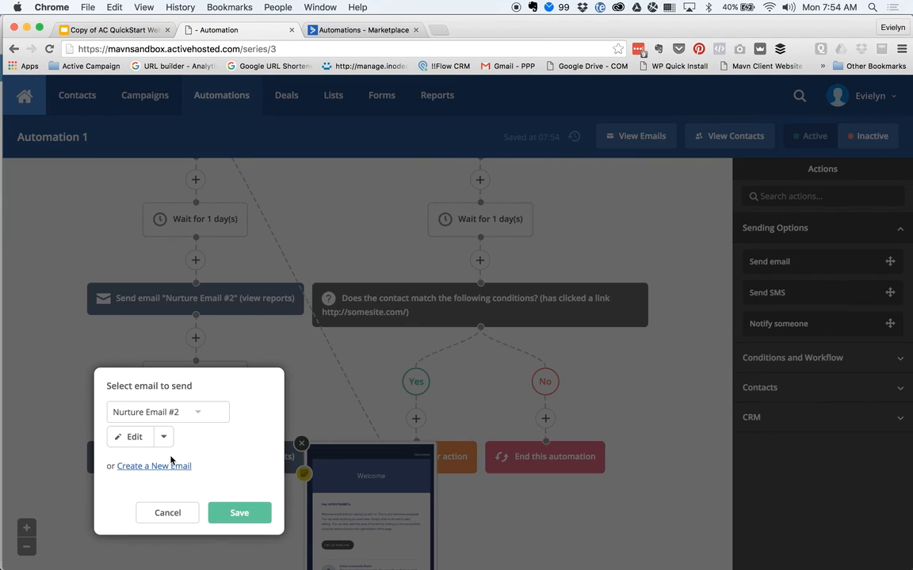
{"action": "left_click", "coordinate": [228, 466]}
{"action": "left_click", "coordinate": [145, 464]}
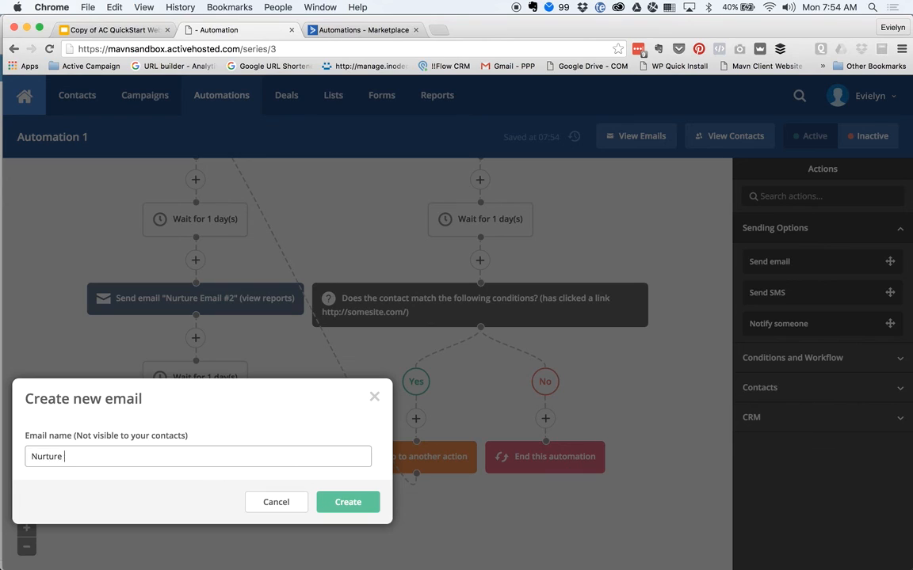
{"action": "left_click", "coordinate": [370, 489]}
{"action": "left_click", "coordinate": [349, 504]}
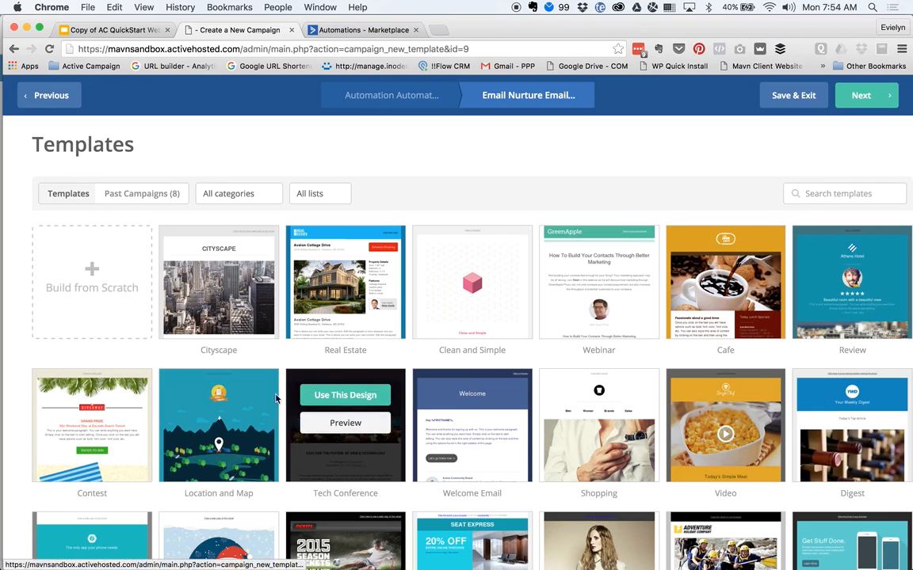
- Base Nurture Email #3 on the Reminder Email #1 past campaign design, with subject 'Nurture Email #3'
{"action": "left_click", "coordinate": [158, 196]}
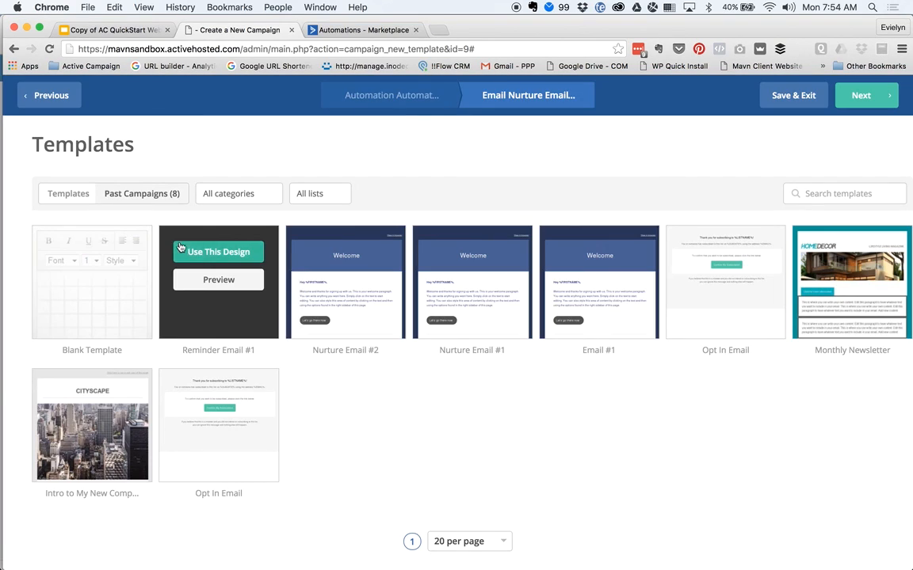
{"action": "left_click", "coordinate": [212, 253]}
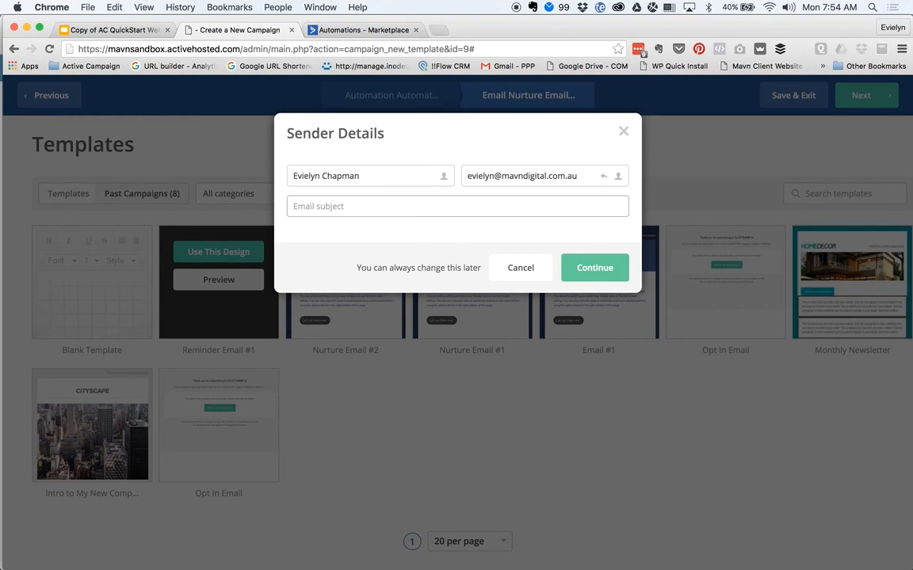
{"action": "type", "text": "Nurture Email #3"}
{"action": "left_click", "coordinate": [606, 269]}
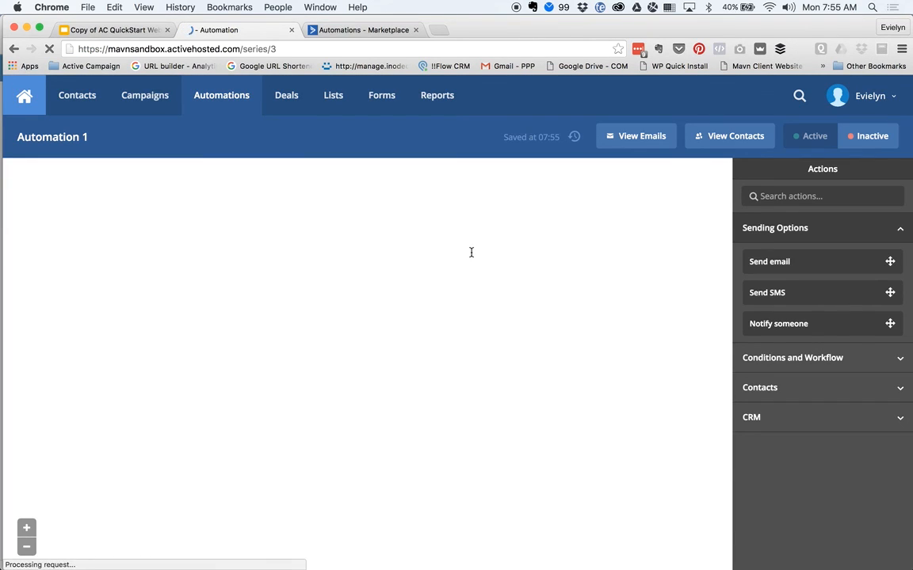
{"action": "scroll", "coordinate": [237, 350], "scroll_direction": "down", "scroll_amount": 10}
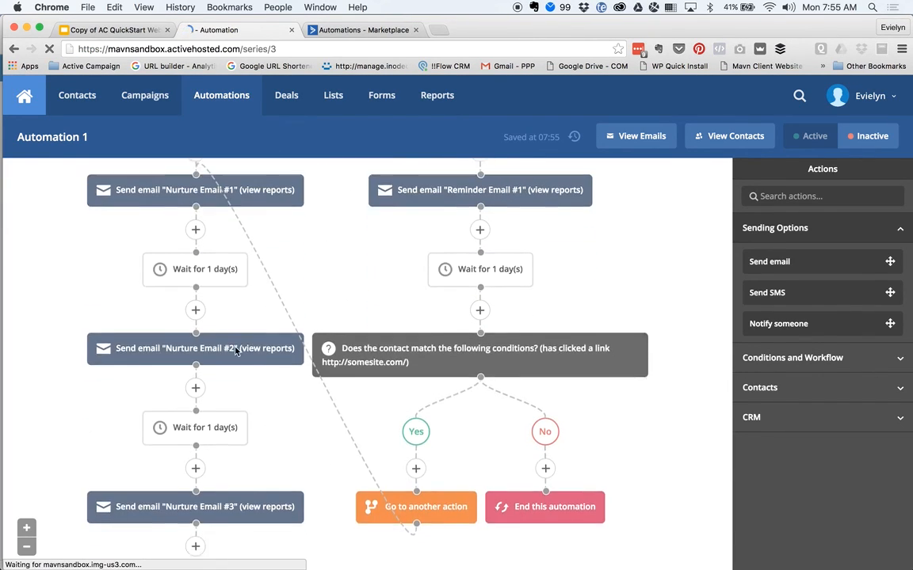
{"action": "scroll", "coordinate": [186, 286], "scroll_direction": "up", "scroll_amount": 3}
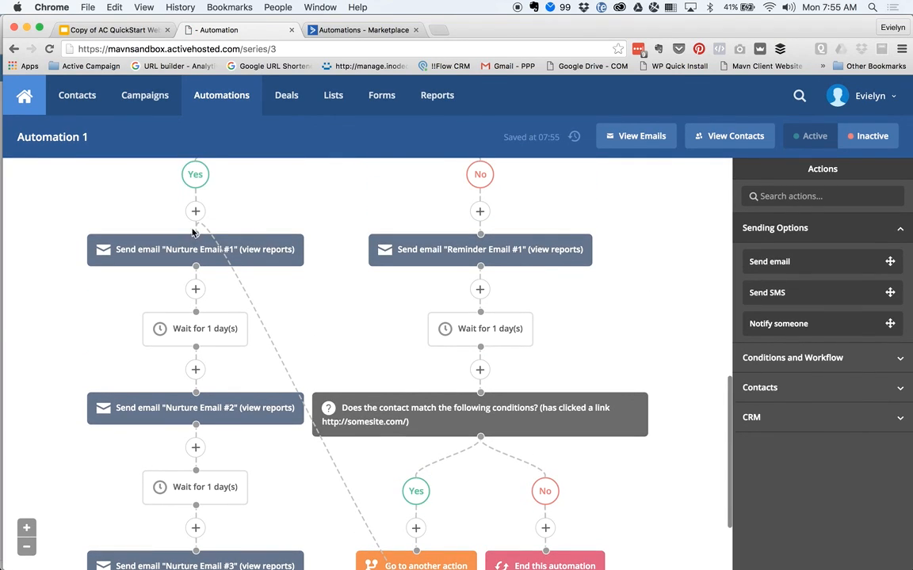
{"action": "scroll", "coordinate": [106, 429], "scroll_direction": "down", "scroll_amount": 3}
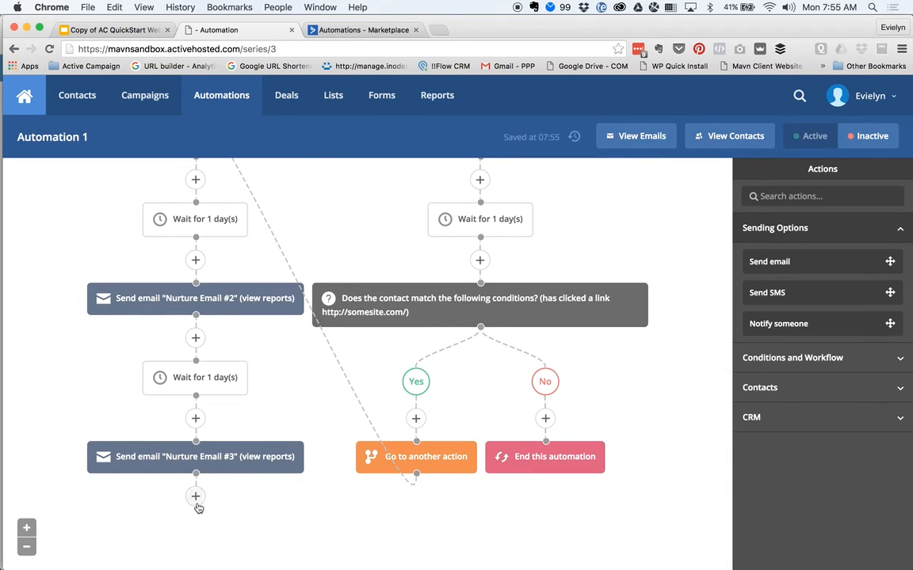
{"action": "scroll", "coordinate": [72, 342], "scroll_direction": "up", "scroll_amount": 3}
{"action": "scroll", "coordinate": [73, 342], "scroll_direction": "down", "scroll_amount": 3}
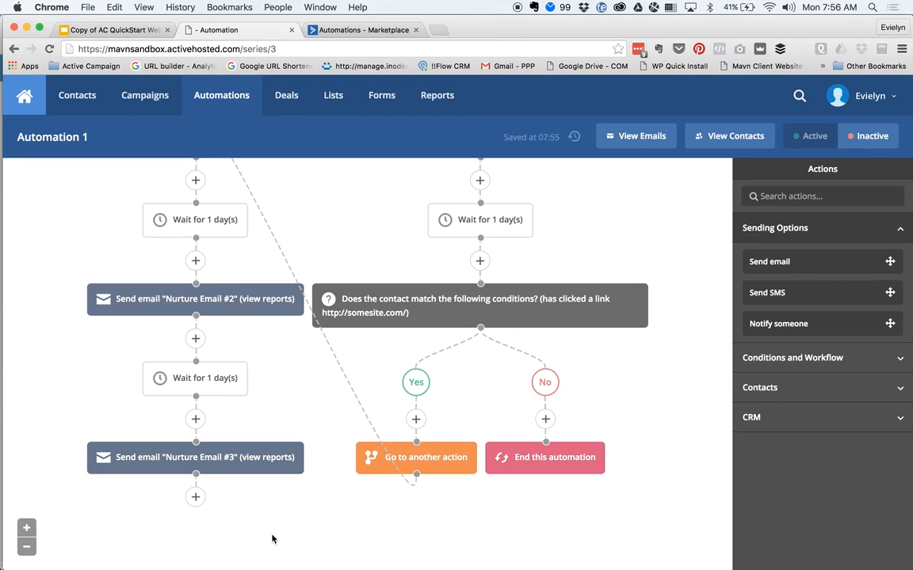
- Copy the one-day wait, then the Nurture Email #3 step, as single actions to the workflow's end
{"action": "left_click_drag", "start_coordinate": [194, 371], "coordinate": [194, 496]}
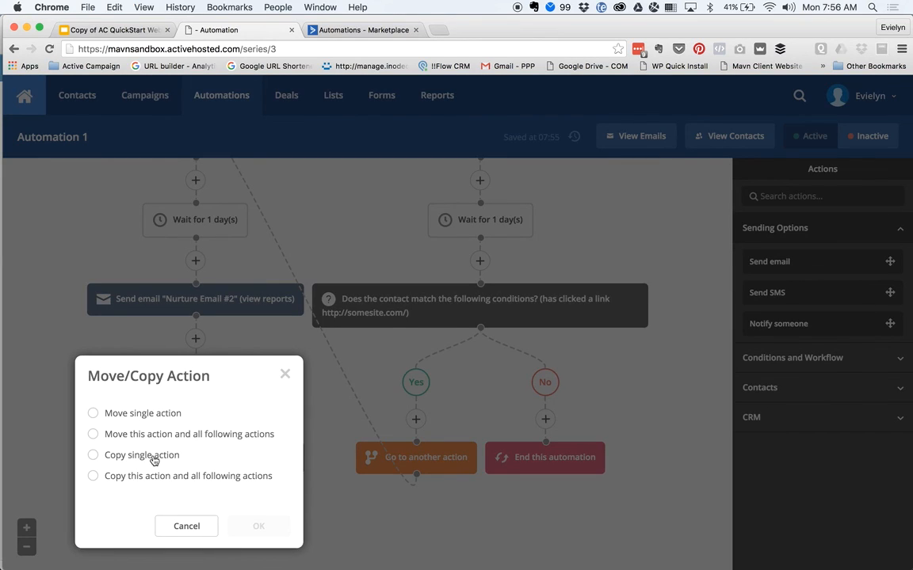
{"action": "left_click", "coordinate": [154, 460]}
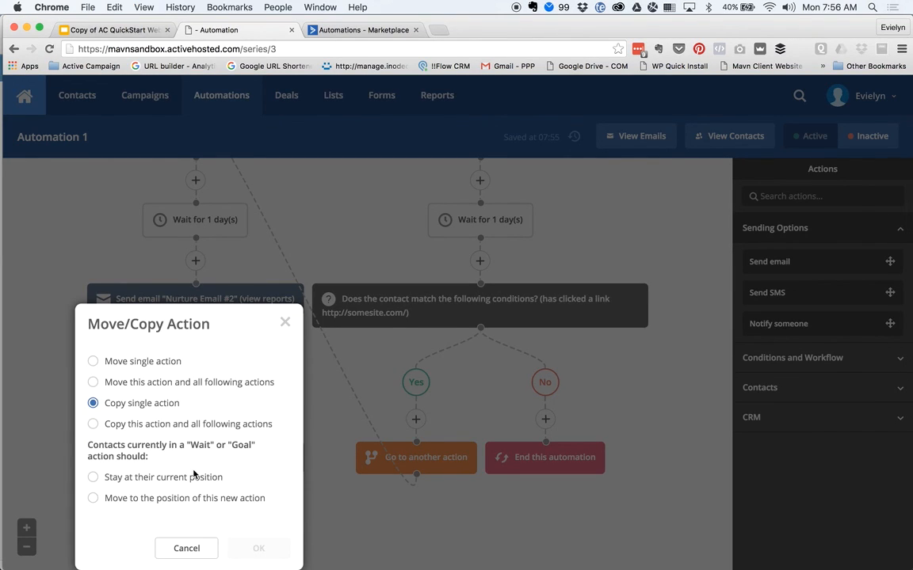
{"action": "triple_click", "coordinate": [193, 475]}
{"action": "left_click", "coordinate": [193, 477]}
{"action": "left_click", "coordinate": [258, 548]}
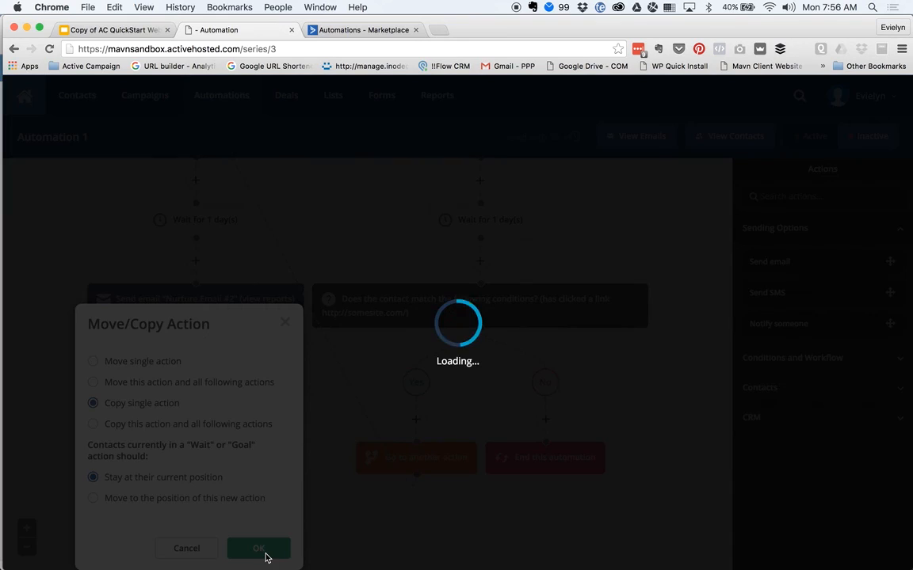
{"action": "scroll", "coordinate": [266, 546], "scroll_direction": "down", "scroll_amount": 2}
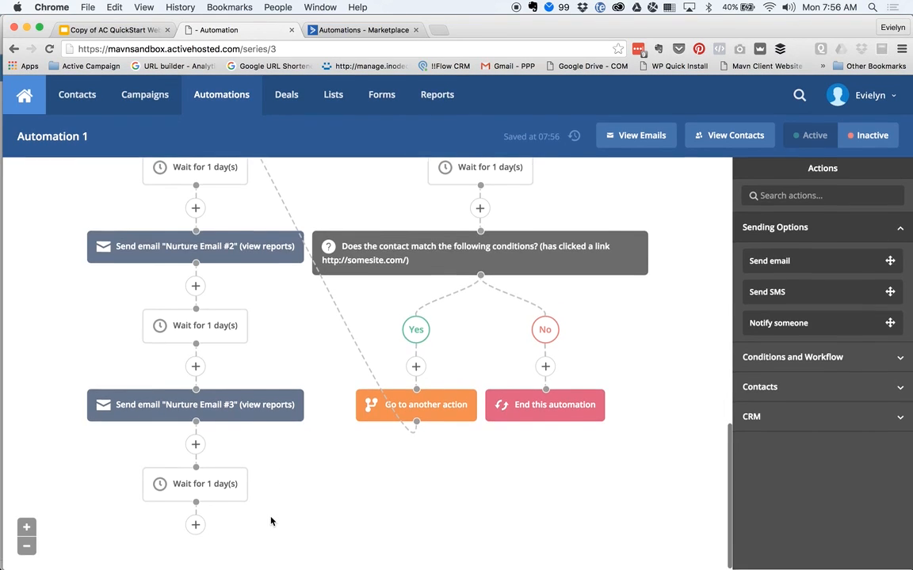
{"action": "left_click_drag", "start_coordinate": [179, 404], "coordinate": [192, 523]}
{"action": "left_click", "coordinate": [167, 456]}
{"action": "left_click", "coordinate": [258, 526]}
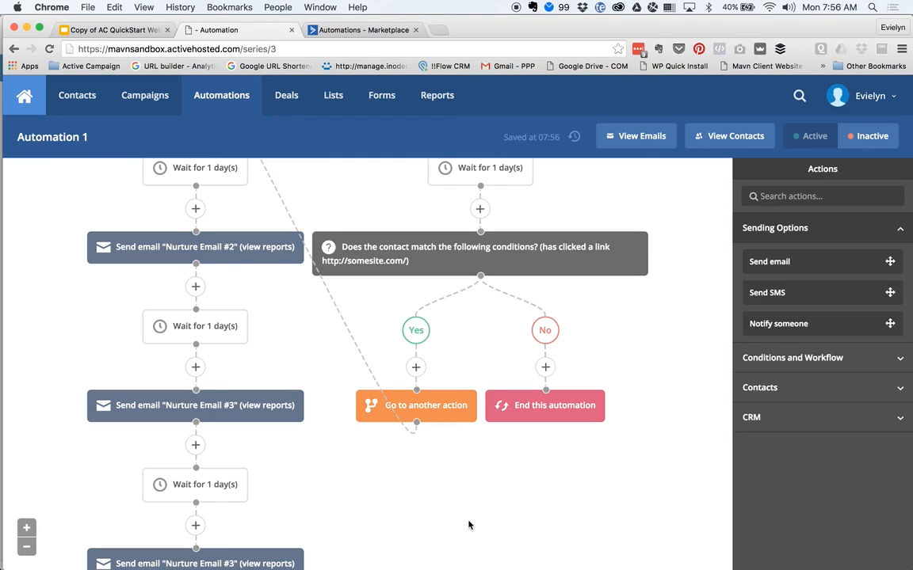
- Give the copied send step a new email named 'Offer Email'
{"action": "scroll", "coordinate": [285, 509], "scroll_direction": "down", "scroll_amount": 3}
{"action": "left_click", "coordinate": [186, 489]}
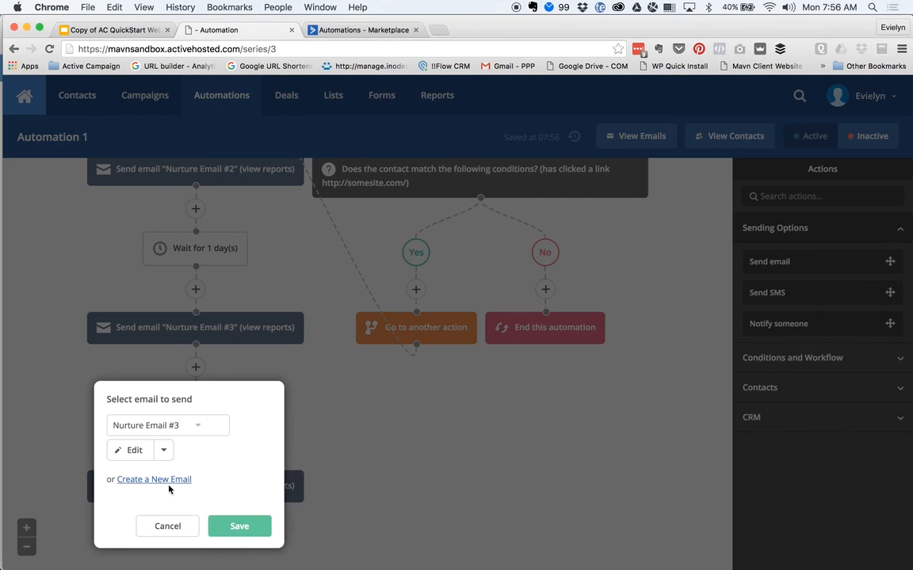
{"action": "left_click", "coordinate": [155, 479]}
{"action": "type", "text": "Offe"}
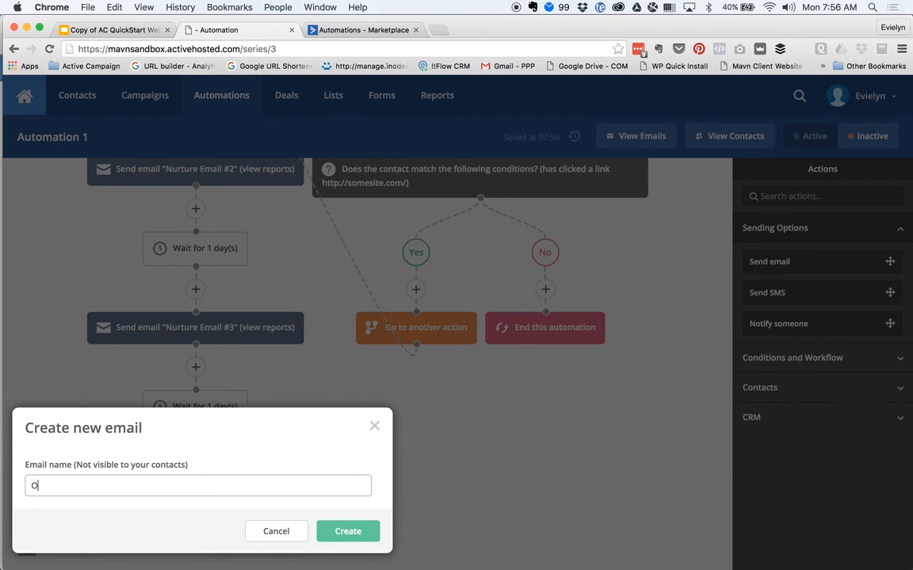
{"action": "type", "text": "r Email"}
{"action": "left_click", "coordinate": [356, 534]}
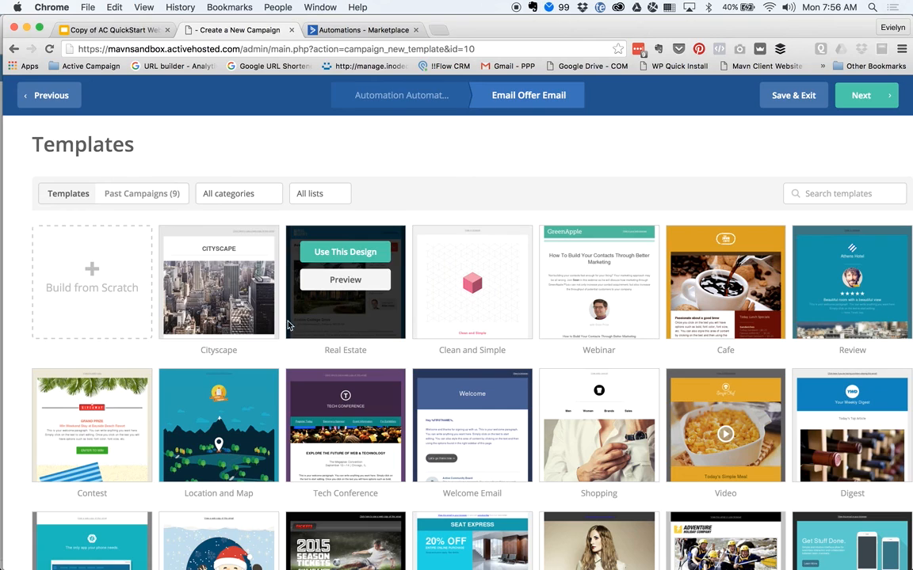
- Build Offer Email from the Nurture Email #3 design, subject 'Take up our offer', and save
{"action": "left_click", "coordinate": [148, 190]}
{"action": "mouse_move", "coordinate": [229, 283]}
{"action": "left_click", "coordinate": [224, 255]}
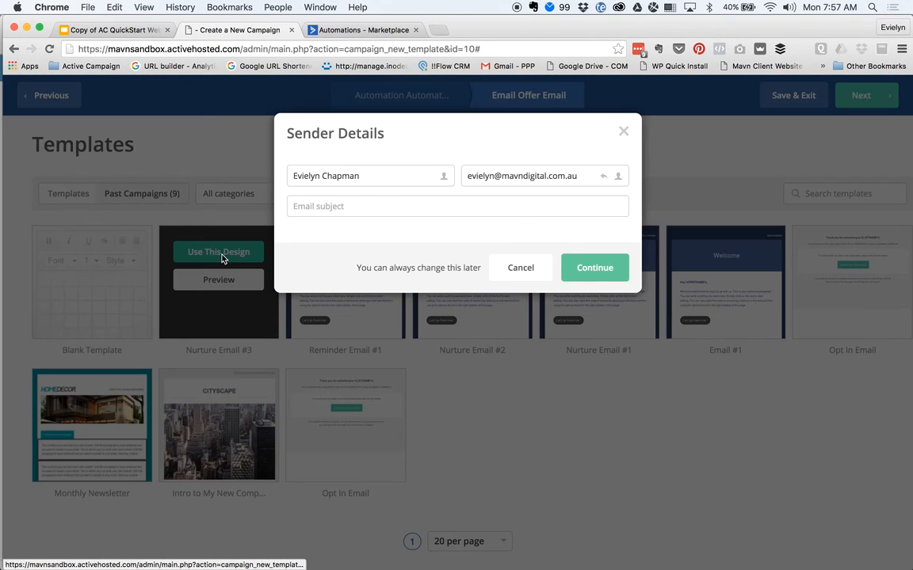
{"action": "left_click", "coordinate": [405, 214]}
{"action": "type", "text": "T"}
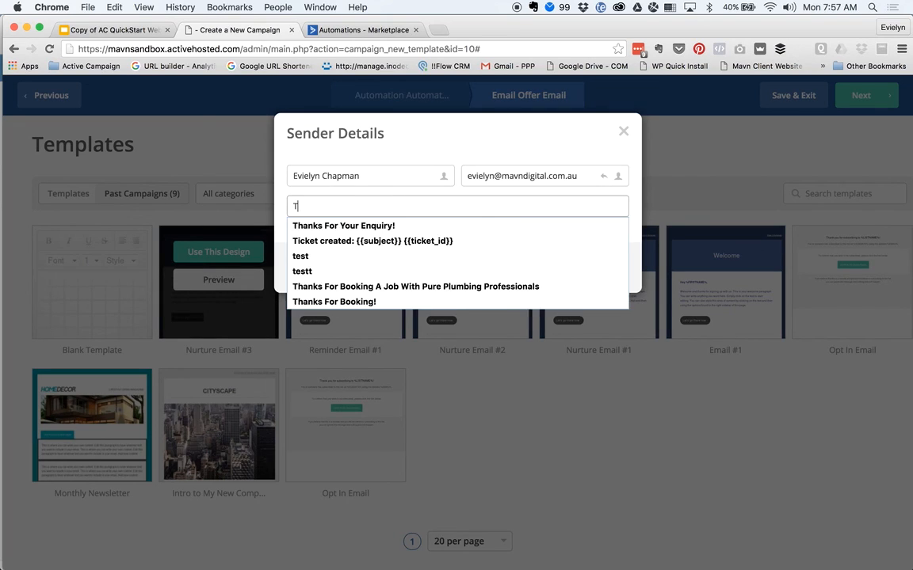
{"action": "type", "text": "ake up our offer"}
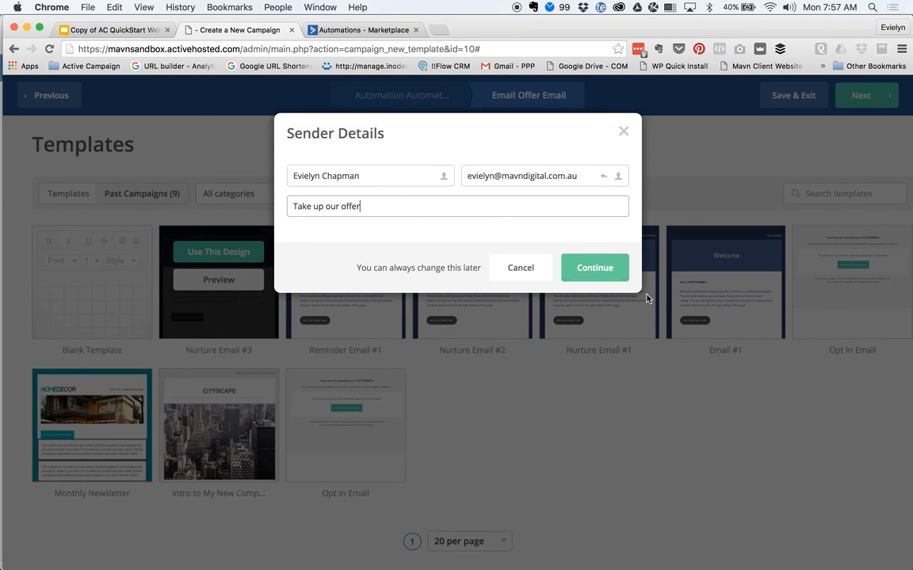
{"action": "left_click", "coordinate": [605, 274]}
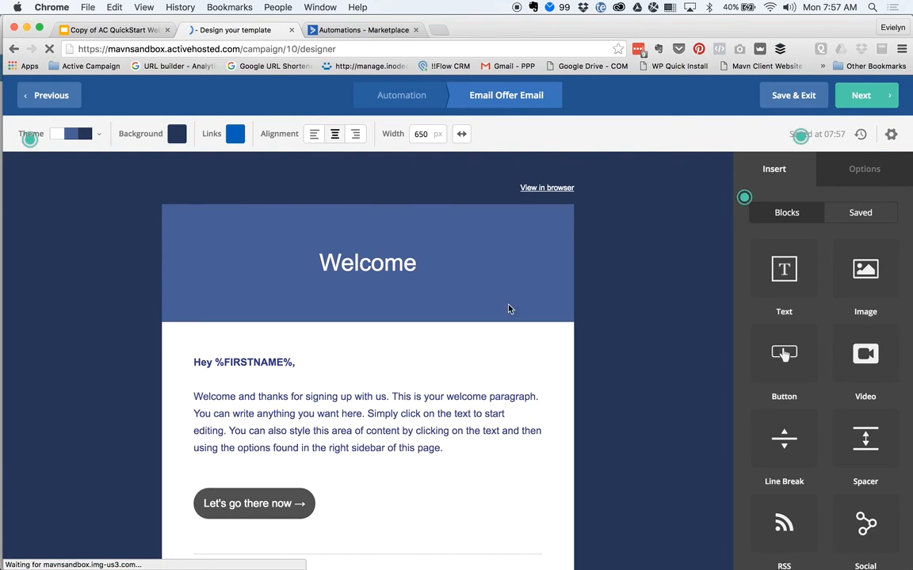
{"action": "scroll", "coordinate": [492, 296], "scroll_direction": "down", "scroll_amount": 2}
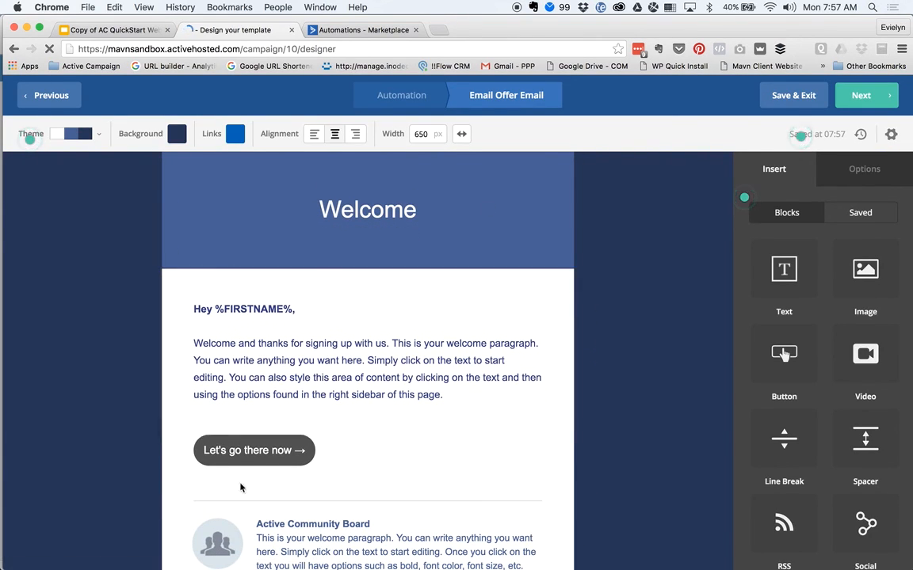
{"action": "left_click", "coordinate": [782, 99]}
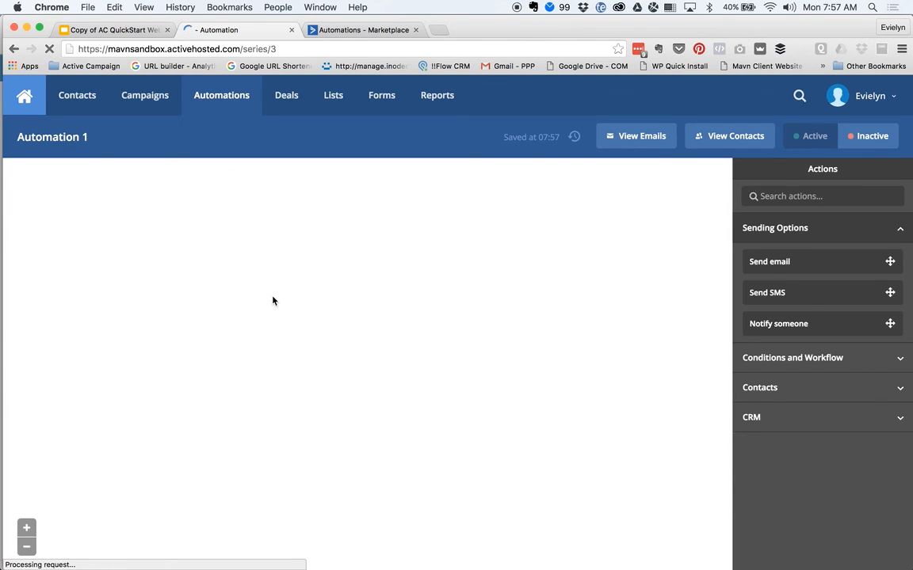
- Insert a Goal step after the Offer Email from the Conditions and Workflow choices
{"action": "scroll", "coordinate": [200, 420], "scroll_direction": "down", "scroll_amount": 10}
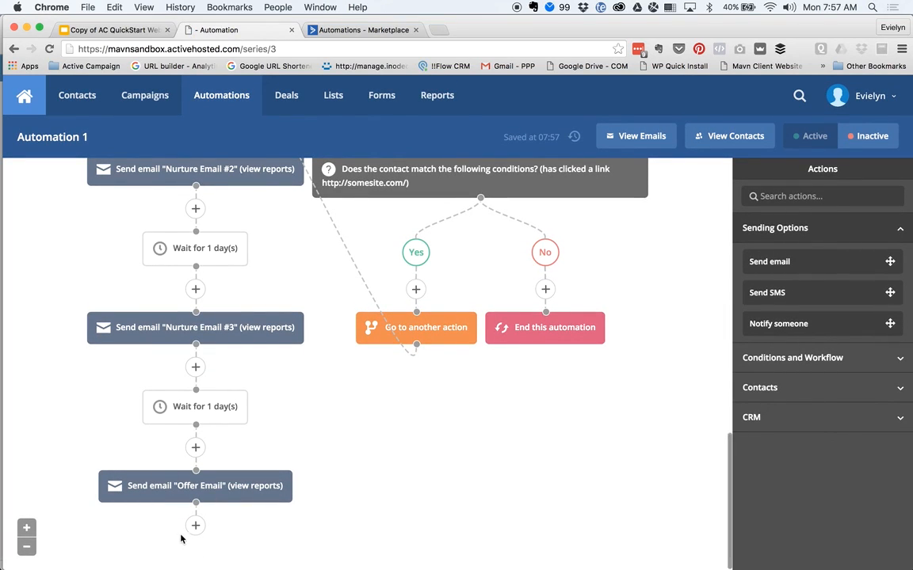
{"action": "left_click", "coordinate": [196, 526]}
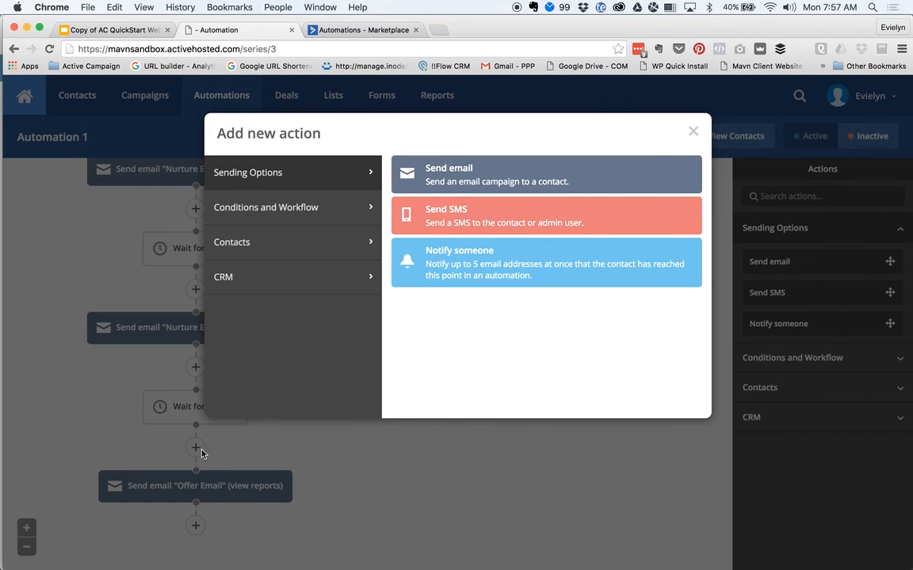
{"action": "left_click", "coordinate": [267, 208]}
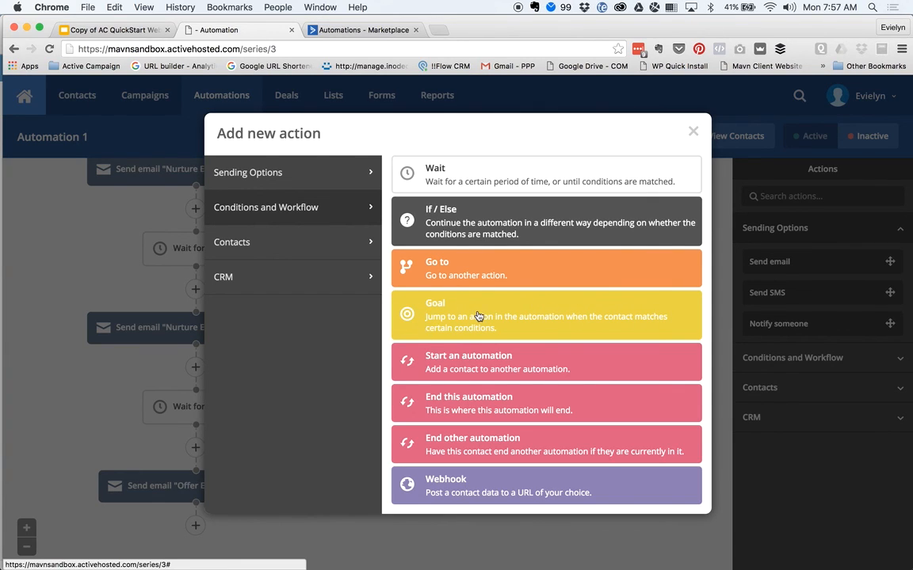
{"action": "left_click", "coordinate": [423, 317]}
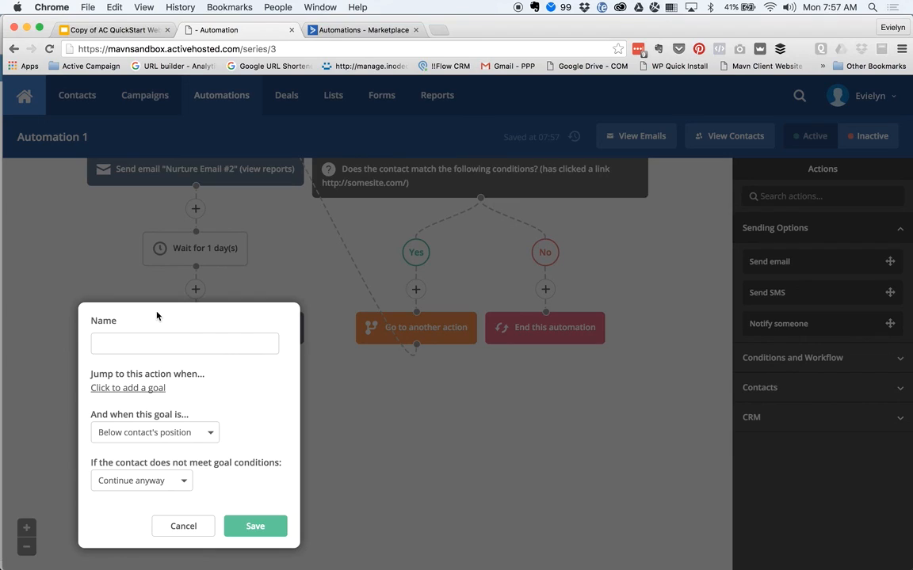
- Name the goal 'Takes Up Offer'
{"action": "type", "text": "Offer"}
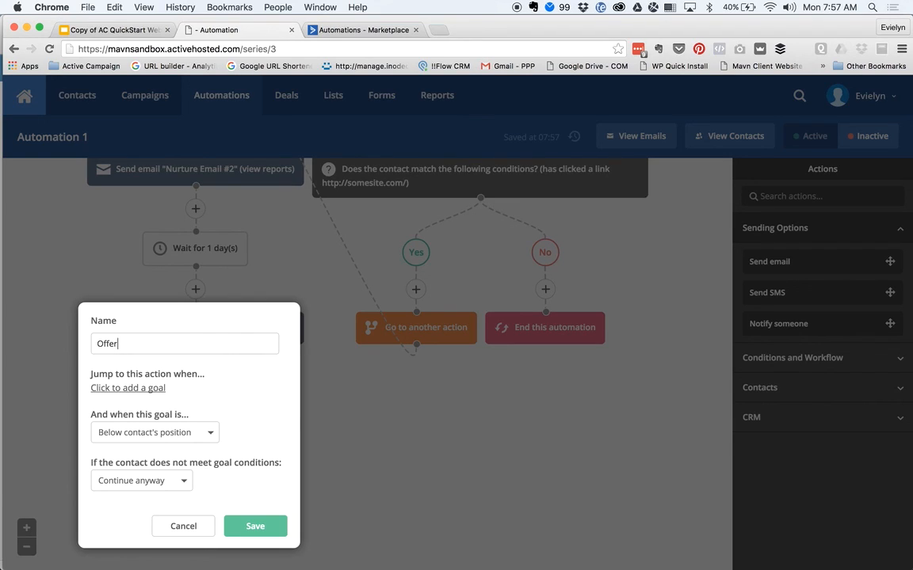
{"action": "key", "text": "BackSpace"}
{"action": "key", "text": "BackSpace"}
{"action": "key", "text": "BackSpace"}
{"action": "key", "text": "BackSpace"}
{"action": "key", "text": "BackSpace"}
{"action": "type", "text": "Takes Up Offer"}
- Set the goal condition to Contact Details tag '[PURCHASED] Offer' and save it
{"action": "left_click", "coordinate": [134, 392]}
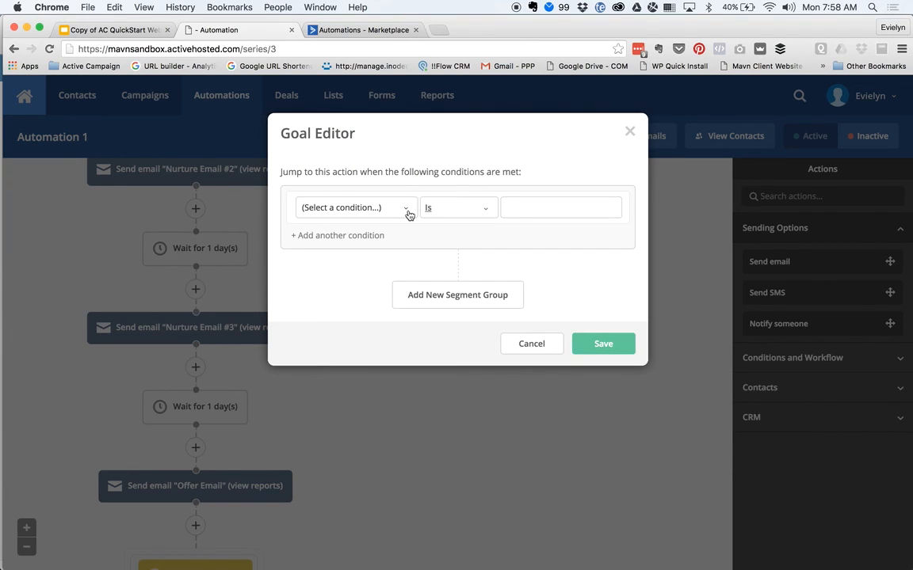
{"action": "left_click", "coordinate": [408, 209]}
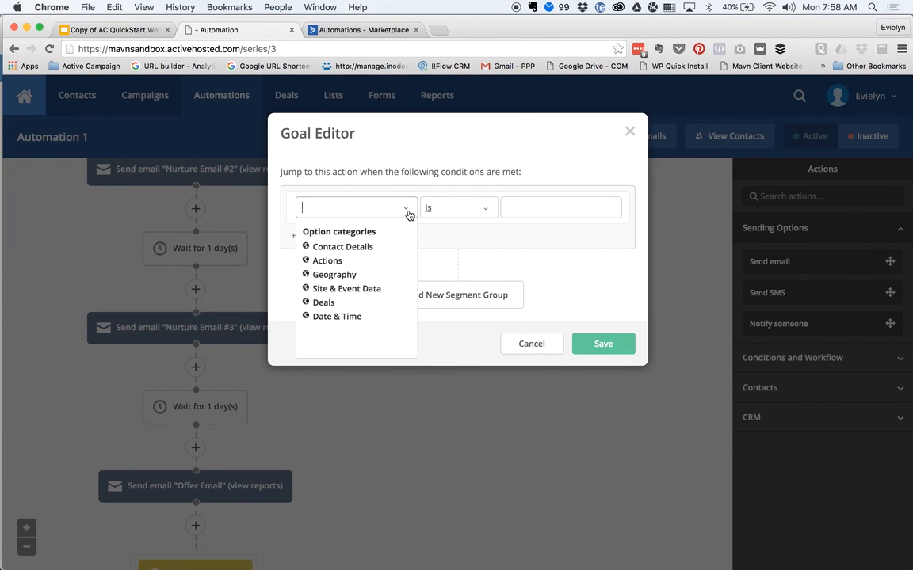
{"action": "left_click", "coordinate": [326, 263]}
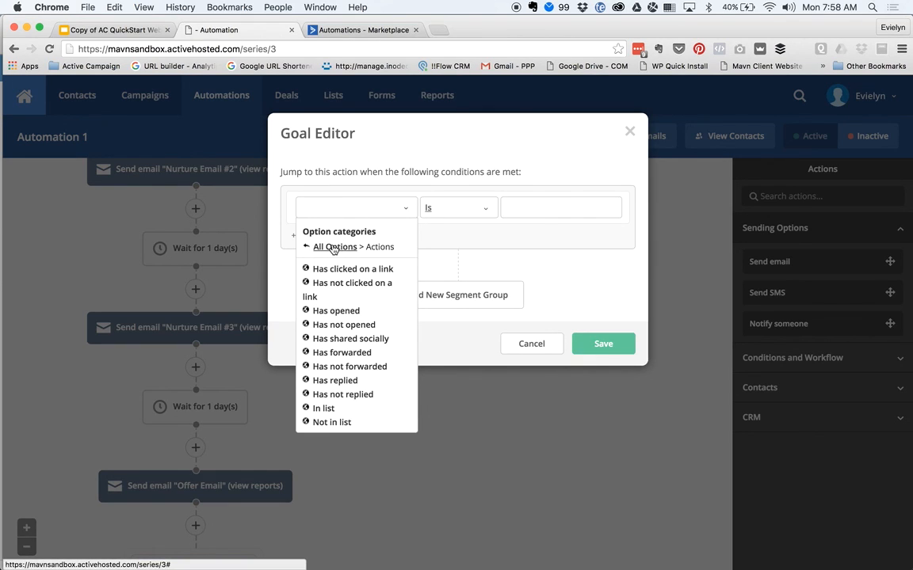
{"action": "left_click", "coordinate": [326, 247]}
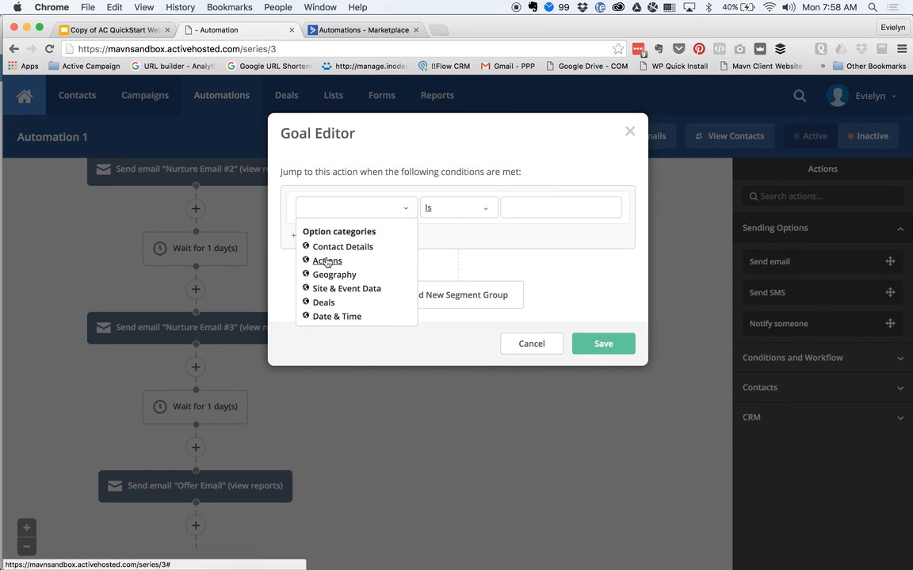
{"action": "left_click", "coordinate": [328, 248]}
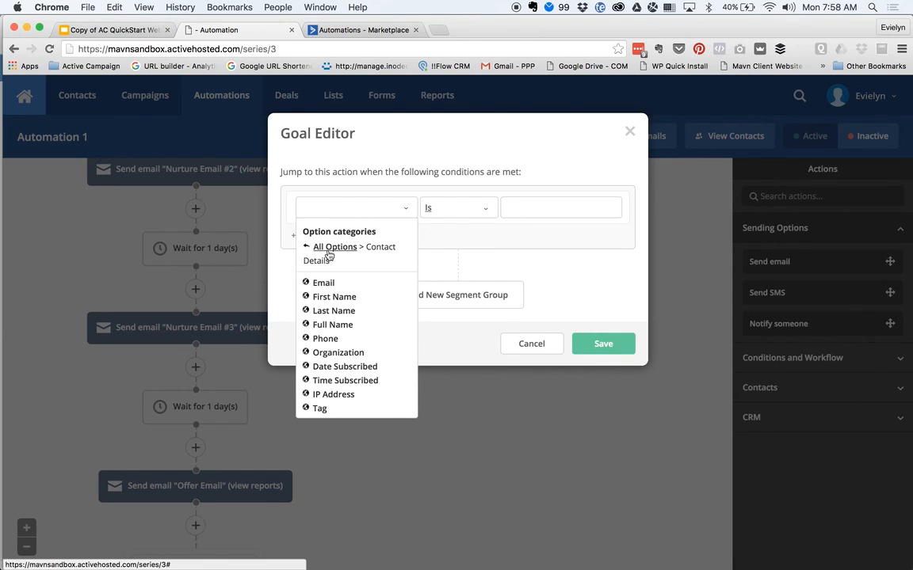
{"action": "left_click", "coordinate": [319, 408]}
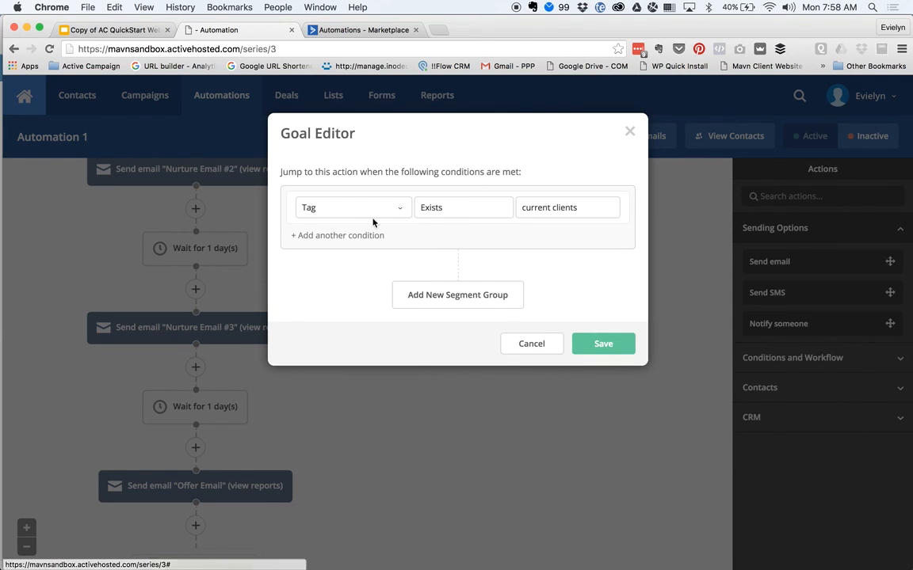
{"action": "left_click", "coordinate": [583, 207]}
{"action": "type", "text": "[PURCH"}
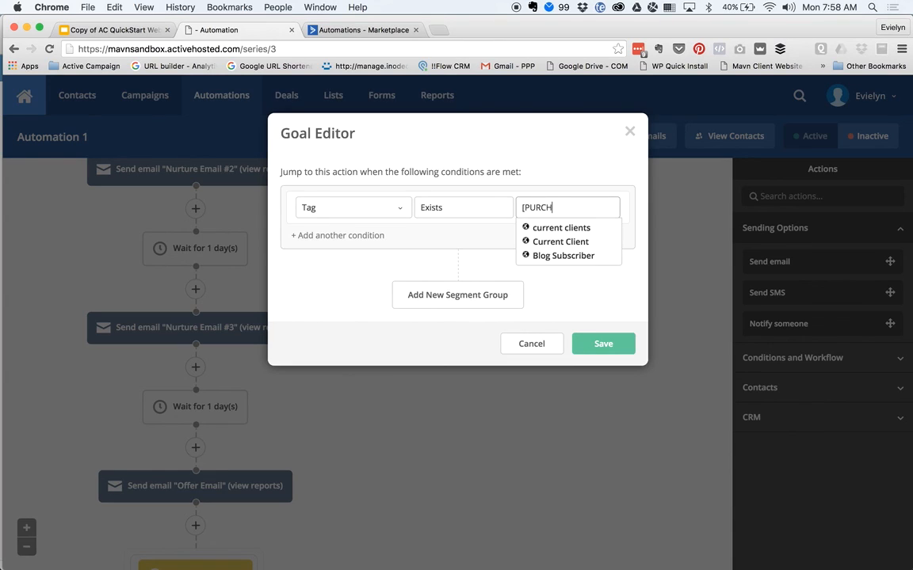
{"action": "type", "text": "ASED] Offer"}
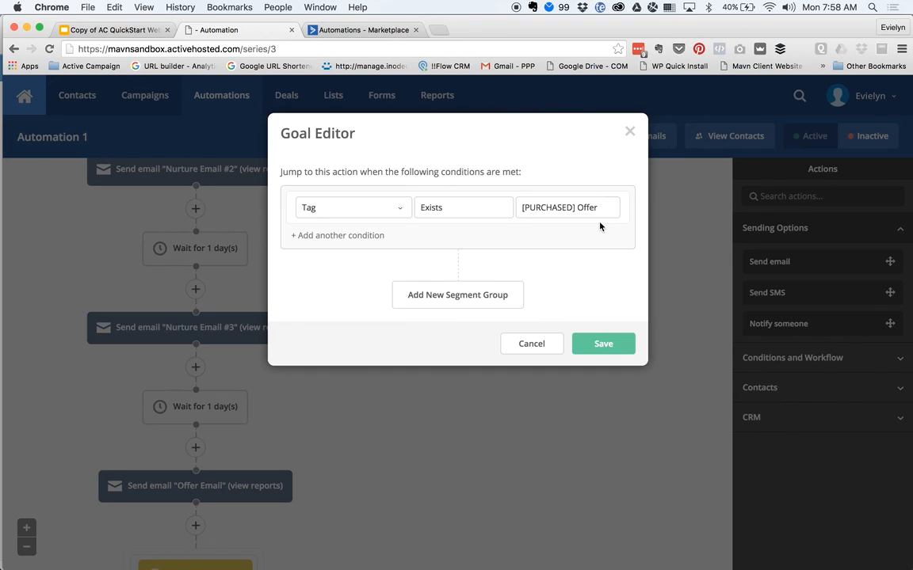
{"action": "left_click", "coordinate": [603, 339]}
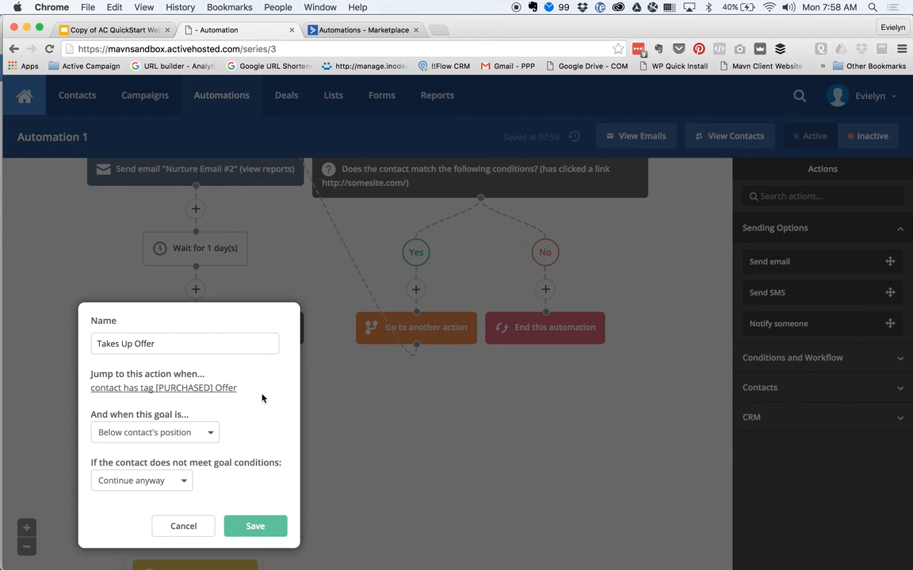
- Keep matching below the contact's position; unmet contacts wait until conditions are met
{"action": "left_click", "coordinate": [211, 432]}
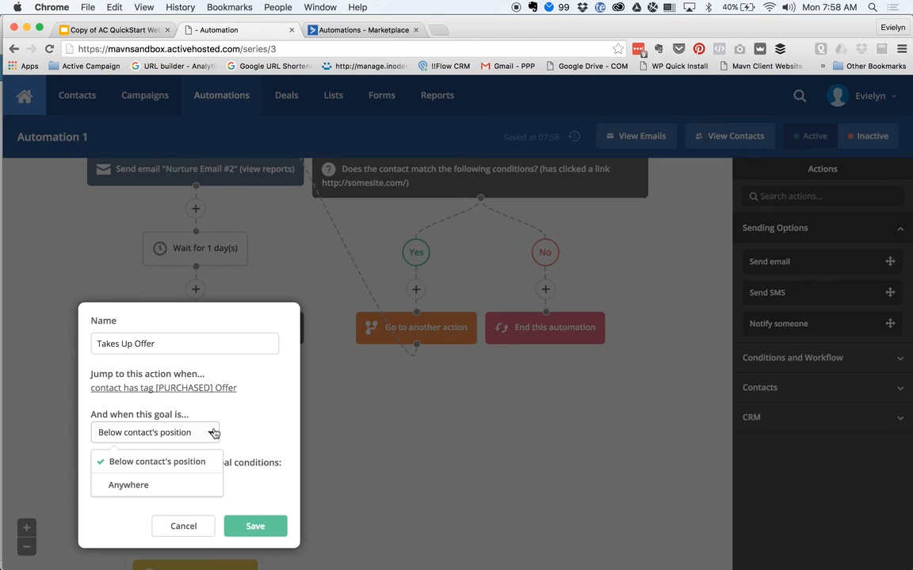
{"action": "left_click", "coordinate": [254, 435]}
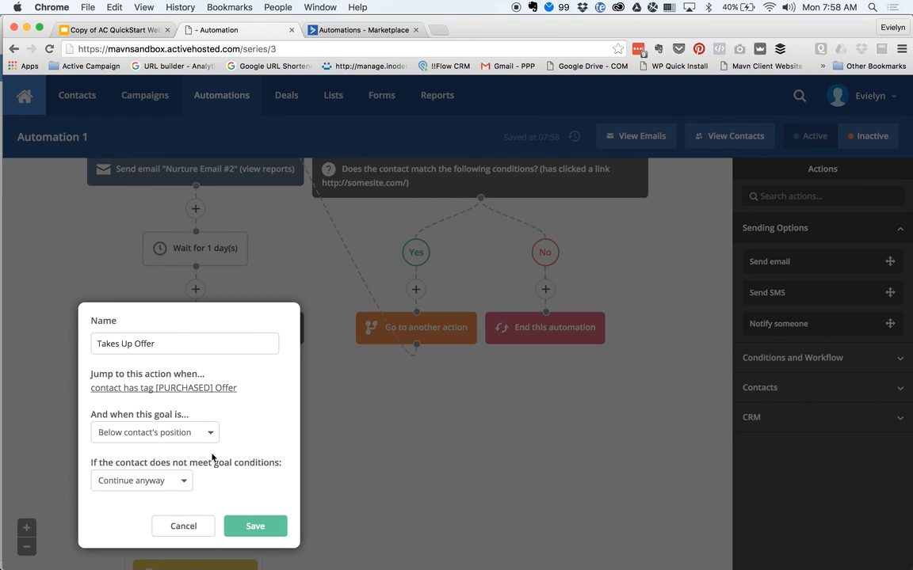
{"action": "left_click", "coordinate": [177, 488]}
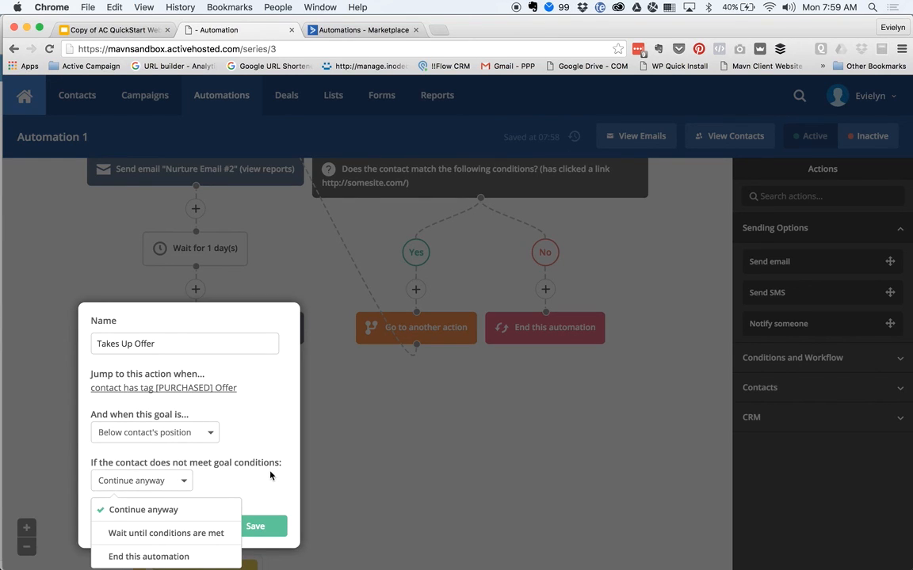
{"action": "left_click", "coordinate": [167, 533]}
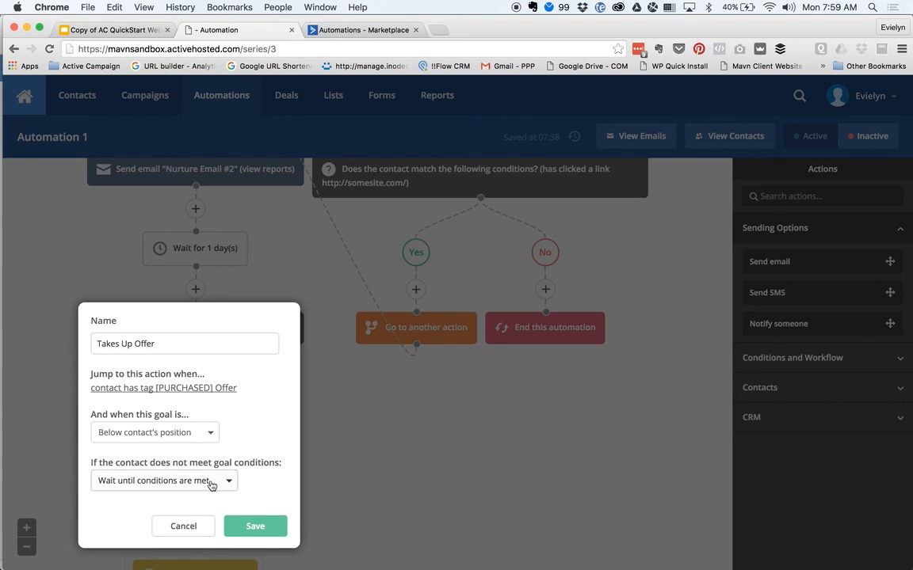
- Save the Takes Up Offer goal and scroll down to its new node below Offer Email
{"action": "left_click", "coordinate": [260, 529]}
{"action": "scroll", "coordinate": [407, 507], "scroll_direction": "down", "scroll_amount": 3}
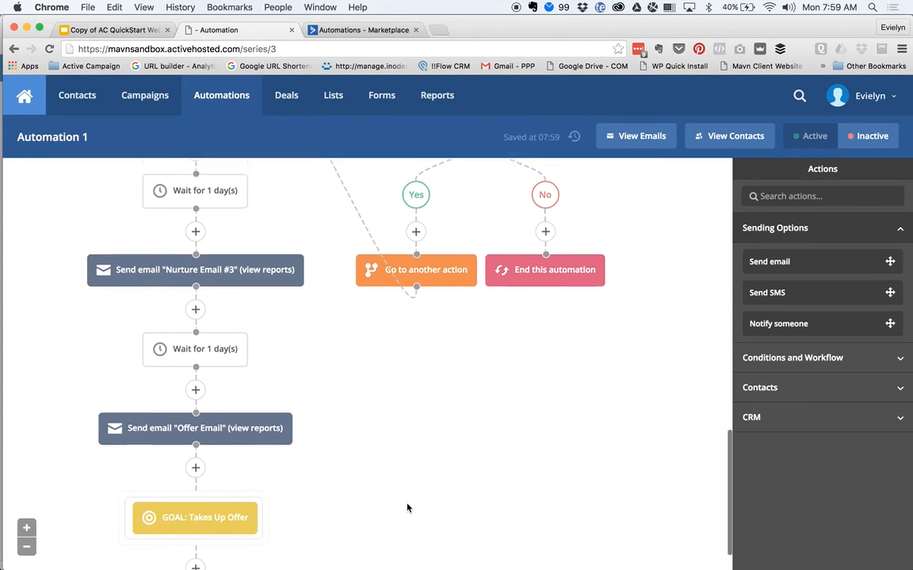
{"action": "mouse_move", "coordinate": [198, 485]}
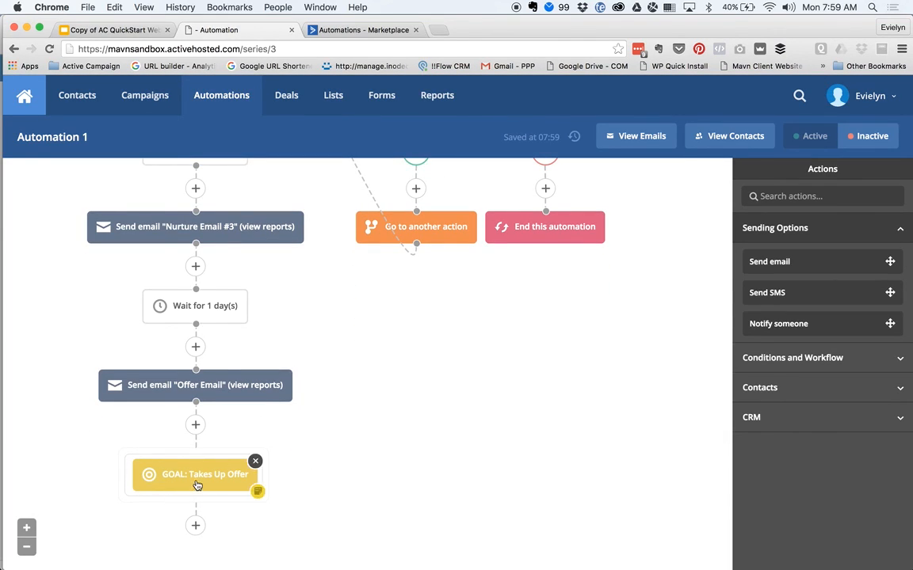
{"action": "scroll", "coordinate": [410, 459], "scroll_direction": "down", "scroll_amount": 1}
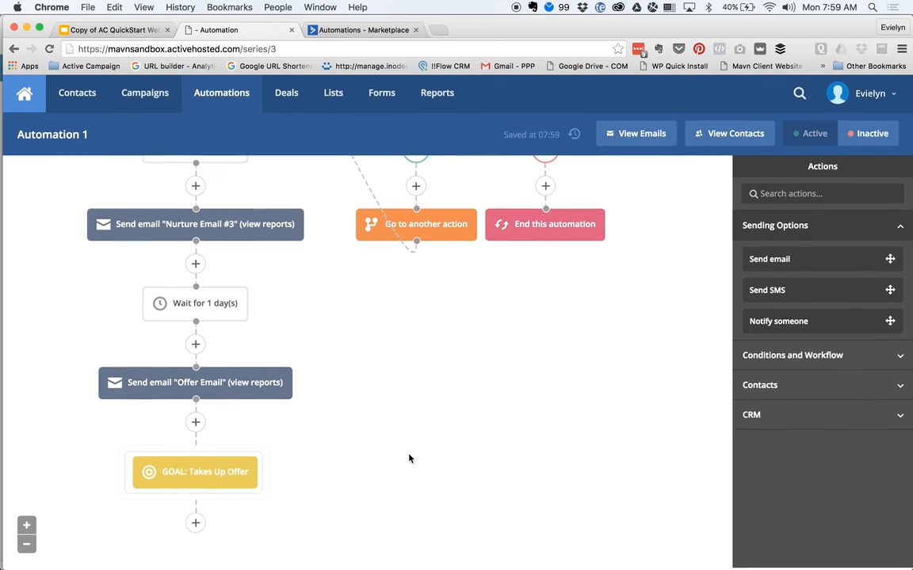
{"action": "mouse_move", "coordinate": [238, 473]}
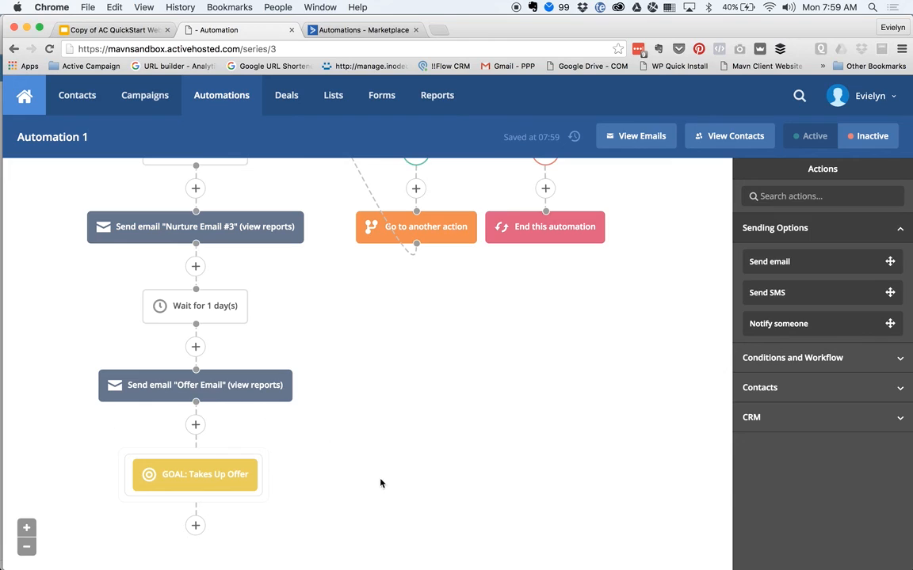
{"action": "left_click", "coordinate": [195, 531]}
- Add 'End this automation' after the goal, then dismiss an unused Add new action dialog above it
{"action": "left_click", "coordinate": [487, 418]}
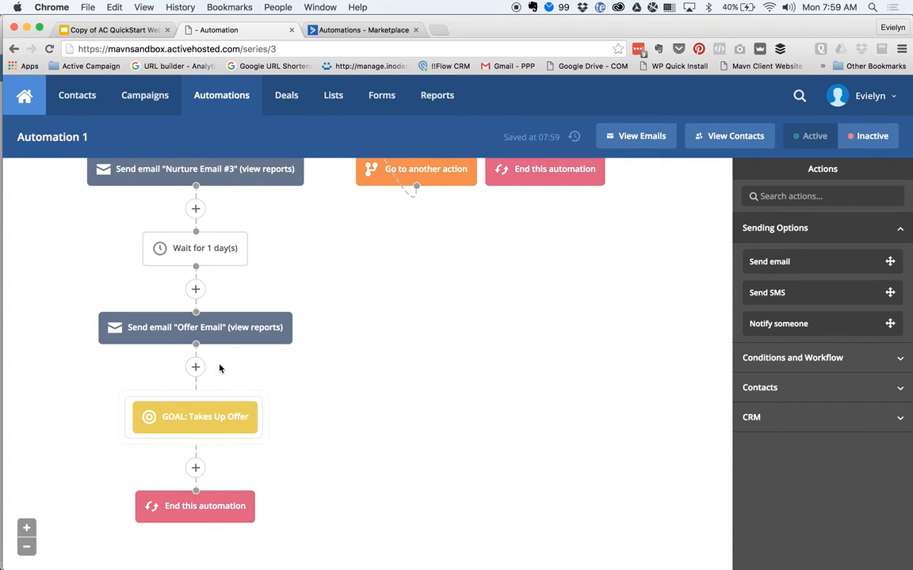
{"action": "scroll", "coordinate": [396, 391], "scroll_direction": "up", "scroll_amount": 3}
{"action": "scroll", "coordinate": [417, 395], "scroll_direction": "down", "scroll_amount": 3}
{"action": "left_click", "coordinate": [196, 367]}
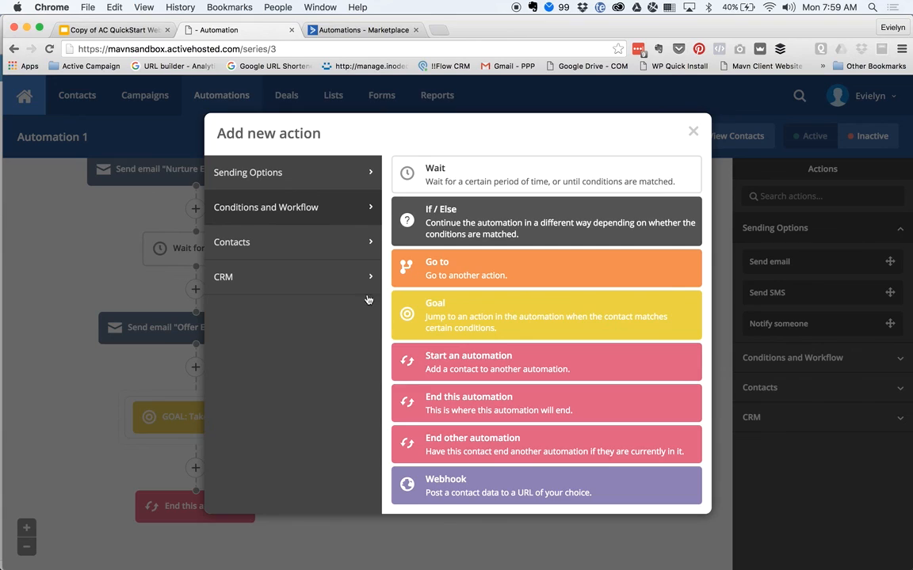
{"action": "left_click", "coordinate": [695, 132]}
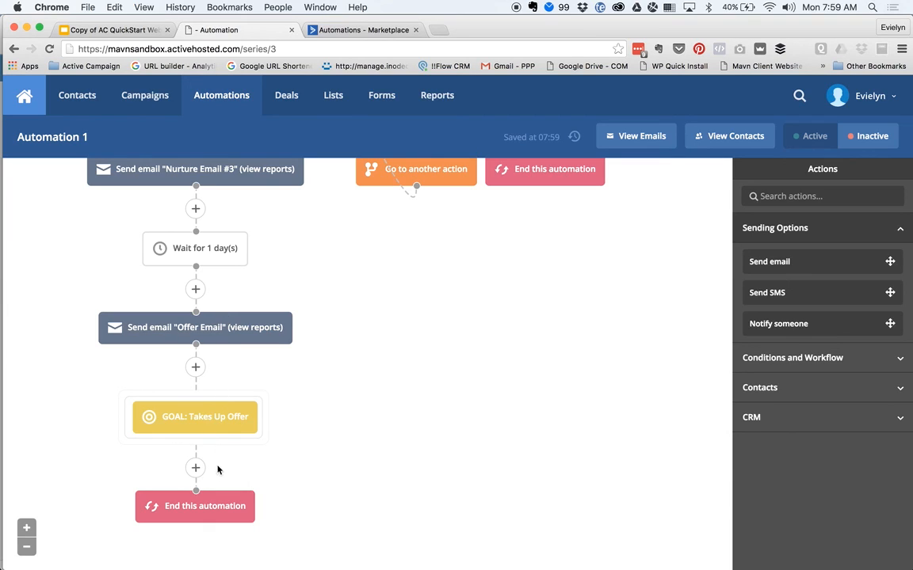
- Insert an If/Else split after Offer Email checking Tag Exists '[PURCHASED] Offer'
{"action": "left_click", "coordinate": [196, 366]}
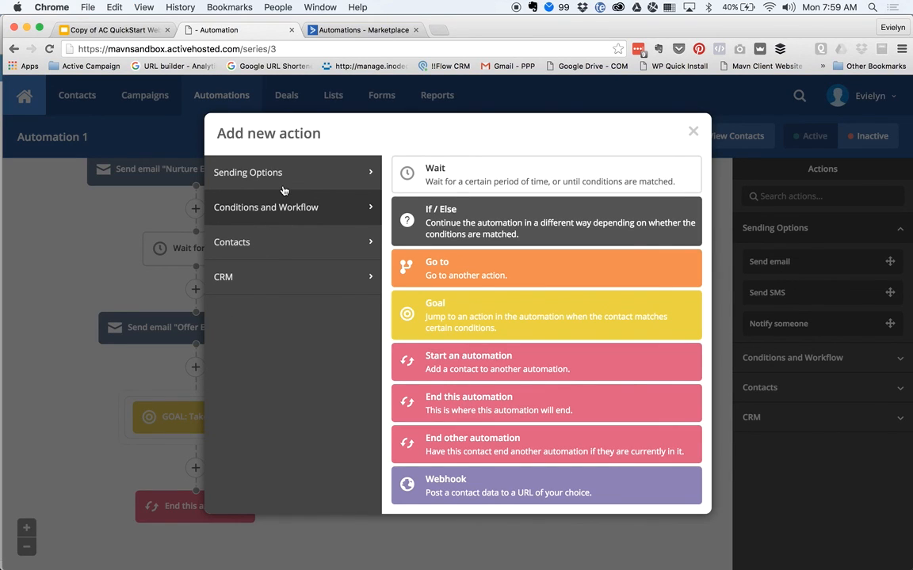
{"action": "left_click", "coordinate": [400, 207]}
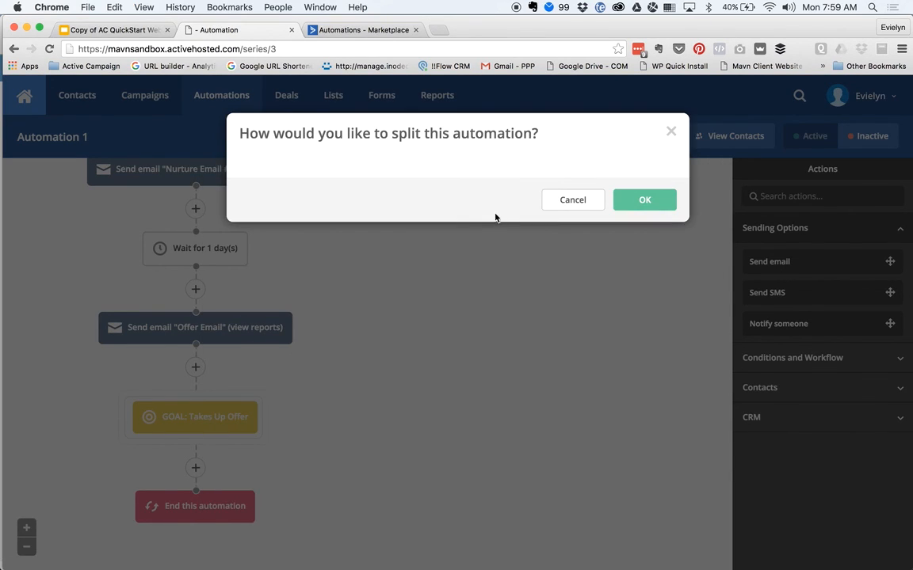
{"action": "left_click", "coordinate": [396, 198]}
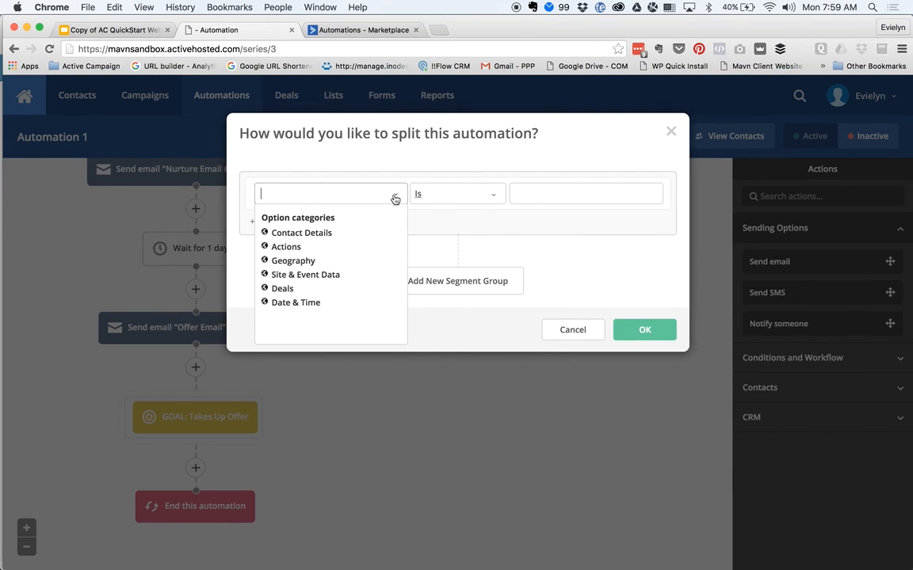
{"action": "left_click", "coordinate": [341, 236]}
{"action": "left_click", "coordinate": [278, 380]}
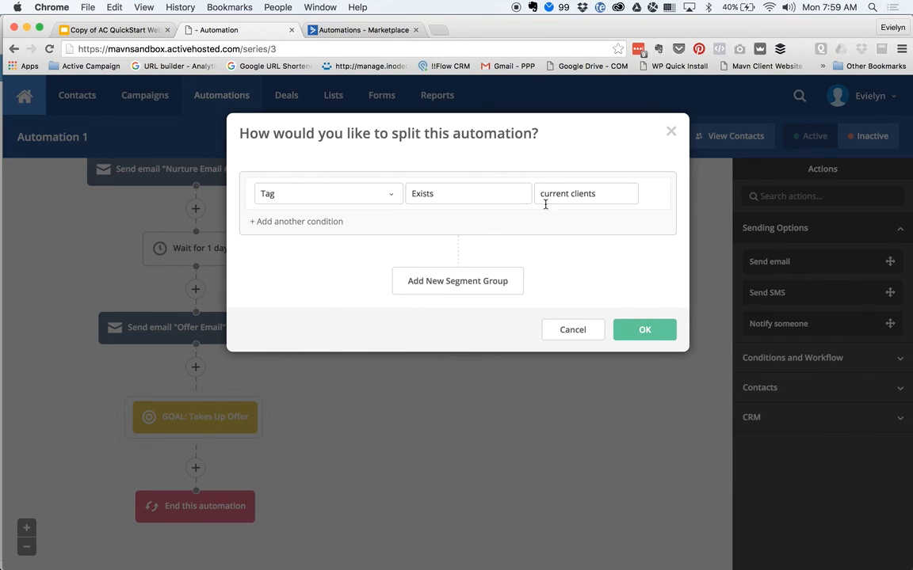
{"action": "left_click", "coordinate": [598, 198]}
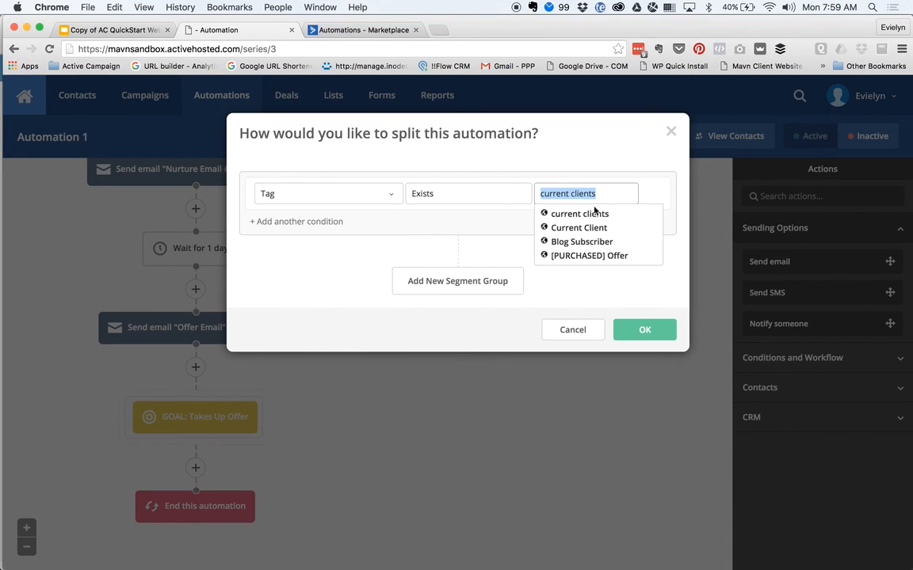
{"action": "left_click", "coordinate": [589, 255]}
{"action": "left_click", "coordinate": [650, 332]}
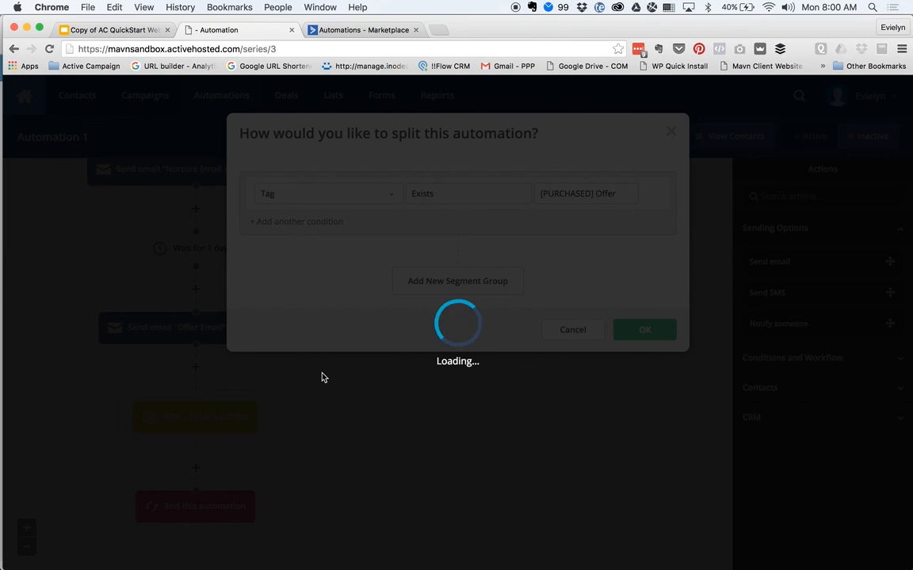
{"action": "scroll", "coordinate": [426, 422], "scroll_direction": "down", "scroll_amount": 2}
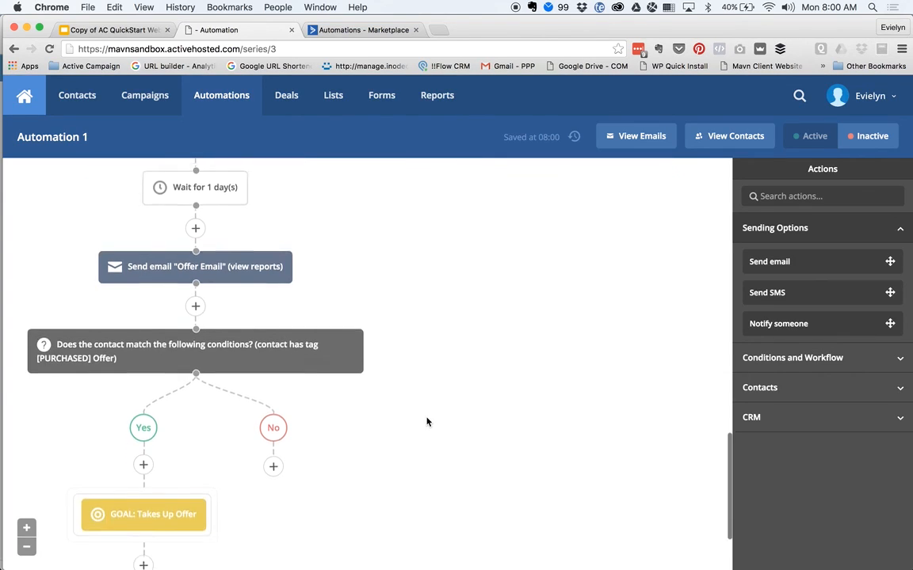
{"action": "scroll", "coordinate": [427, 422], "scroll_direction": "down", "scroll_amount": 3}
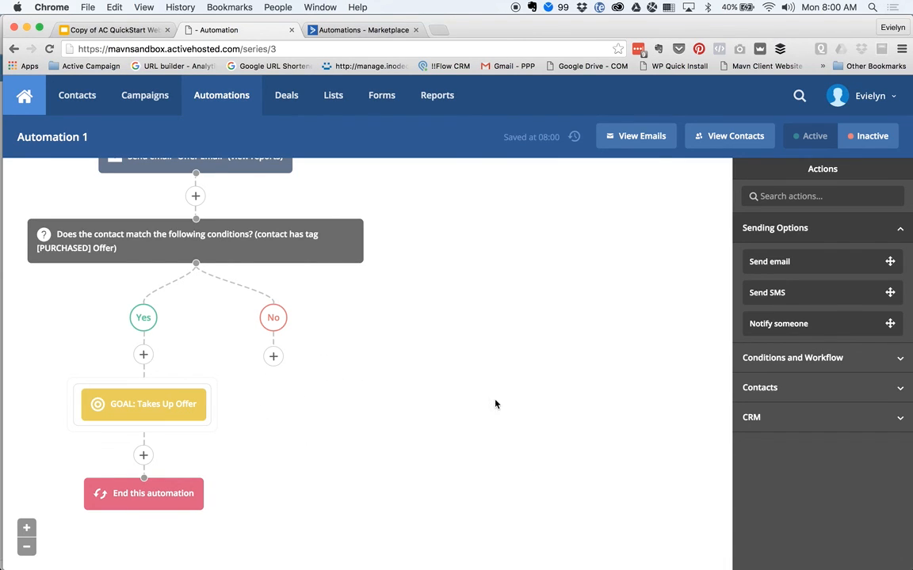
{"action": "scroll", "coordinate": [453, 317], "scroll_direction": "up", "scroll_amount": 10}
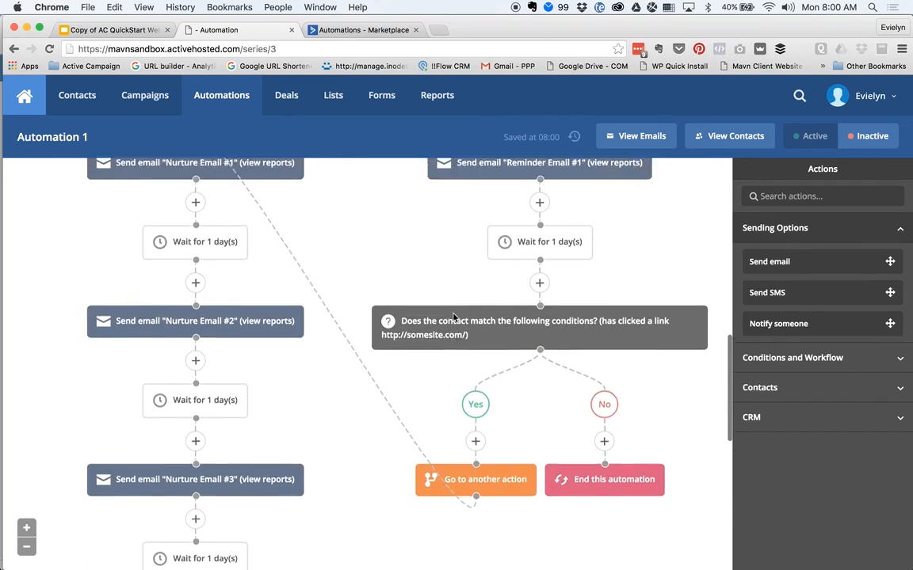
{"action": "scroll", "coordinate": [453, 317], "scroll_direction": "up", "scroll_amount": 10}
{"action": "scroll", "coordinate": [595, 408], "scroll_direction": "down", "scroll_amount": 5}
{"action": "scroll", "coordinate": [595, 408], "scroll_direction": "up", "scroll_amount": 5}
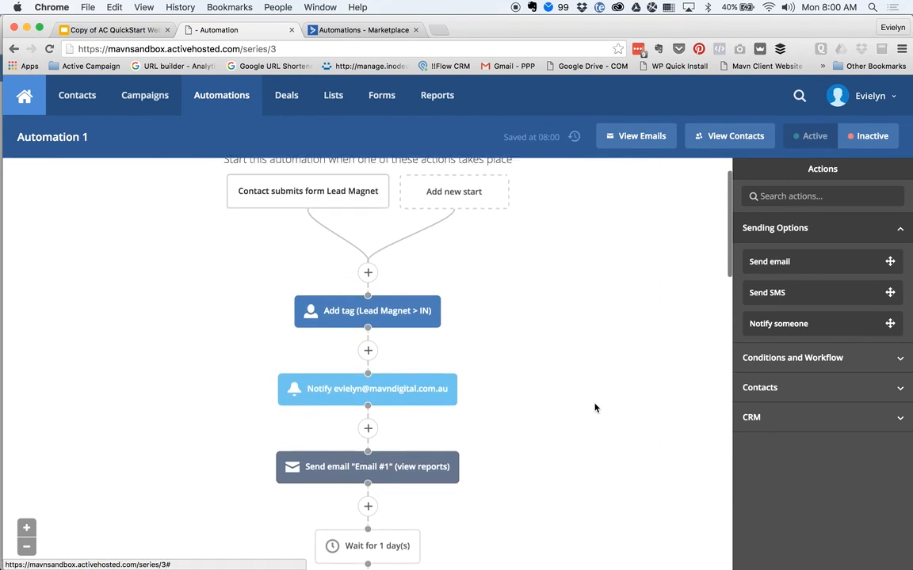
{"action": "scroll", "coordinate": [595, 408], "scroll_direction": "up", "scroll_amount": 1}
{"action": "scroll", "coordinate": [586, 391], "scroll_direction": "down", "scroll_amount": 3}
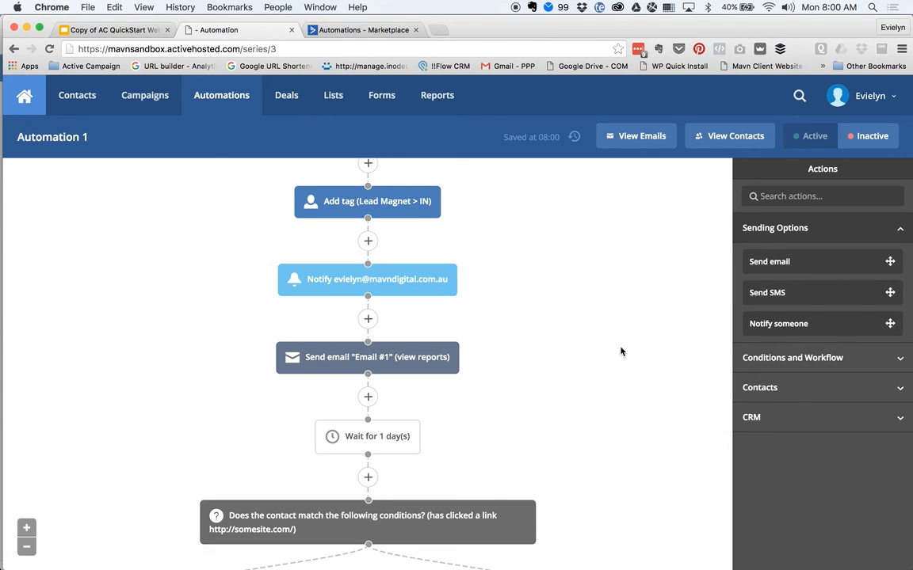
{"action": "scroll", "coordinate": [621, 351], "scroll_direction": "up", "scroll_amount": 1}
{"action": "scroll", "coordinate": [552, 430], "scroll_direction": "down", "scroll_amount": 2}
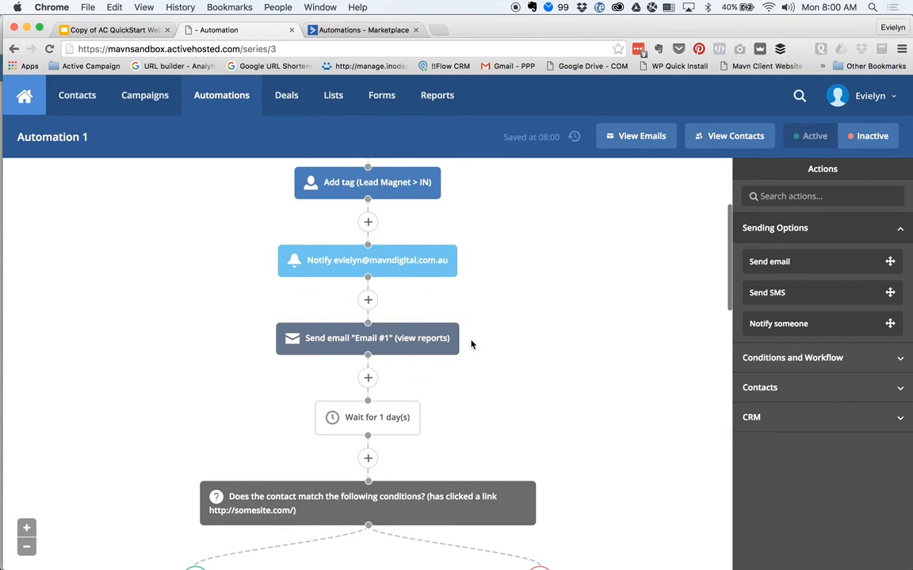
{"action": "scroll", "coordinate": [481, 336], "scroll_direction": "down", "scroll_amount": 4}
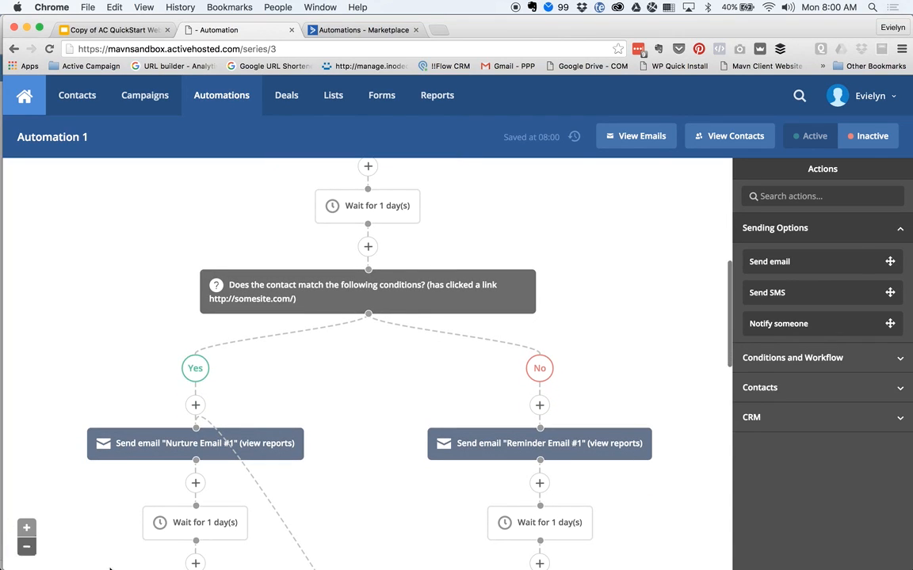
{"action": "scroll", "coordinate": [194, 446], "scroll_direction": "down", "scroll_amount": 8}
{"action": "scroll", "coordinate": [321, 492], "scroll_direction": "down", "scroll_amount": 2}
{"action": "scroll", "coordinate": [591, 509], "scroll_direction": "down", "scroll_amount": 4}
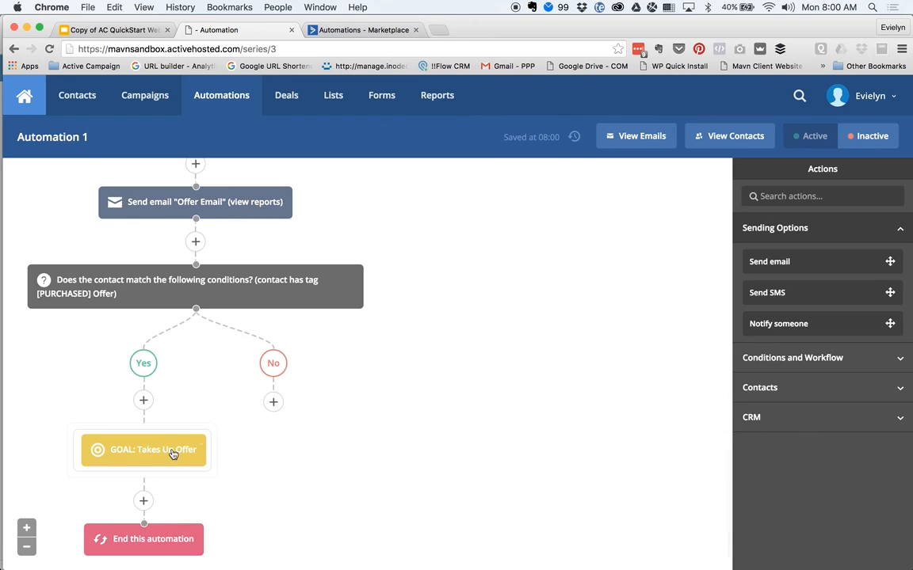
{"action": "mouse_move", "coordinate": [173, 453]}
{"action": "scroll", "coordinate": [545, 420], "scroll_direction": "up", "scroll_amount": 15}
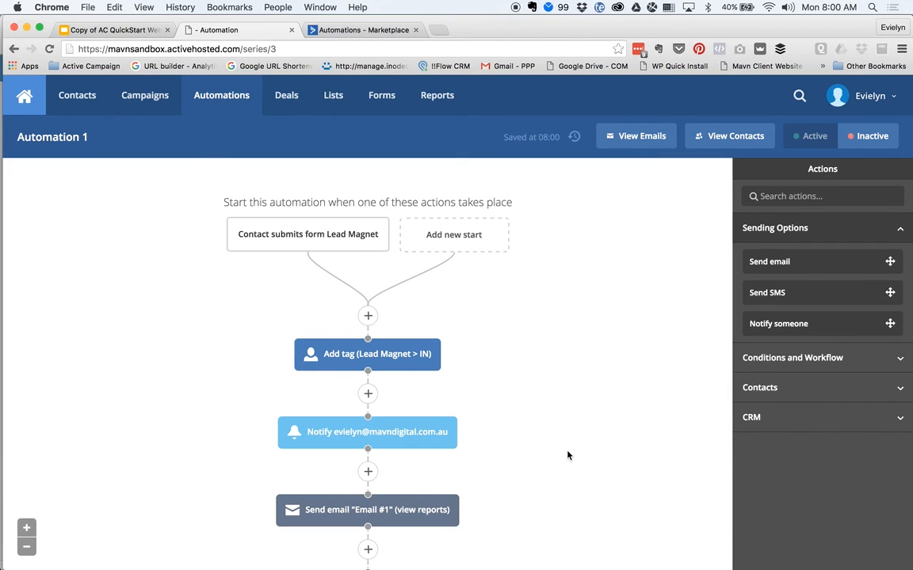
{"action": "scroll", "coordinate": [567, 454], "scroll_direction": "down", "scroll_amount": 10}
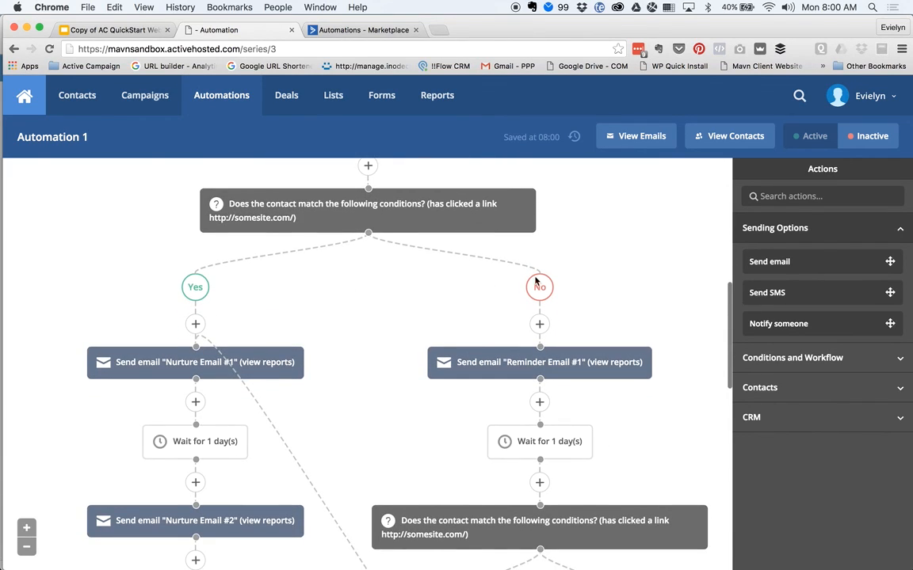
{"action": "scroll", "coordinate": [349, 475], "scroll_direction": "down", "scroll_amount": 10}
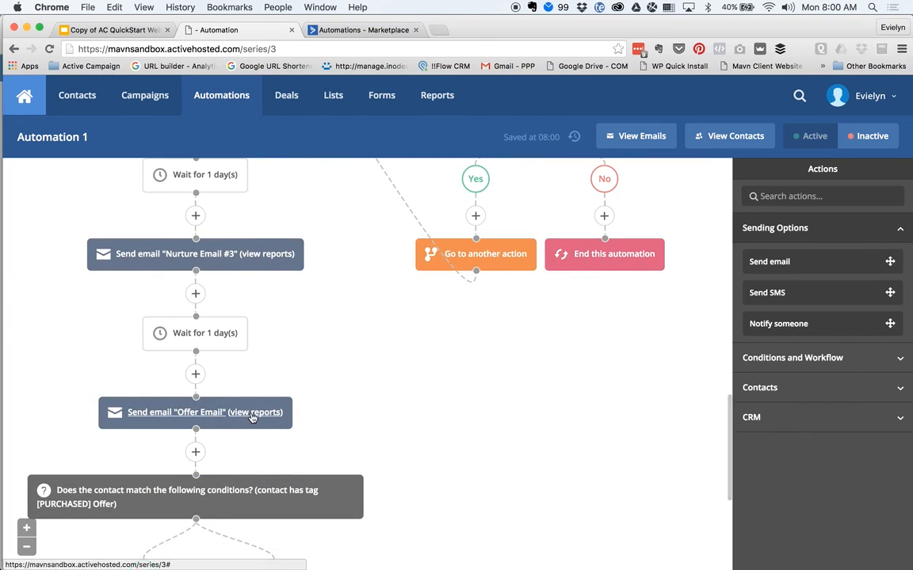
{"action": "scroll", "coordinate": [257, 396], "scroll_direction": "down", "scroll_amount": 5}
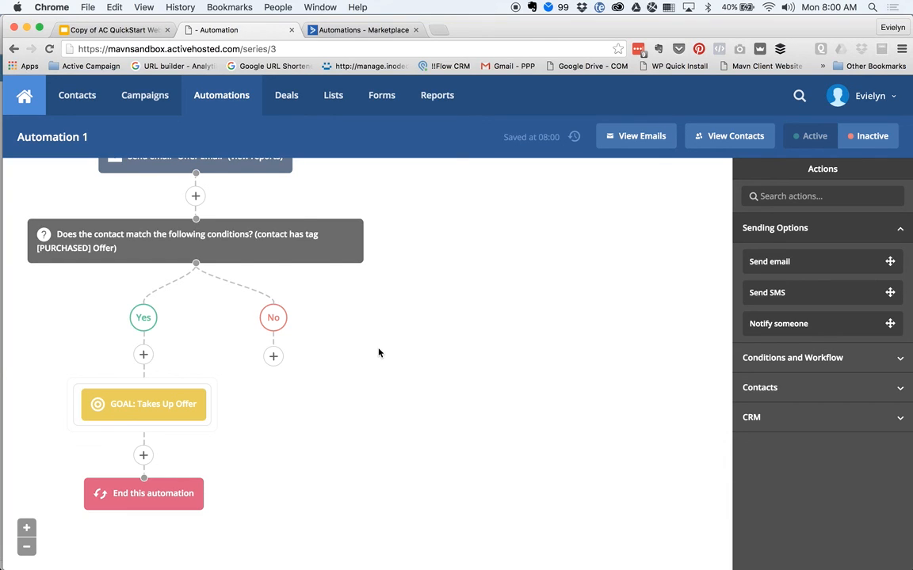
{"action": "scroll", "coordinate": [438, 285], "scroll_direction": "up", "scroll_amount": 15}
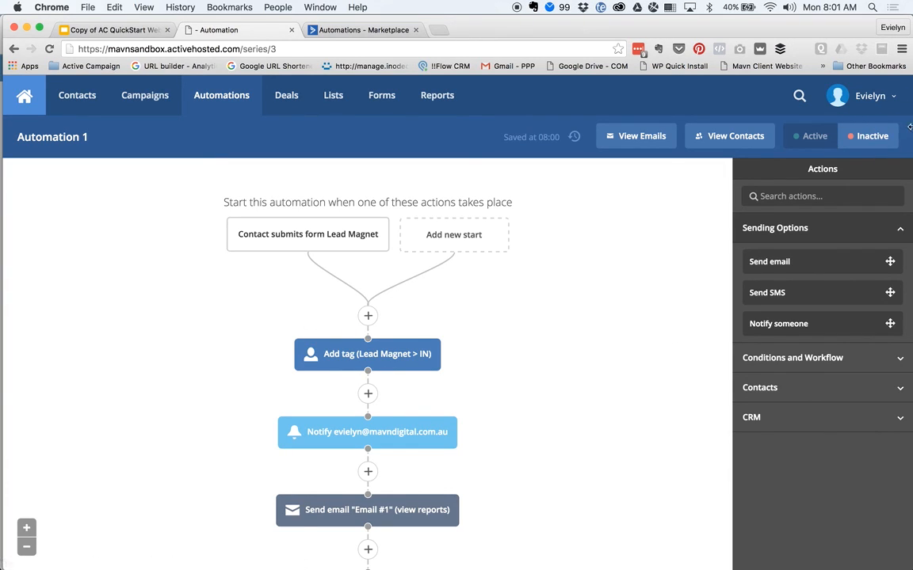
- Switch the automation to Active and rename Automation 1 to 'Lead Magnet Nurture Campaign'
{"action": "left_click", "coordinate": [802, 138]}
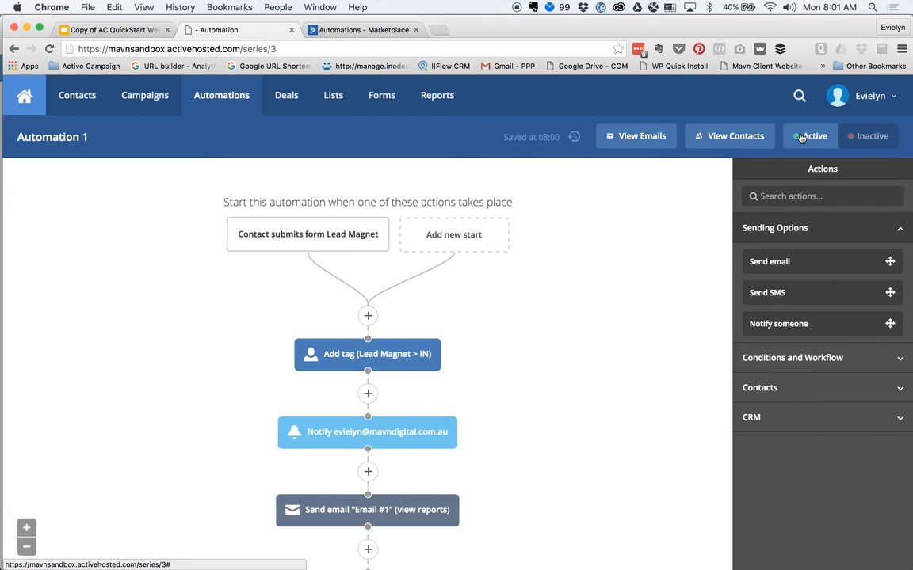
{"action": "left_click", "coordinate": [86, 140]}
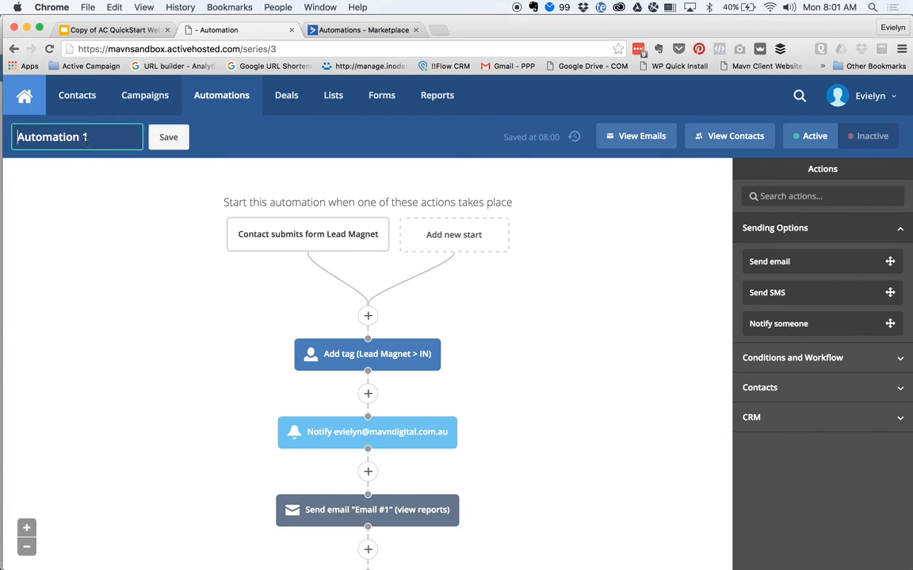
{"action": "triple_click", "coordinate": [98, 147]}
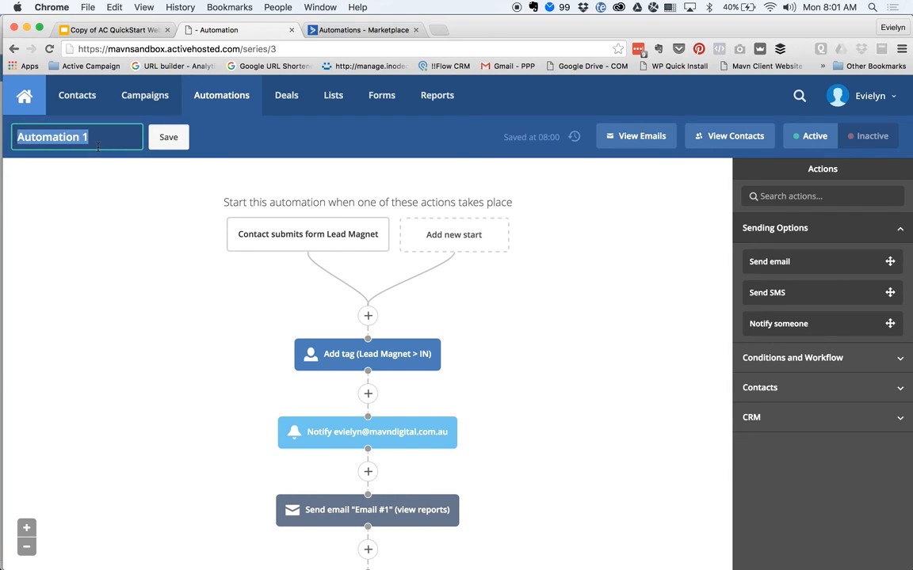
{"action": "type", "text": "Lead Magnet Nurture Campaign"}
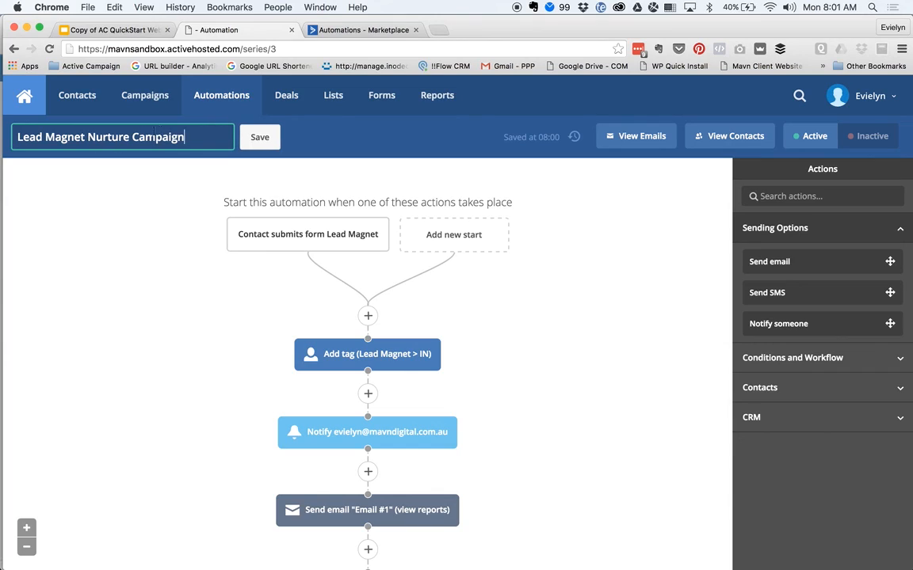
{"action": "left_click", "coordinate": [261, 139]}
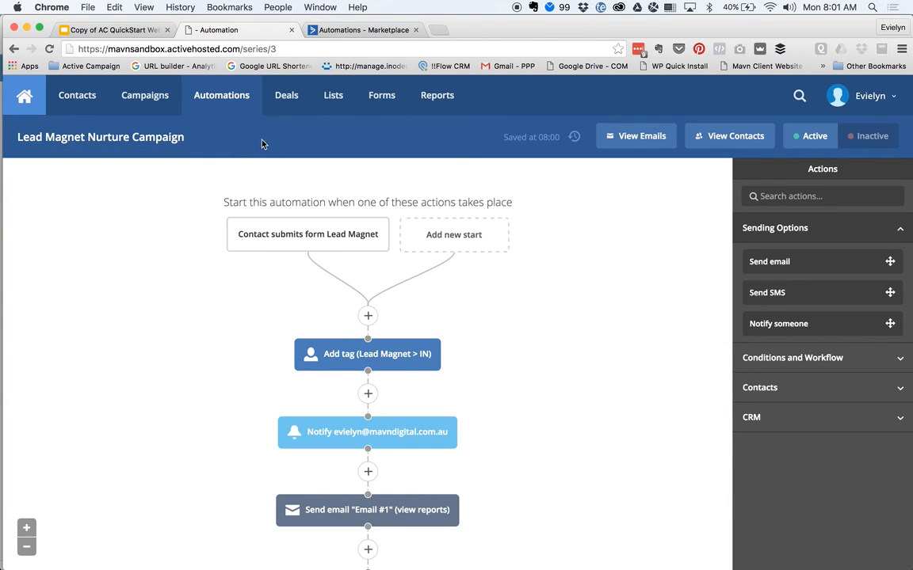
{"action": "scroll", "coordinate": [122, 479], "scroll_direction": "down", "scroll_amount": 5}
{"action": "scroll", "coordinate": [122, 479], "scroll_direction": "up", "scroll_amount": 5}
{"action": "left_click", "coordinate": [638, 147]}
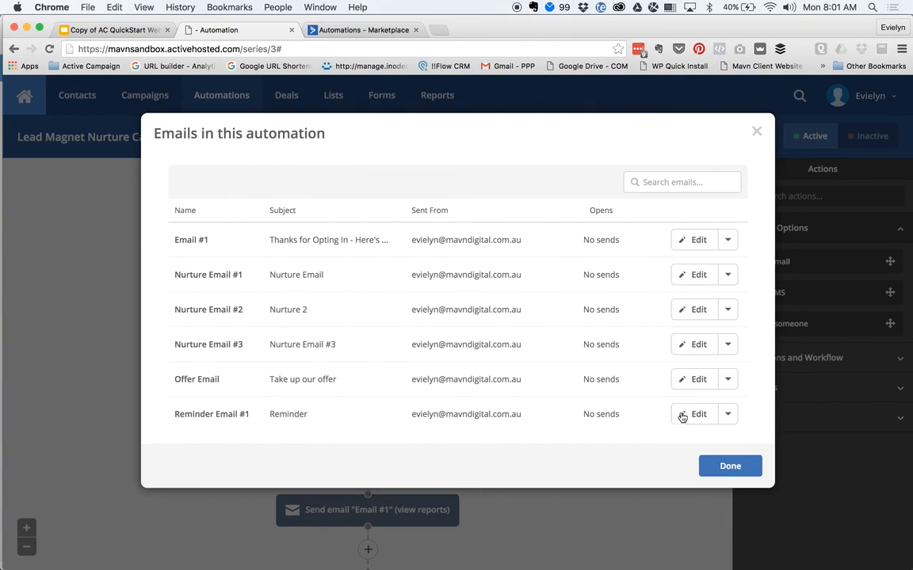
{"action": "left_click", "coordinate": [733, 245]}
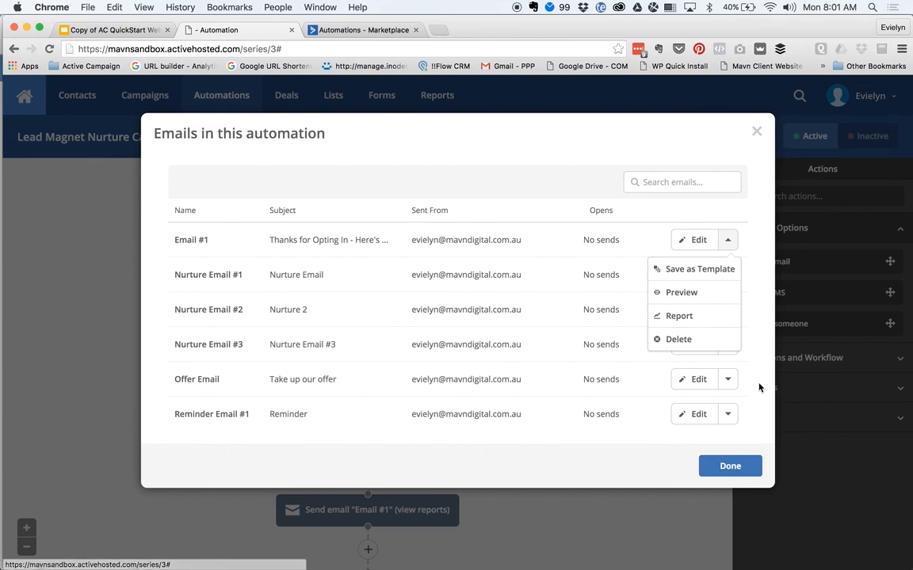
{"action": "left_click", "coordinate": [727, 326]}
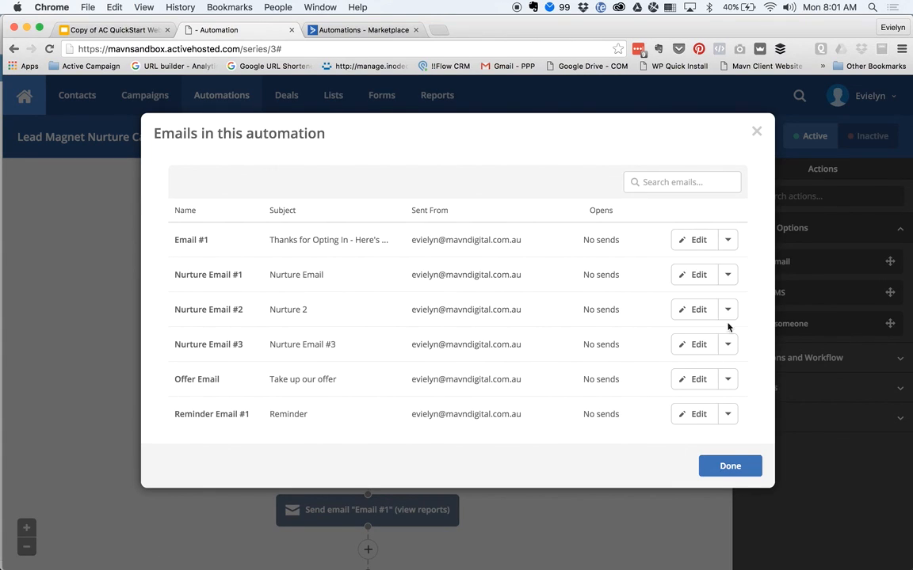
{"action": "left_click", "coordinate": [756, 131]}
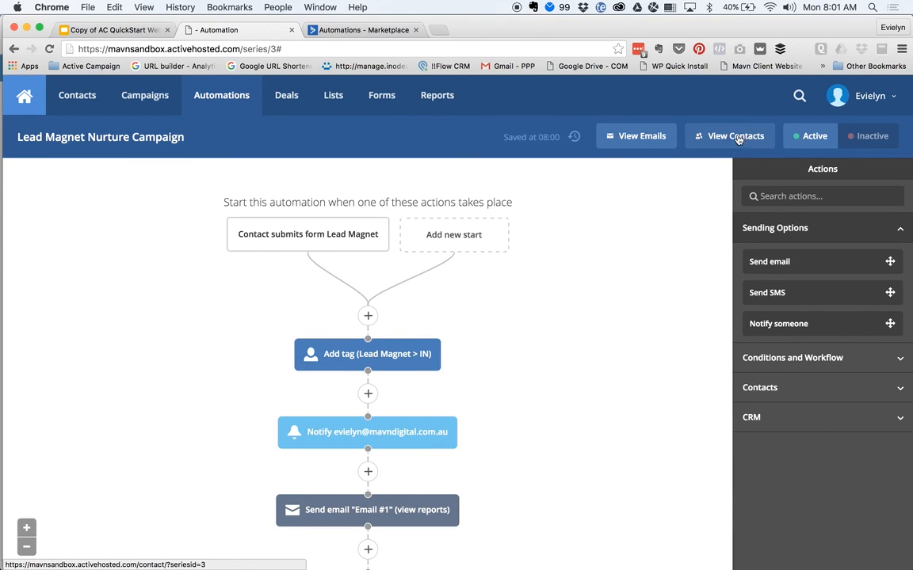
{"action": "left_click", "coordinate": [736, 139]}
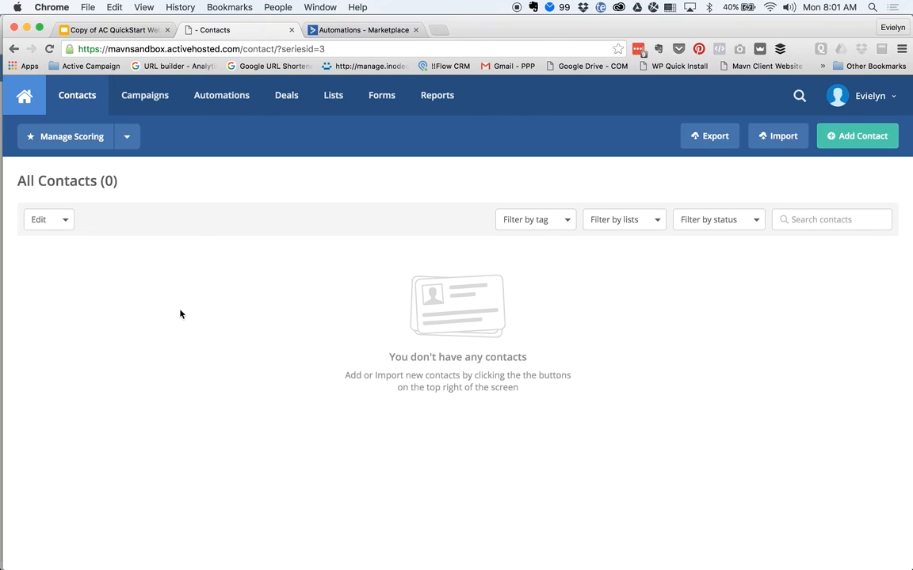
{"action": "scroll", "coordinate": [180, 314], "scroll_direction": "left", "scroll_amount": 5}
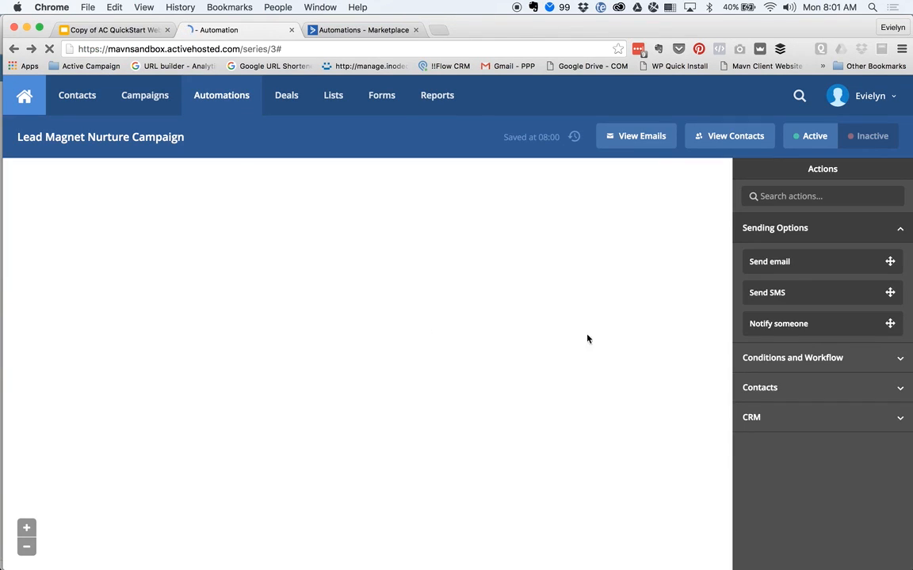
{"action": "scroll", "coordinate": [596, 345], "scroll_direction": "down", "scroll_amount": 2}
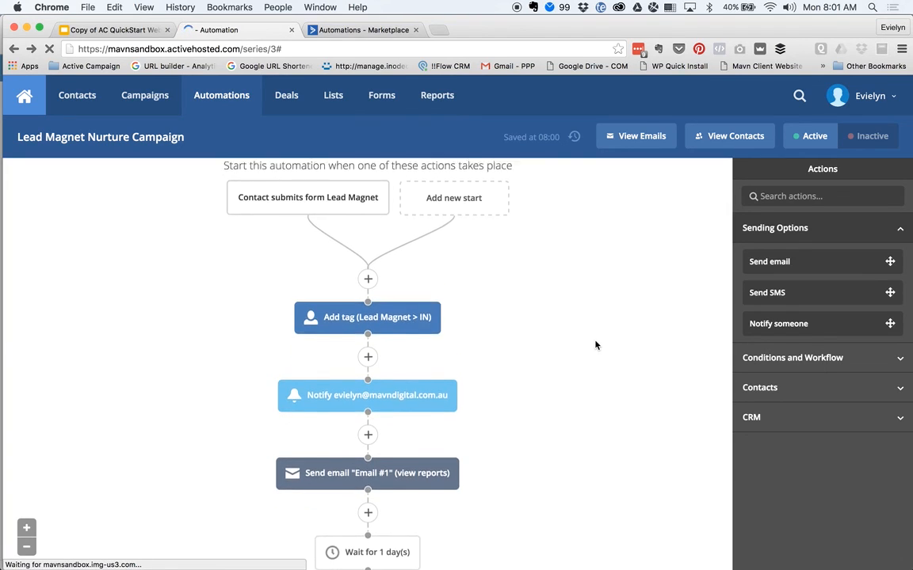
{"action": "scroll", "coordinate": [596, 345], "scroll_direction": "down", "scroll_amount": 1}
{"action": "scroll", "coordinate": [596, 345], "scroll_direction": "up", "scroll_amount": 2}
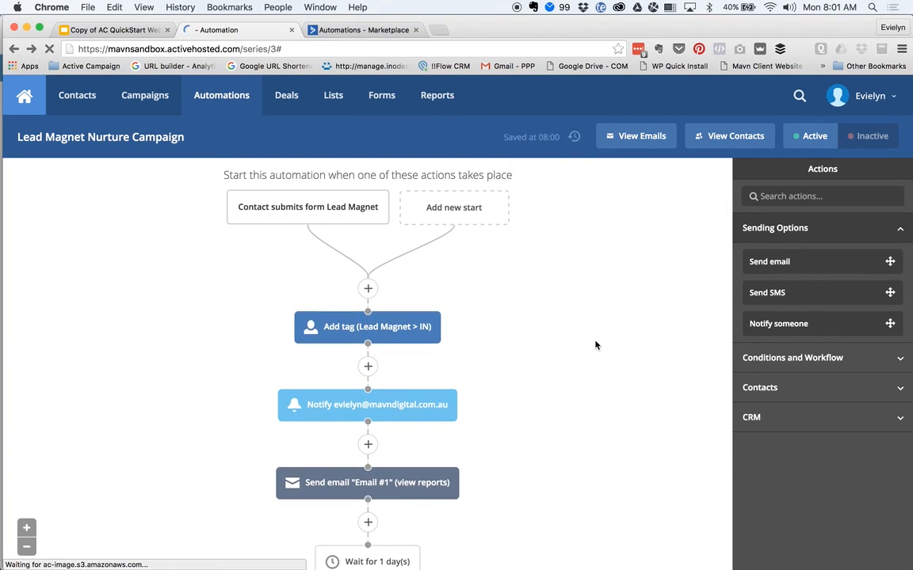
{"action": "scroll", "coordinate": [596, 345], "scroll_direction": "down", "scroll_amount": 5}
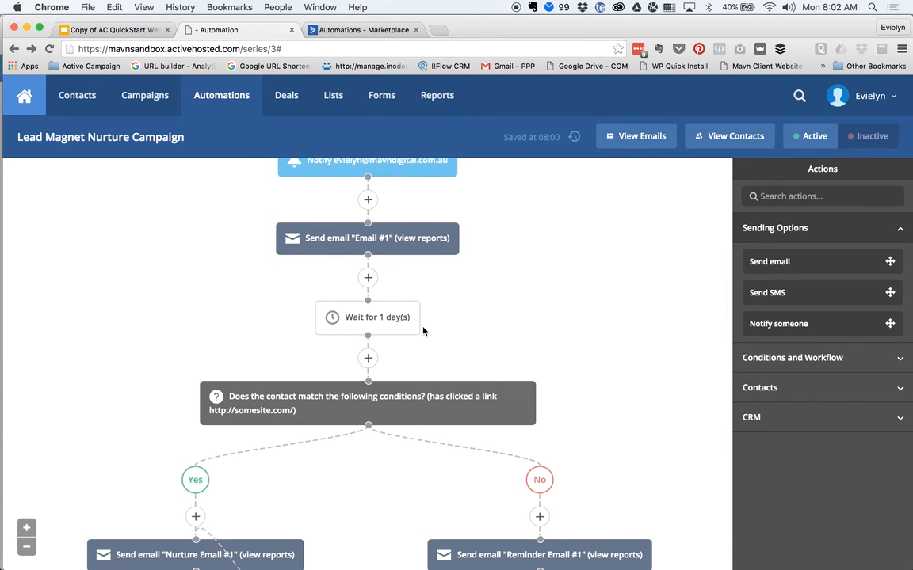
{"action": "mouse_move", "coordinate": [417, 328]}
{"action": "scroll", "coordinate": [677, 317], "scroll_direction": "down", "scroll_amount": 10}
{"action": "scroll", "coordinate": [676, 318], "scroll_direction": "down", "scroll_amount": 5}
{"action": "scroll", "coordinate": [677, 317], "scroll_direction": "up", "scroll_amount": 15}
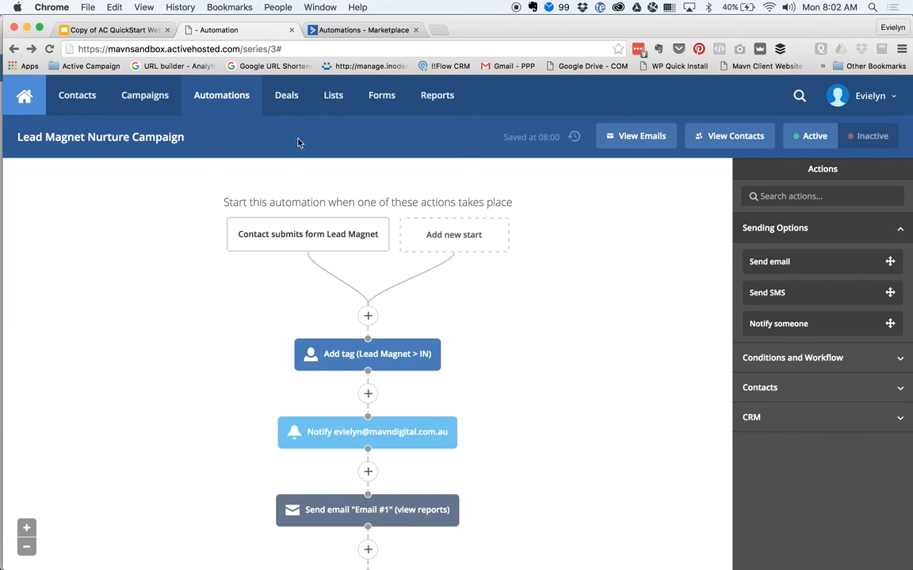
- Switch to the Marketplace automations page and scan the first page of recipes
{"action": "left_click", "coordinate": [371, 32]}
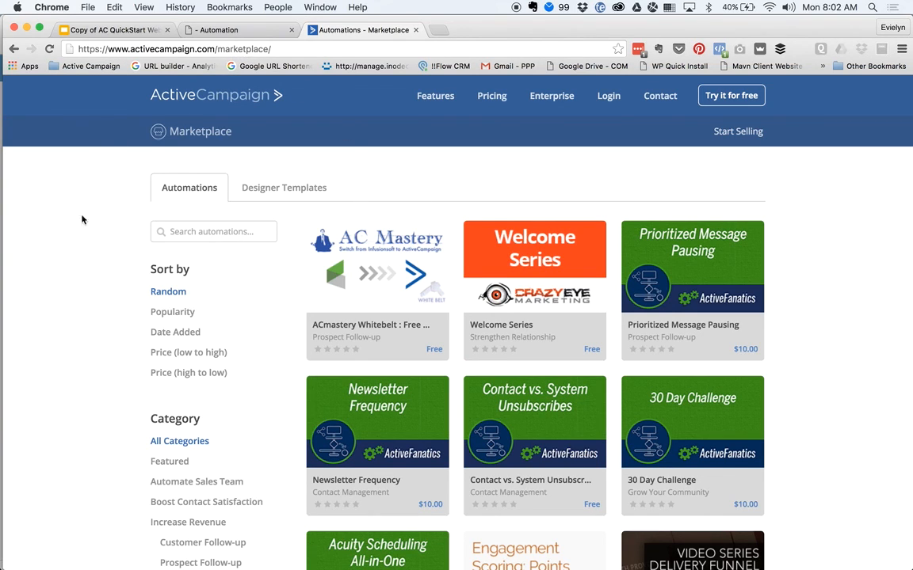
{"action": "scroll", "coordinate": [89, 270], "scroll_direction": "down", "scroll_amount": 1}
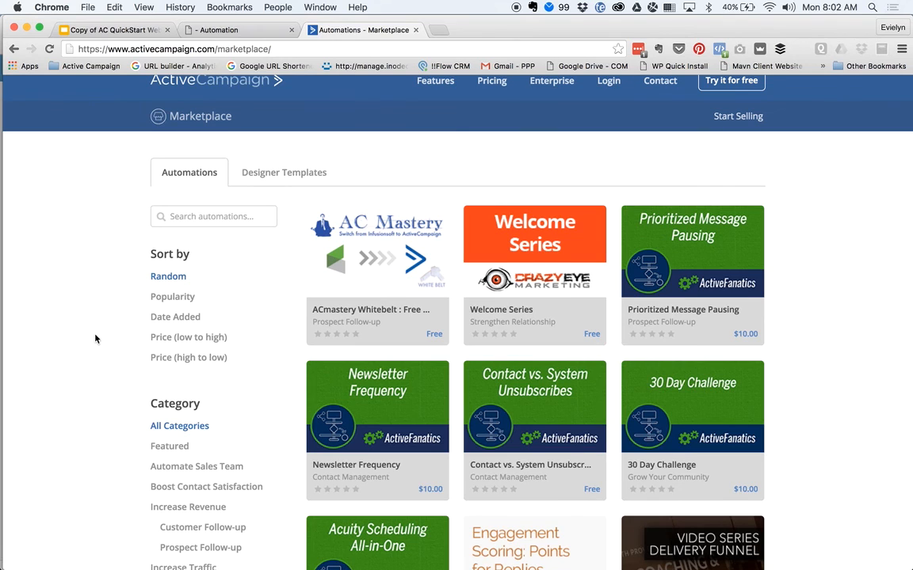
{"action": "scroll", "coordinate": [95, 339], "scroll_direction": "down", "scroll_amount": 10}
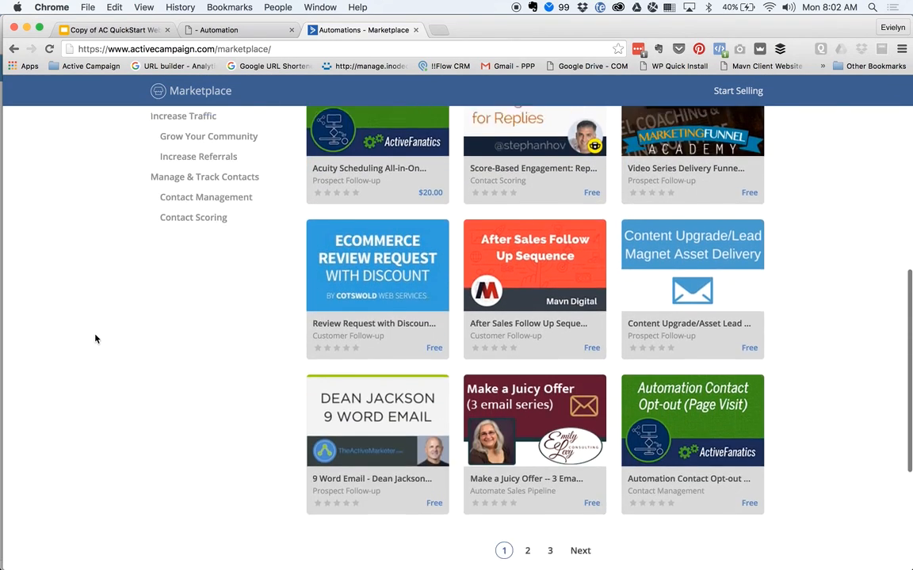
{"action": "scroll", "coordinate": [96, 339], "scroll_direction": "down", "scroll_amount": 5}
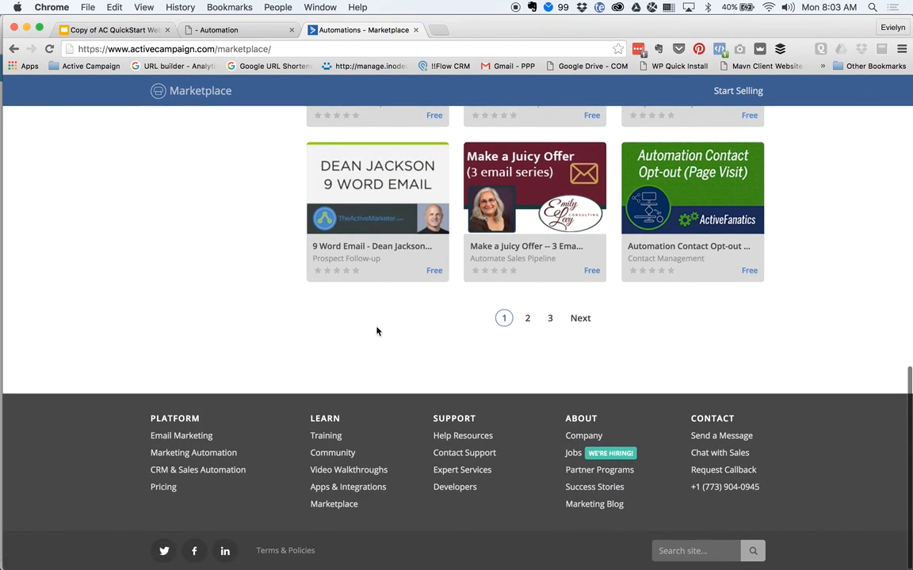
{"action": "scroll", "coordinate": [377, 331], "scroll_direction": "up", "scroll_amount": 15}
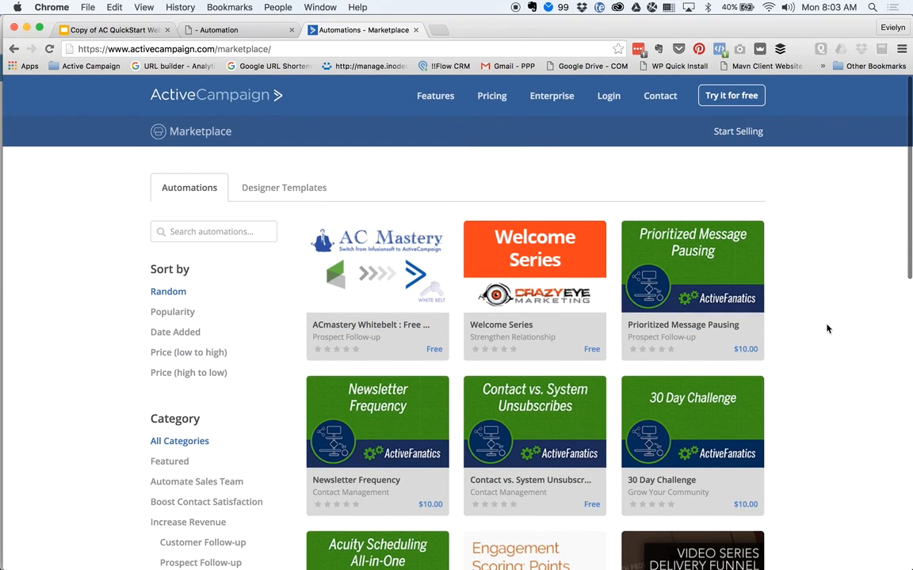
{"action": "scroll", "coordinate": [826, 329], "scroll_direction": "down", "scroll_amount": 4}
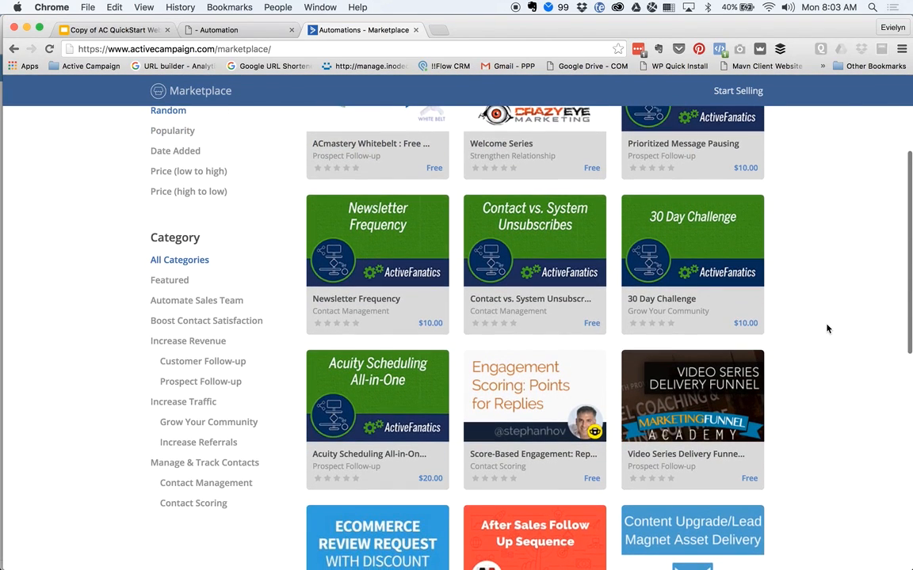
{"action": "scroll", "coordinate": [827, 329], "scroll_direction": "up", "scroll_amount": 4}
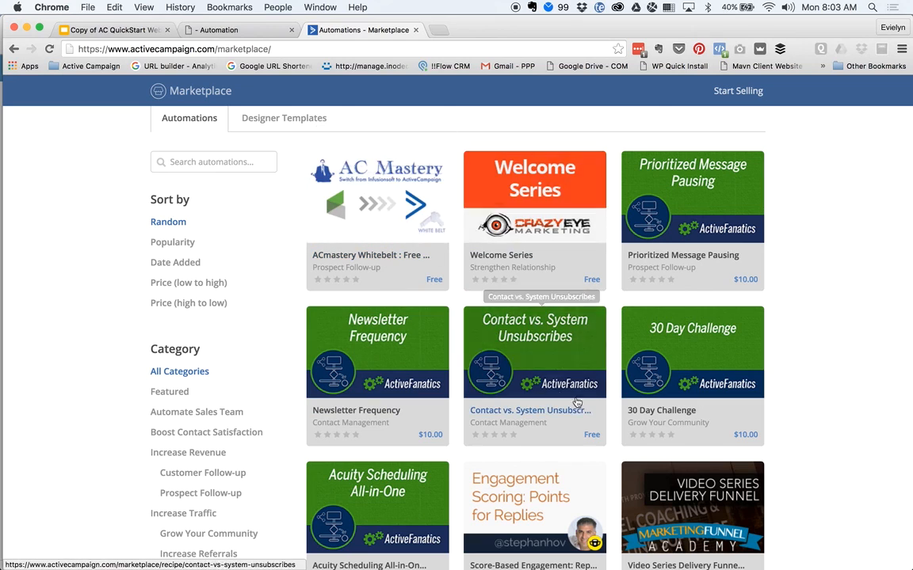
{"action": "scroll", "coordinate": [650, 430], "scroll_direction": "down", "scroll_amount": 4}
{"action": "scroll", "coordinate": [649, 430], "scroll_direction": "down", "scroll_amount": 4}
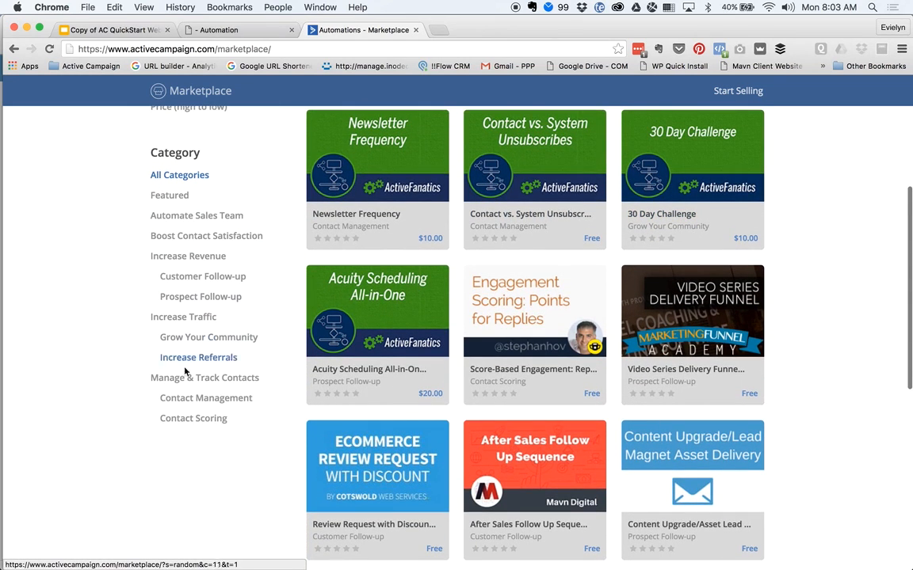
{"action": "scroll", "coordinate": [870, 384], "scroll_direction": "down", "scroll_amount": 1}
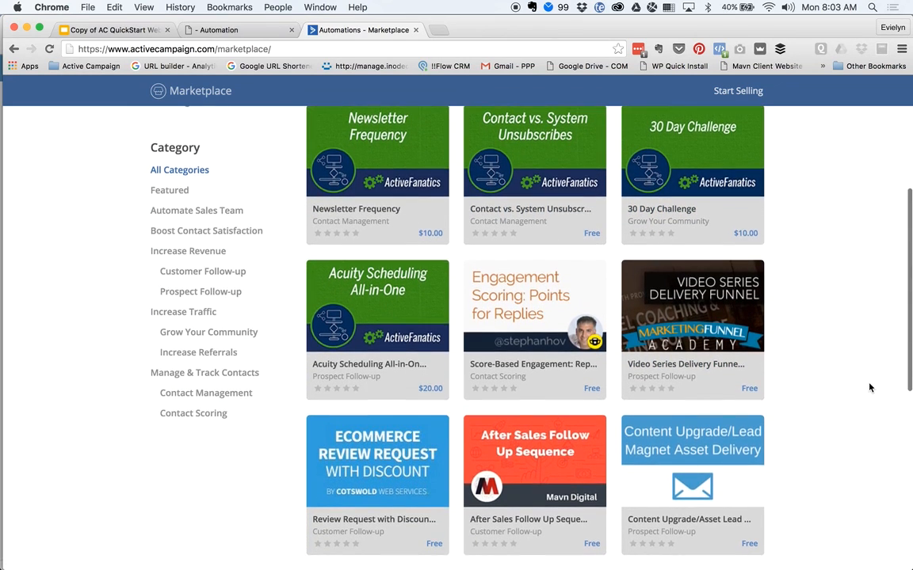
{"action": "scroll", "coordinate": [870, 388], "scroll_direction": "down", "scroll_amount": 5}
- Browse the second page of automation recipes
{"action": "left_click", "coordinate": [527, 523]}
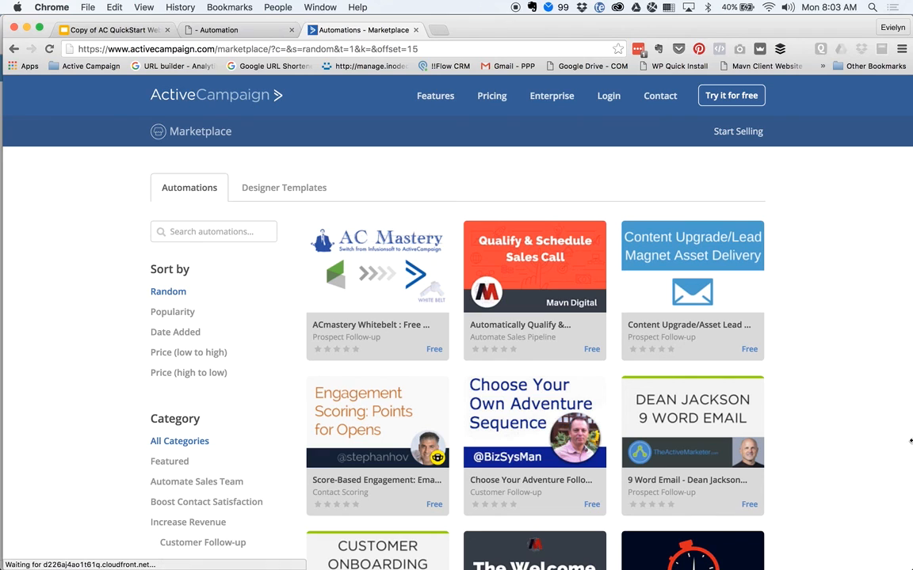
{"action": "scroll", "coordinate": [867, 350], "scroll_direction": "down", "scroll_amount": 1}
{"action": "scroll", "coordinate": [867, 350], "scroll_direction": "down", "scroll_amount": 3}
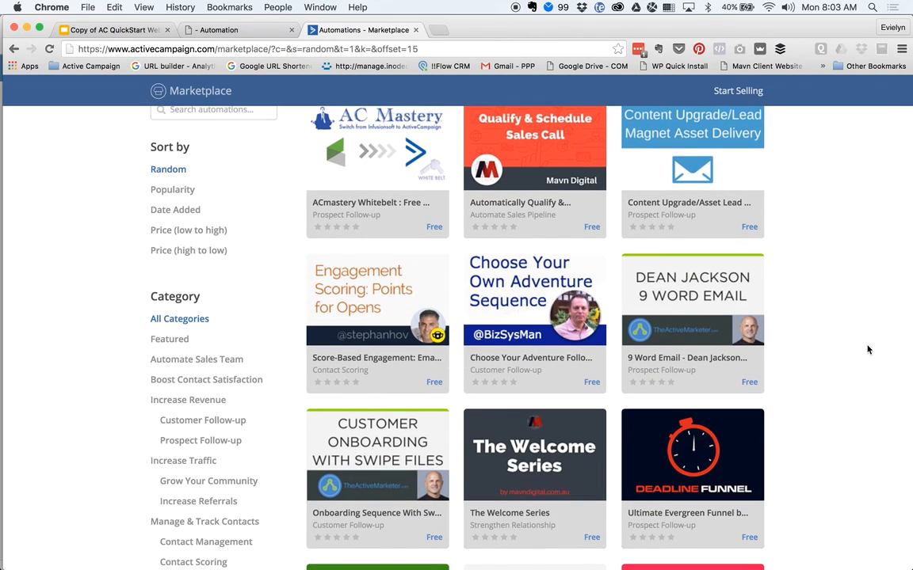
{"action": "scroll", "coordinate": [866, 350], "scroll_direction": "down", "scroll_amount": 12}
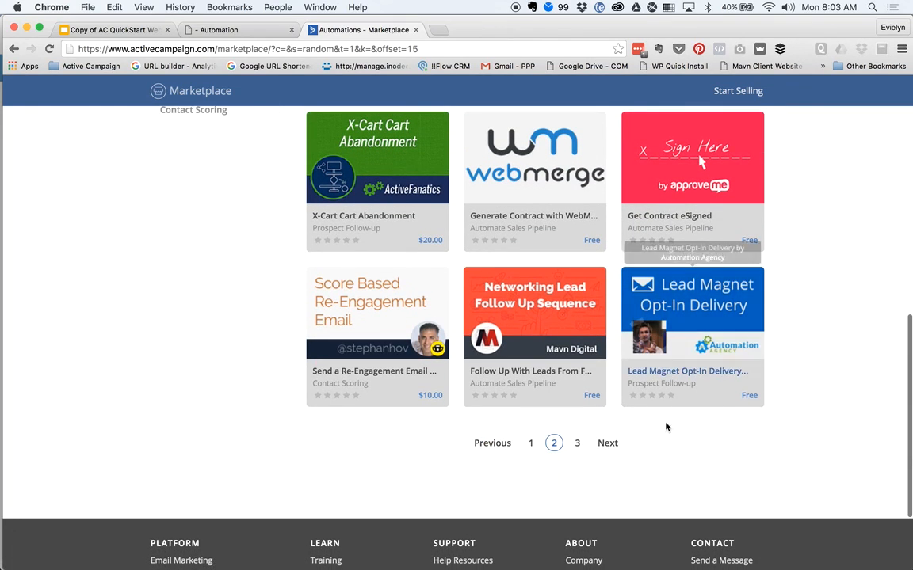
- Browse the third page of recipes, which shows Ecommerce Review Request and Acuity Scheduling
{"action": "left_click", "coordinate": [577, 444]}
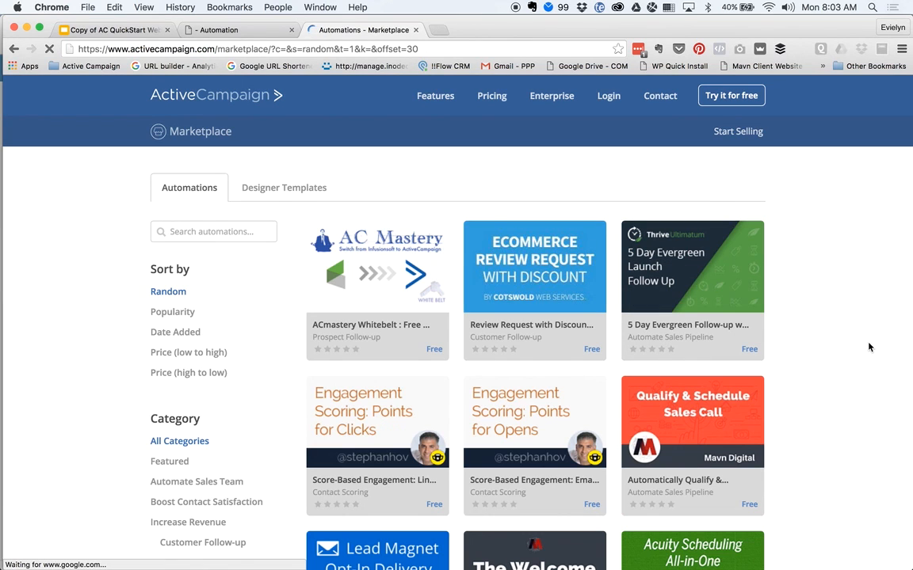
{"action": "scroll", "coordinate": [869, 347], "scroll_direction": "down", "scroll_amount": 1}
{"action": "scroll", "coordinate": [869, 346], "scroll_direction": "down", "scroll_amount": 3}
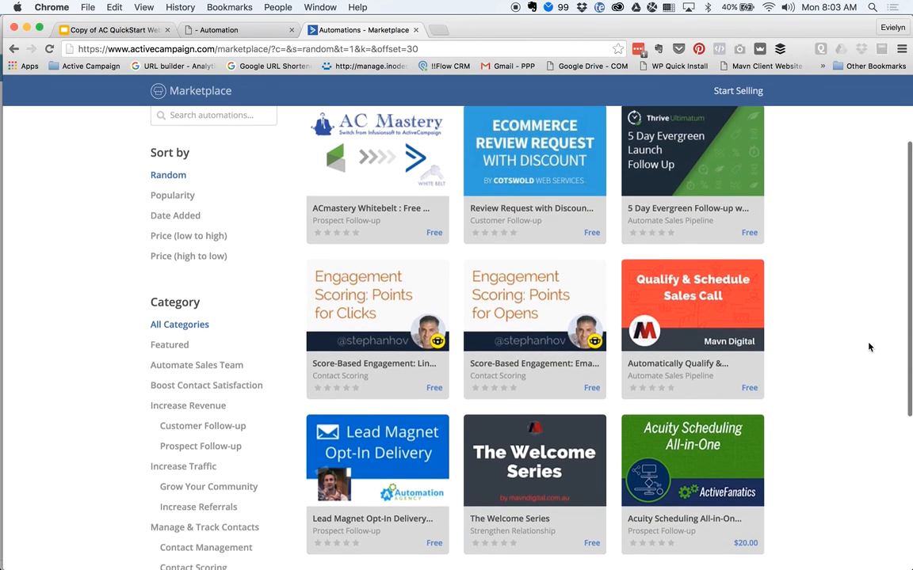
{"action": "scroll", "coordinate": [871, 346], "scroll_direction": "down", "scroll_amount": 2}
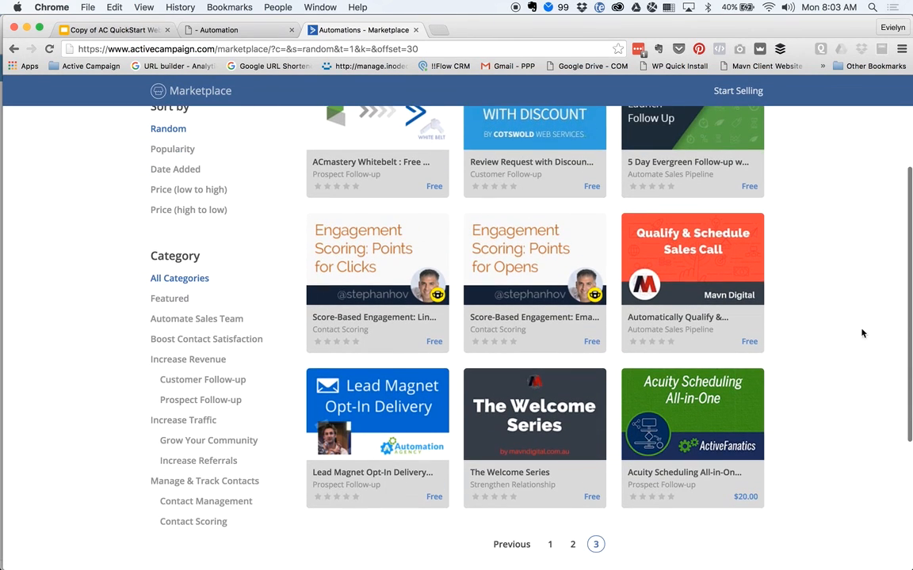
- Open the Automatically Qualify & Schedule Sales Calls recipe page
{"action": "left_click", "coordinate": [723, 293]}
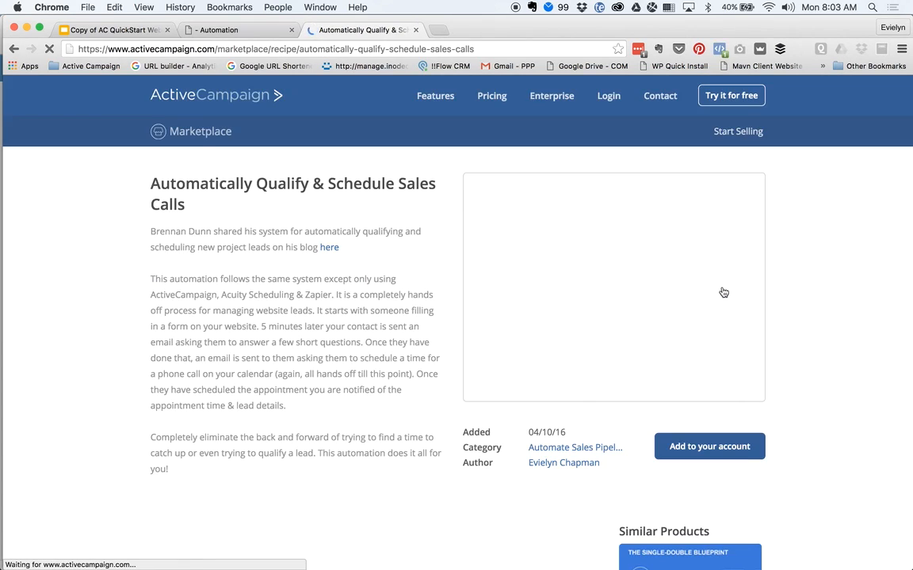
{"action": "scroll", "coordinate": [361, 383], "scroll_direction": "down", "scroll_amount": 3}
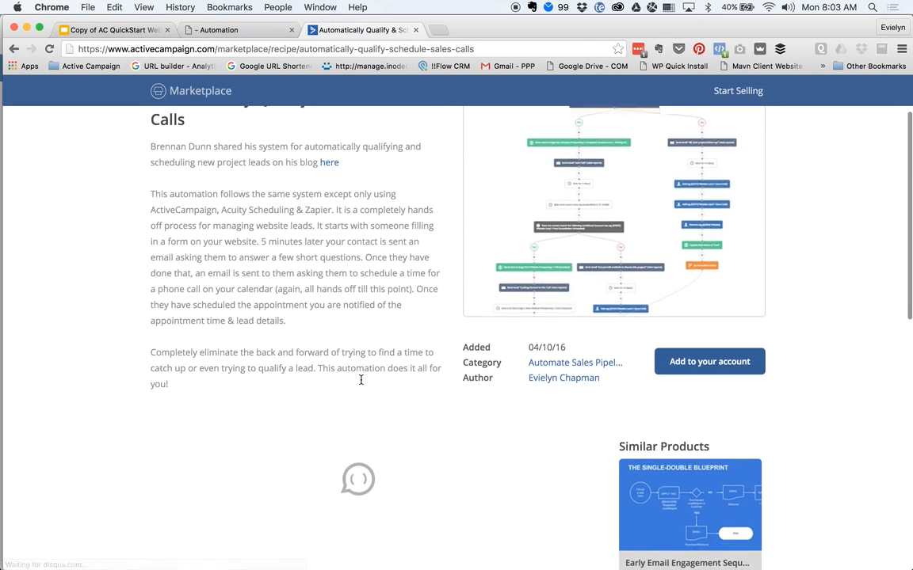
{"action": "scroll", "coordinate": [360, 384], "scroll_direction": "up", "scroll_amount": 3}
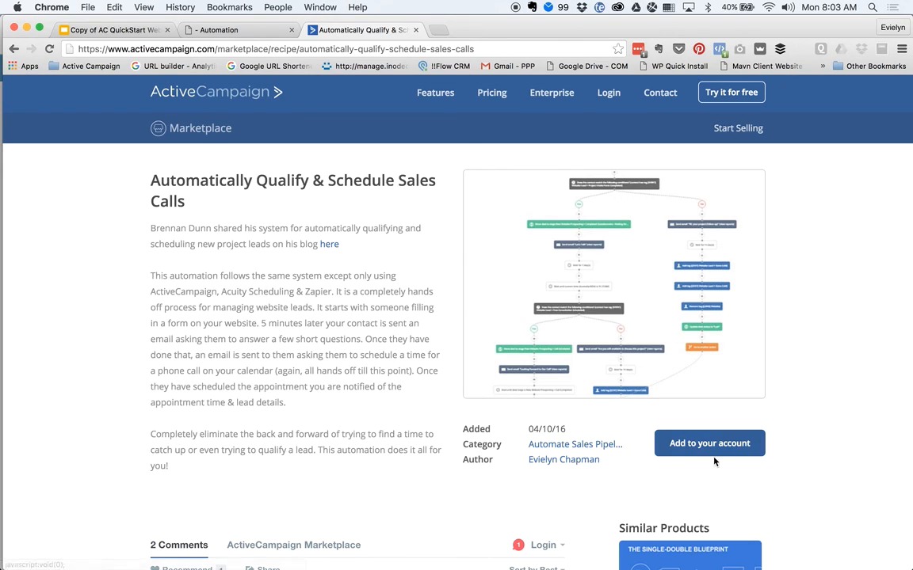
- Add the recipe to your account, logging in with the account name and username
{"action": "left_click", "coordinate": [733, 444]}
{"action": "type", "text": "mavndigital"}
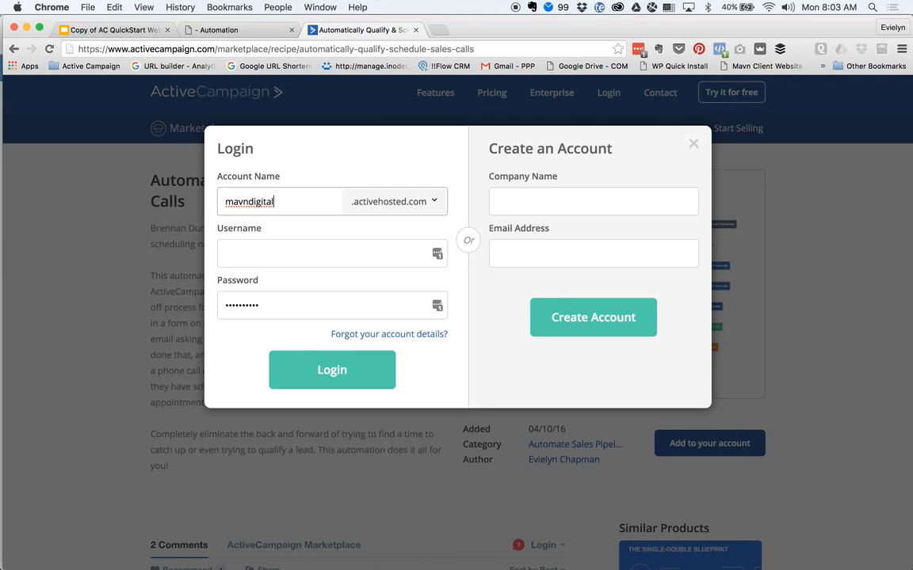
{"action": "key", "text": "Tab"}
{"action": "key", "text": "Tab"}
{"action": "type", "text": "admin"}
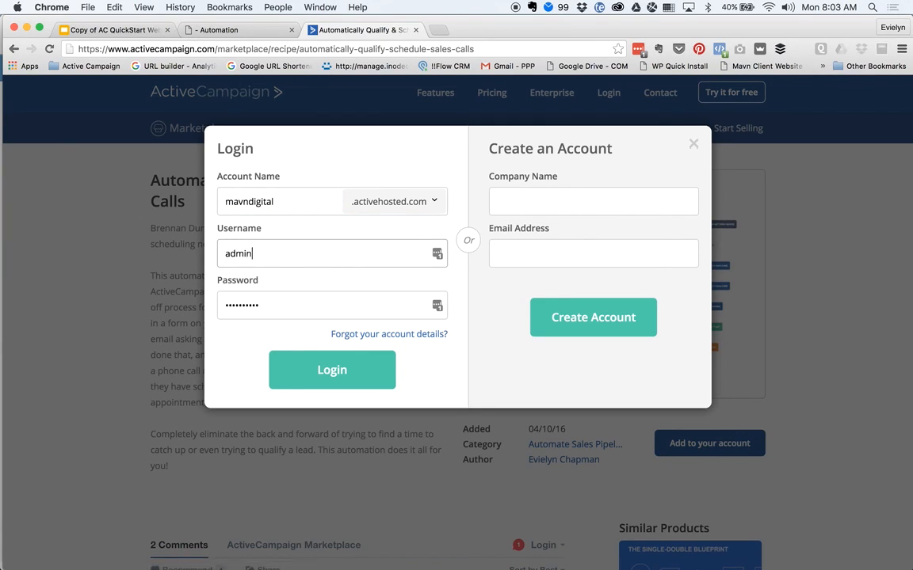
{"action": "left_click", "coordinate": [334, 371]}
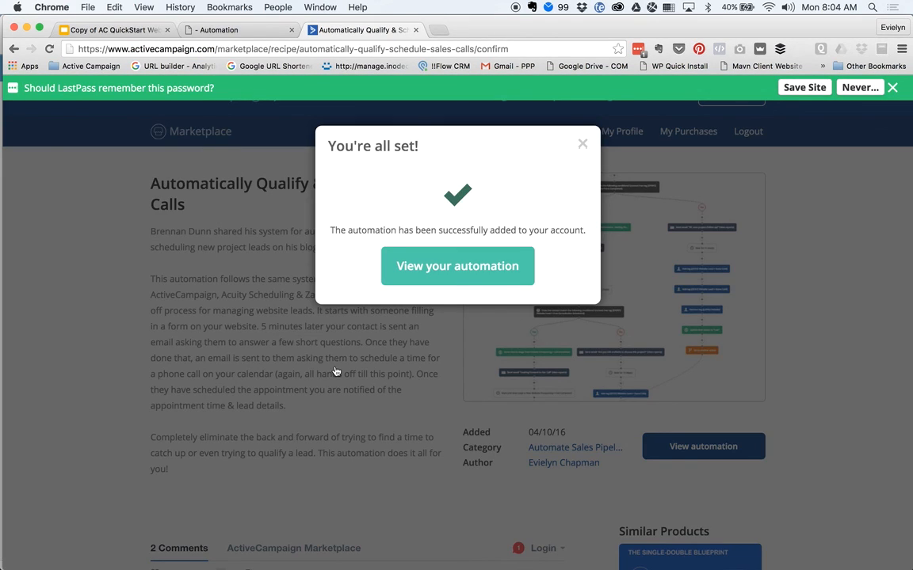
- Check the purchased Qualify & Schedule recipe in the account, dismissing the Import Automation dialog
{"action": "left_click", "coordinate": [474, 264]}
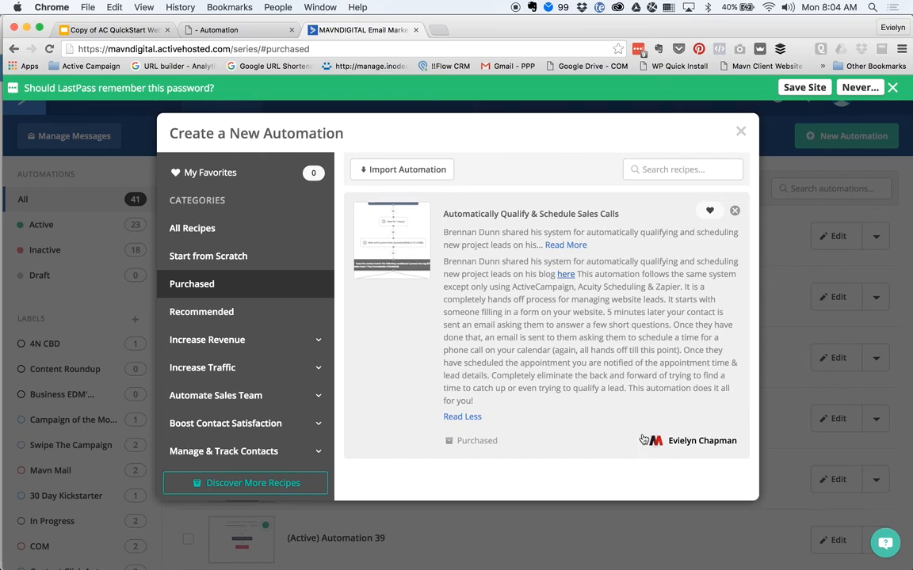
{"action": "left_click", "coordinate": [527, 315]}
{"action": "scroll", "coordinate": [565, 387], "scroll_direction": "down", "scroll_amount": 1}
{"action": "scroll", "coordinate": [565, 387], "scroll_direction": "up", "scroll_amount": 1}
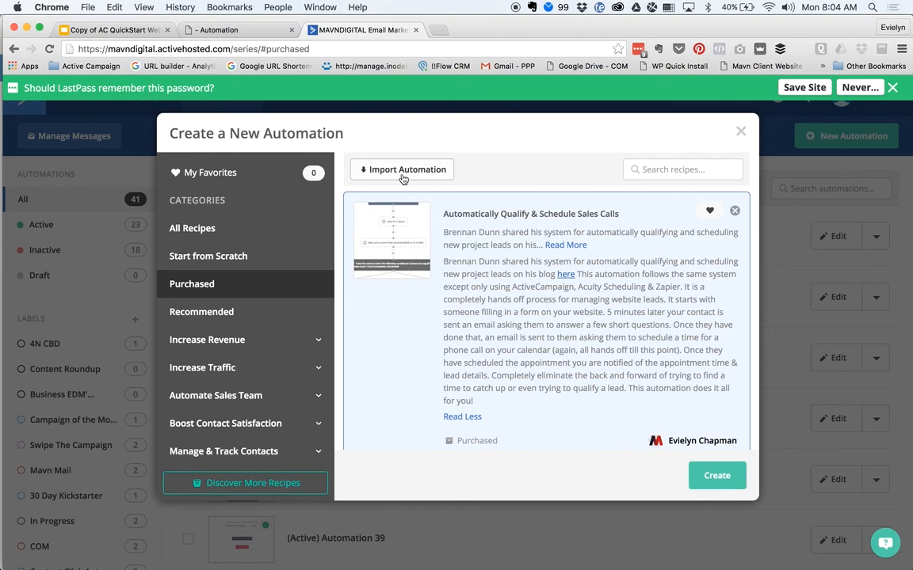
{"action": "left_click", "coordinate": [365, 168]}
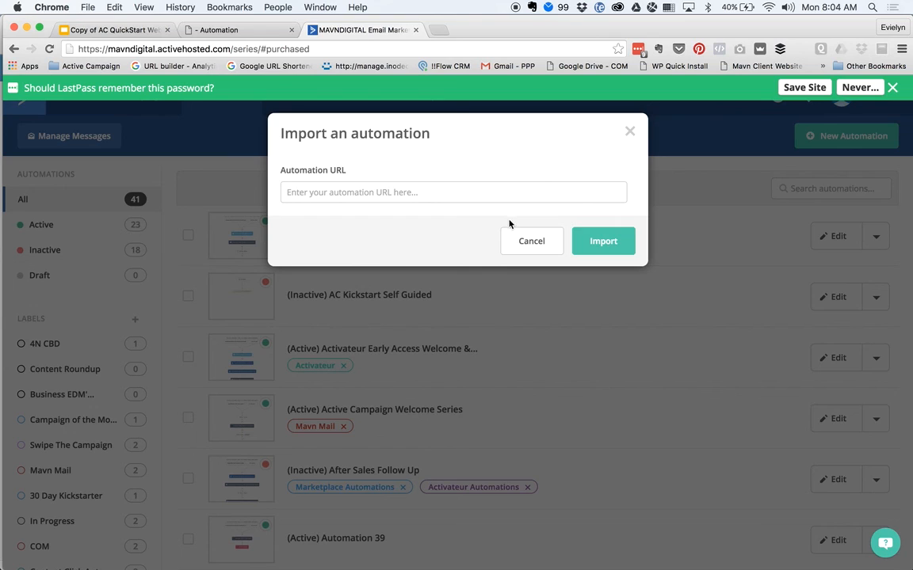
{"action": "left_click", "coordinate": [538, 238]}
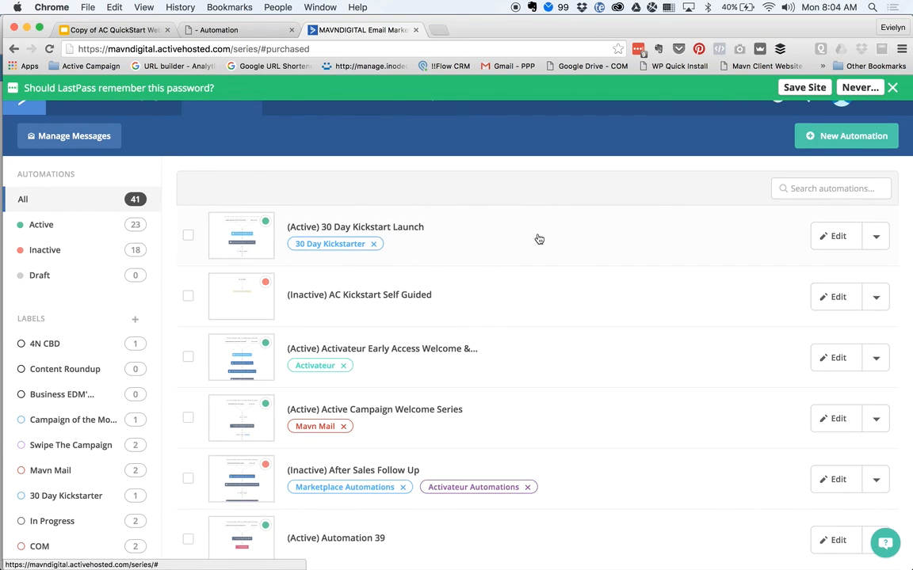
- Return to the Copy of AC QuickStart Webinar deck and show the Questions? slide
{"action": "left_click", "coordinate": [216, 31]}
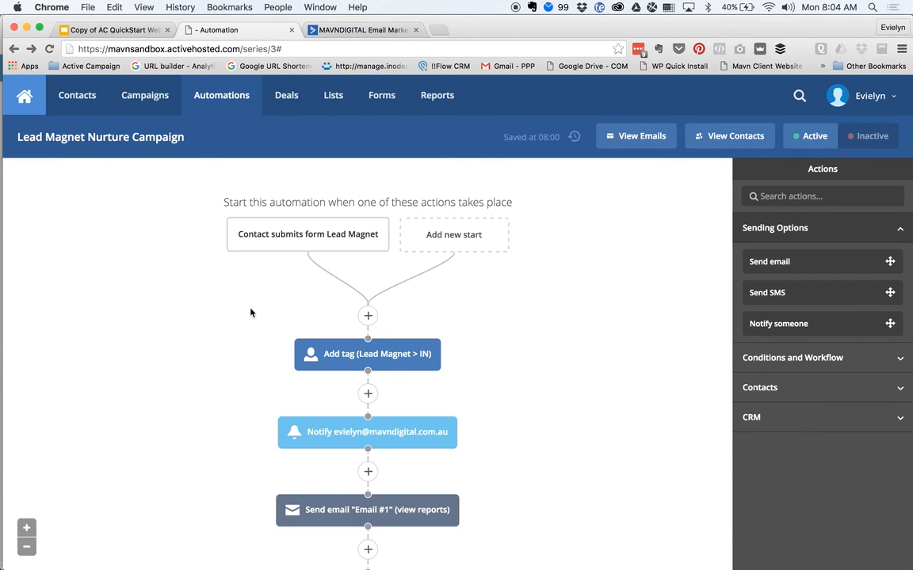
{"action": "left_click", "coordinate": [119, 31]}
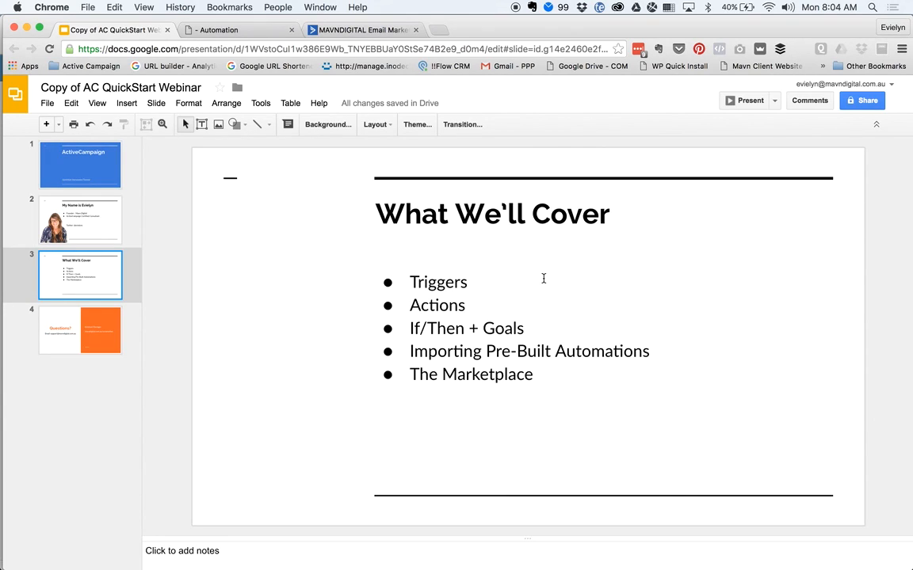
{"action": "left_click", "coordinate": [114, 324]}
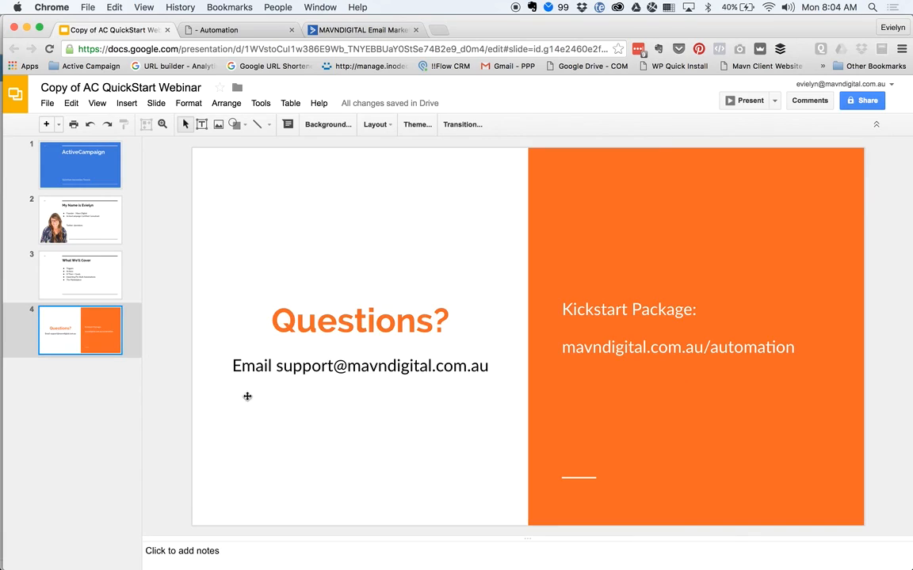